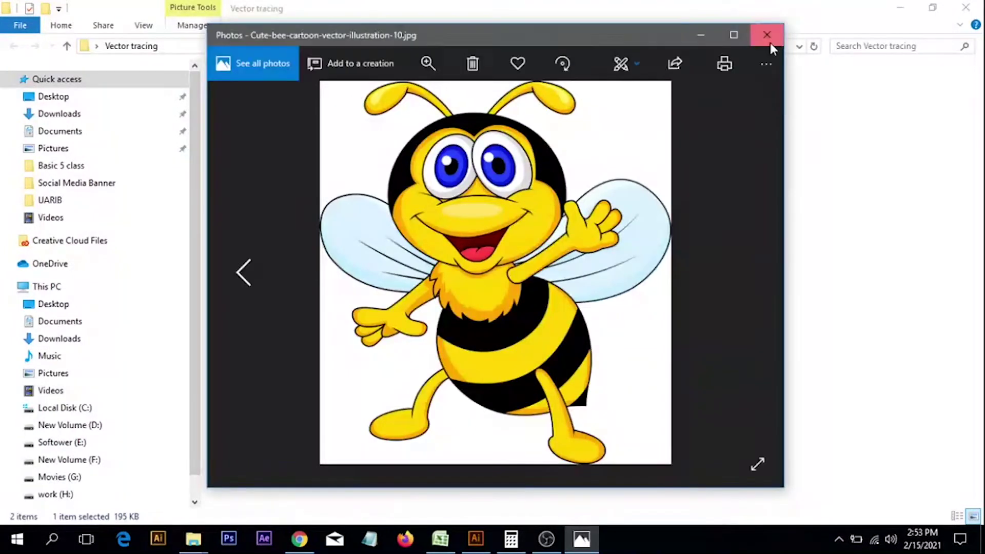
# Preview the cartoon pencil image and the cute bee image from the Vector tracing folder, closing the viewer when done.
pyautogui.click(241, 112)
pyautogui.doubleClick(241, 112)
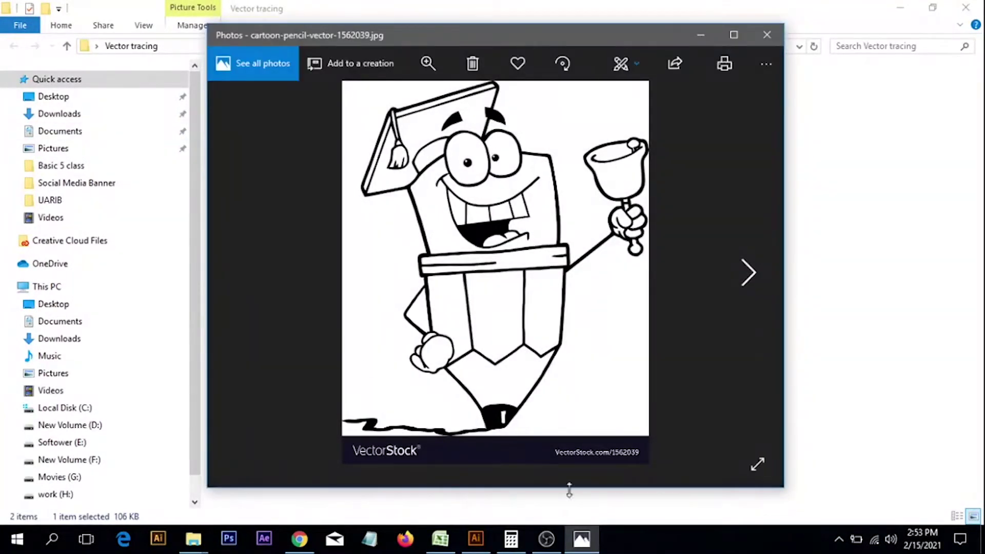
pyautogui.click(749, 270)
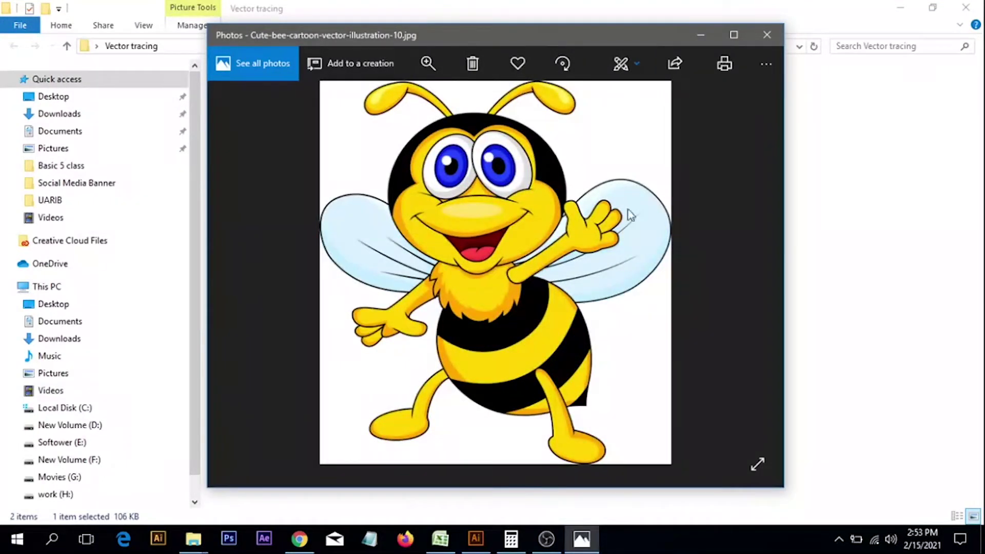
pyautogui.click(767, 34)
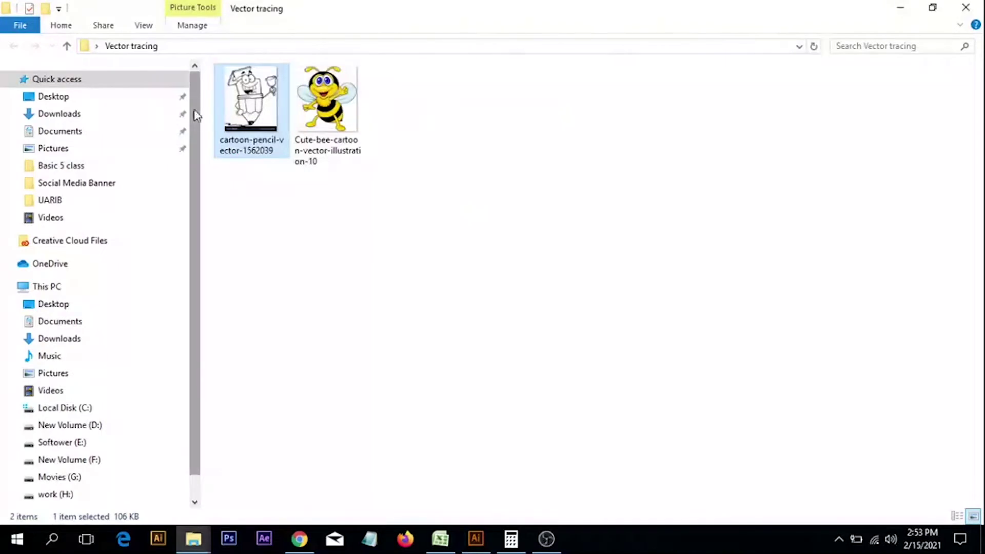
# Check the file properties of the cartoon pencil image and of the cute bee image.
pyautogui.rightClick(245, 127)
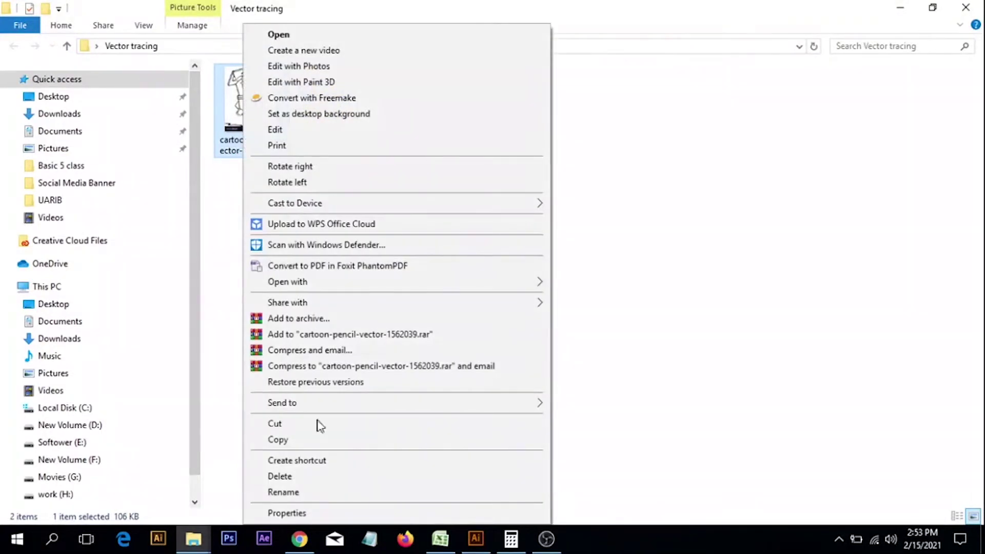
pyautogui.click(306, 513)
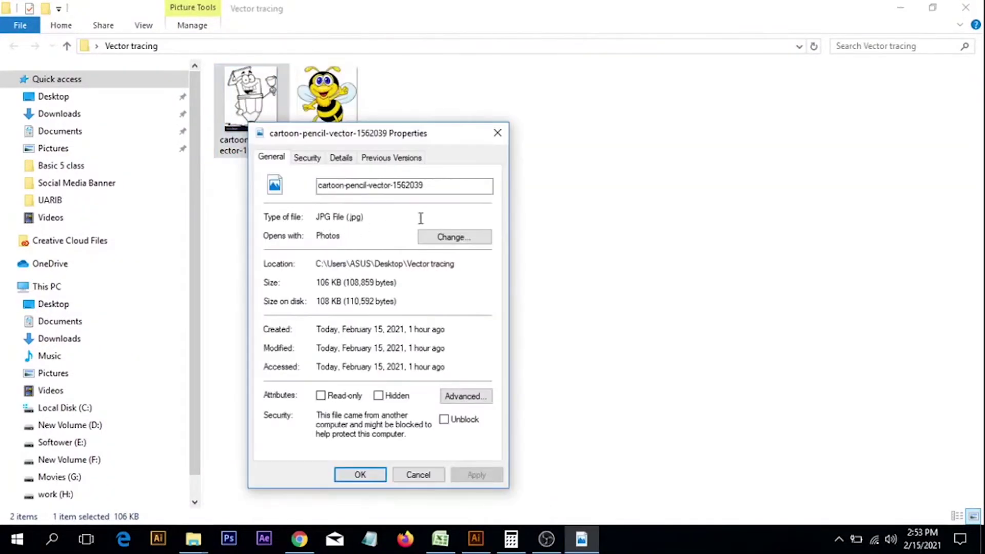
pyautogui.click(497, 133)
pyautogui.click(327, 124)
pyautogui.rightClick(328, 124)
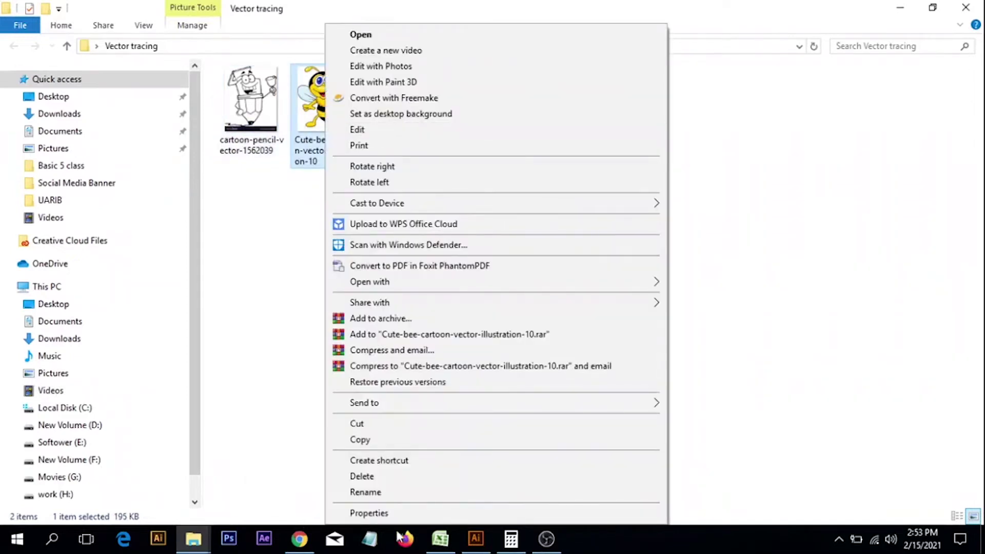
pyautogui.click(391, 511)
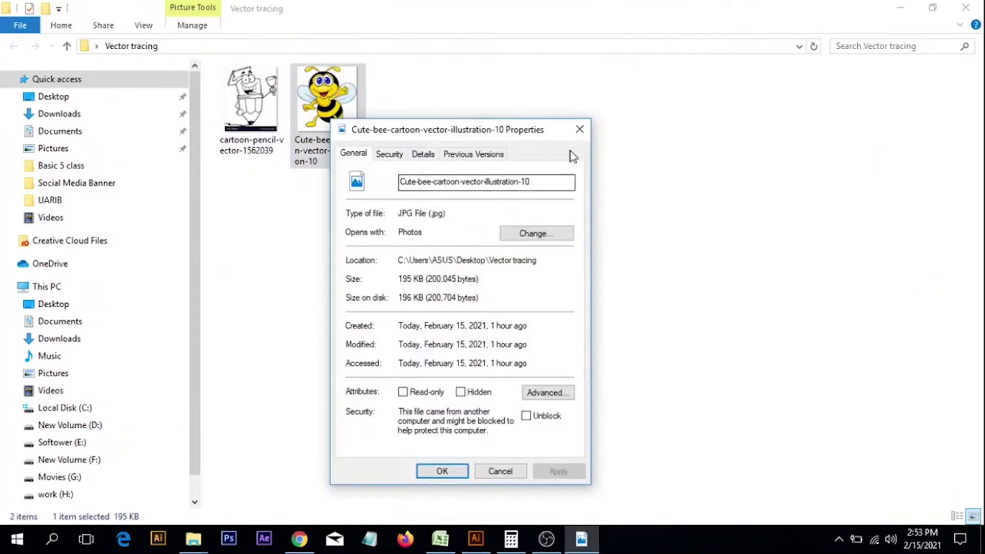
pyautogui.click(580, 129)
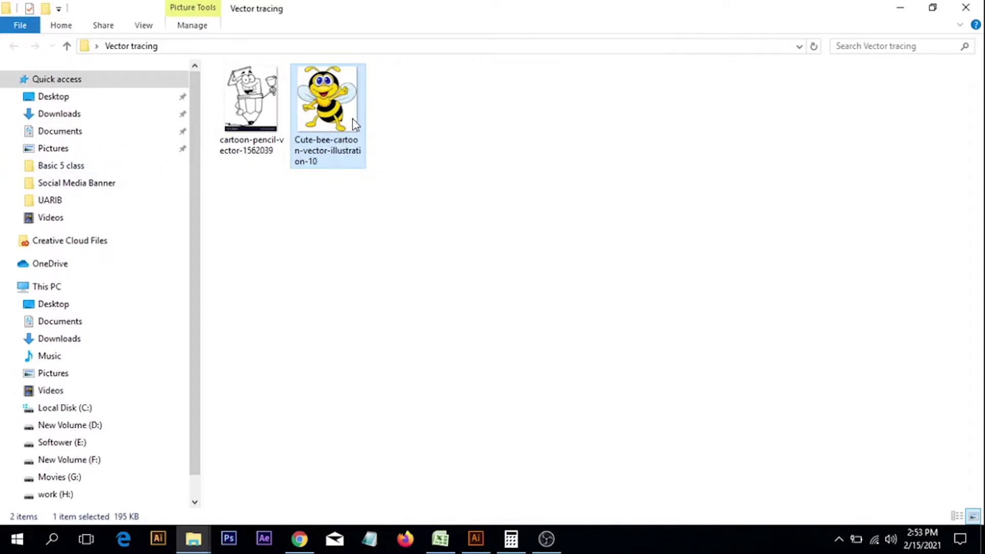
# View the bee image full size again, close it, and examine the black-and-white pencil image the same way.
pyautogui.click(251, 108)
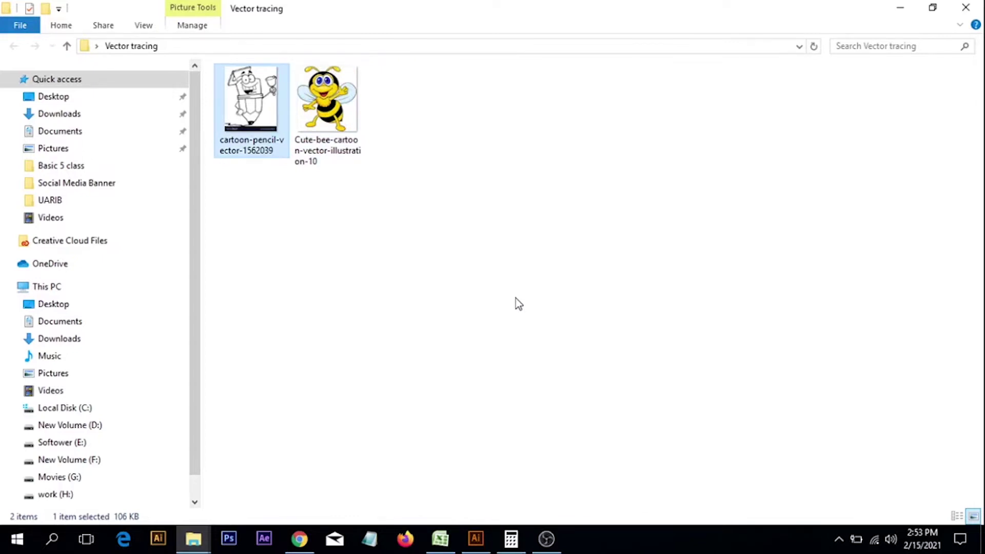
pyautogui.doubleClick(303, 110)
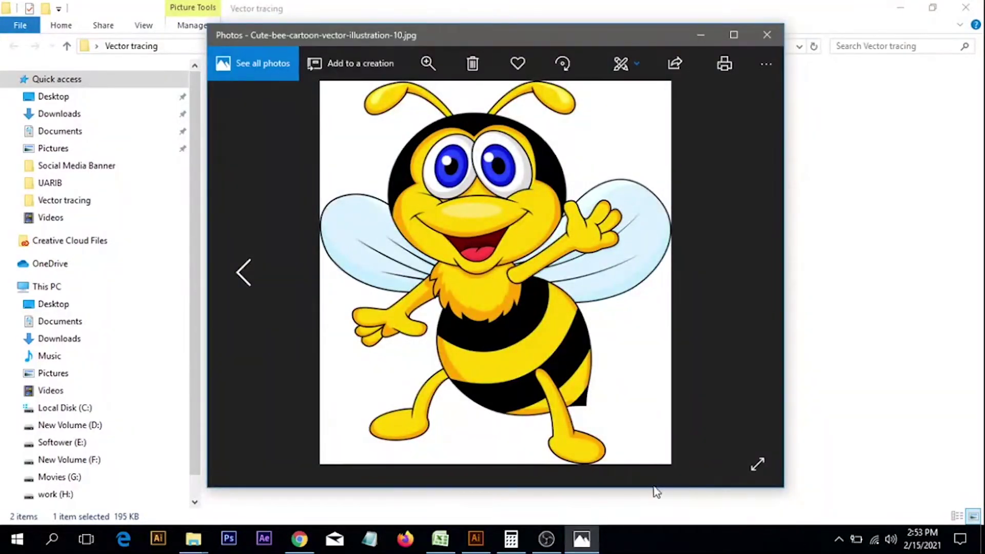
pyautogui.click(778, 35)
pyautogui.doubleClick(253, 108)
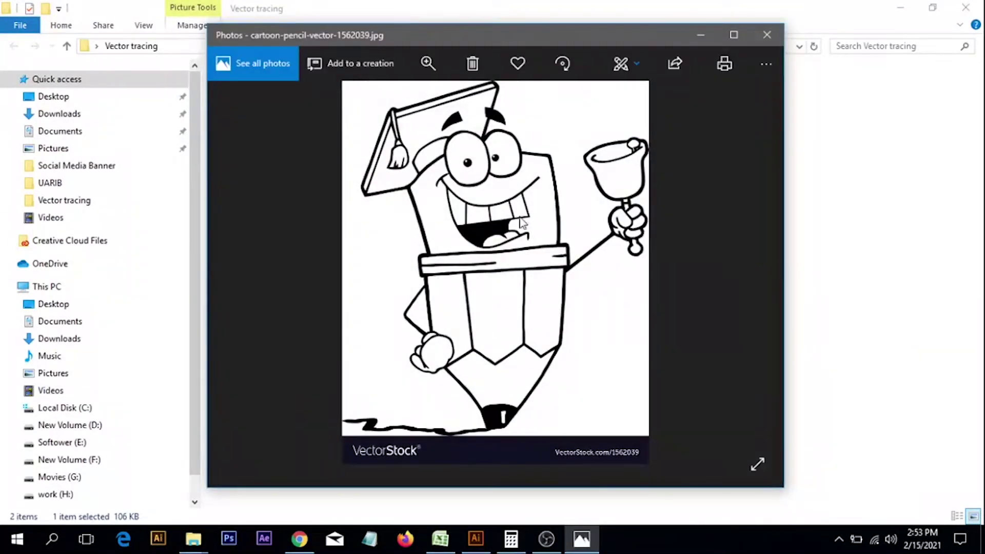
pyautogui.click(767, 35)
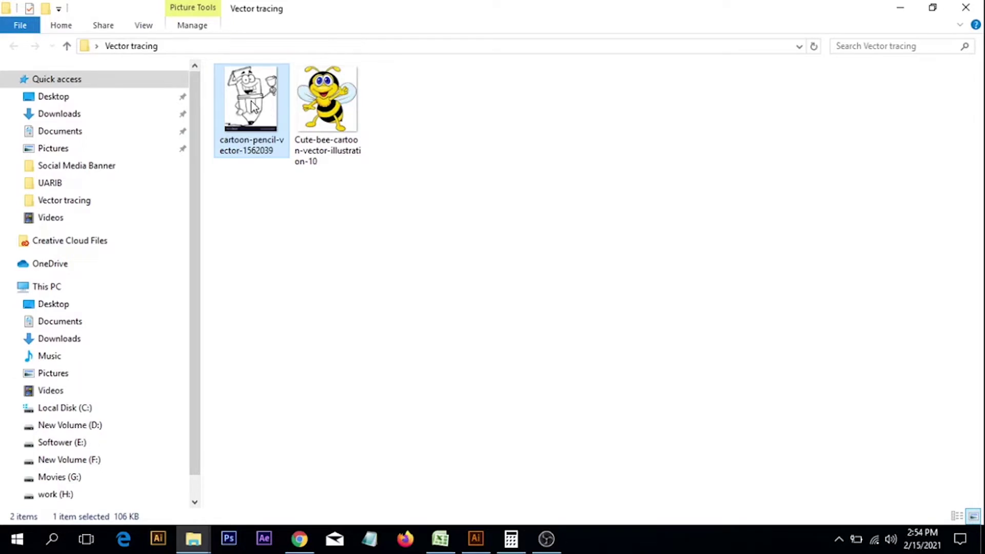
pyautogui.moveTo(259, 105)
pyautogui.mouseDown()
pyautogui.moveTo(261, 94)
pyautogui.moveTo(267, 103)
pyautogui.mouseUp()
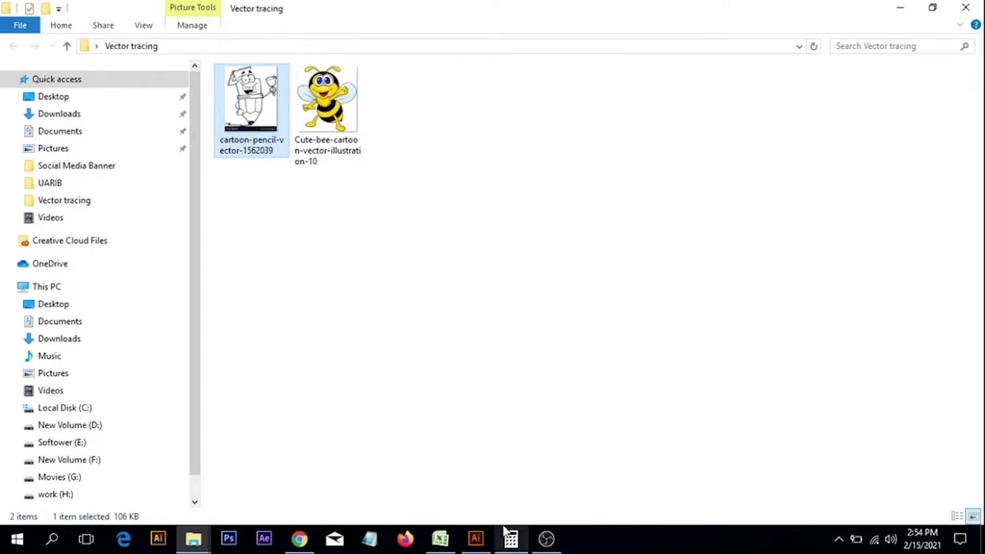
# Switch to Illustrator and place cartoon-pencil-vector-1562039 from the desktop's Vector tracing folder as a linked image on the blank artboard.
pyautogui.moveTo(484, 541); pyautogui.dragTo(349, 264)
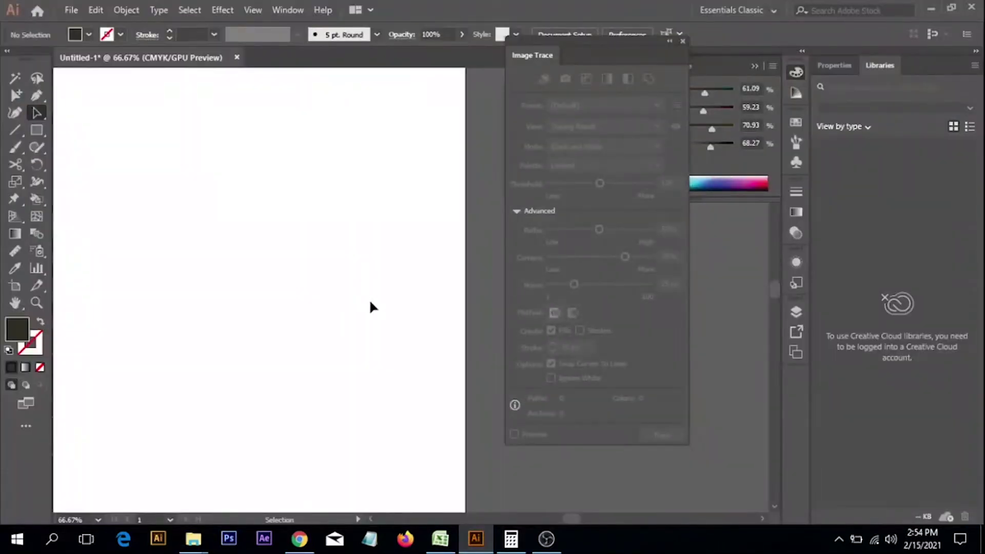
pyautogui.keyDown('ctrl'); pyautogui.keyDown('alt'); pyautogui.click(372, 301); pyautogui.keyUp('alt'); pyautogui.keyUp('ctrl')
pyautogui.keyDown('ctrl'); pyautogui.keyDown('alt'); pyautogui.click(371, 301); pyautogui.keyUp('alt'); pyautogui.keyUp('ctrl')
pyautogui.keyDown('ctrl'); pyautogui.keyDown('alt'); pyautogui.click(371, 301); pyautogui.keyUp('alt'); pyautogui.keyUp('ctrl')
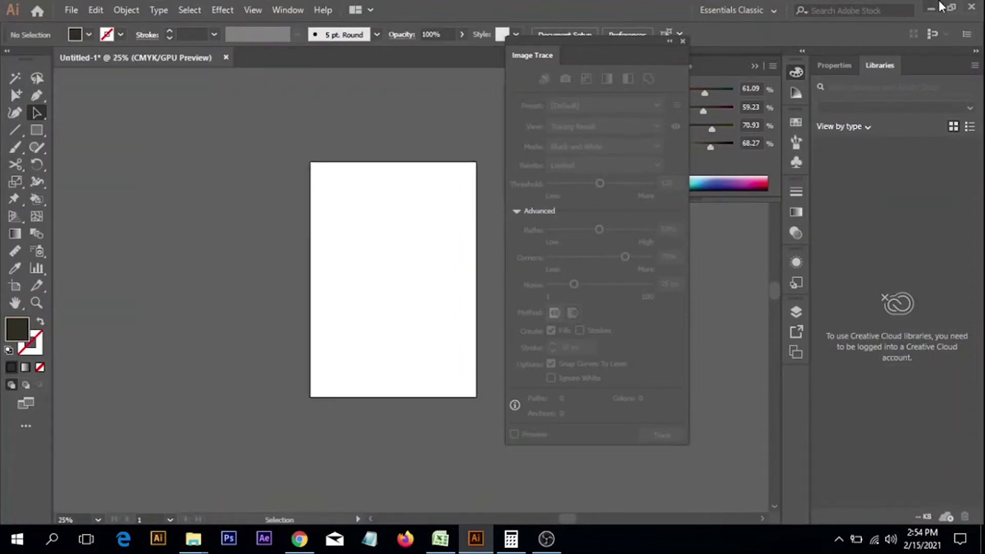
pyautogui.click(69, 10)
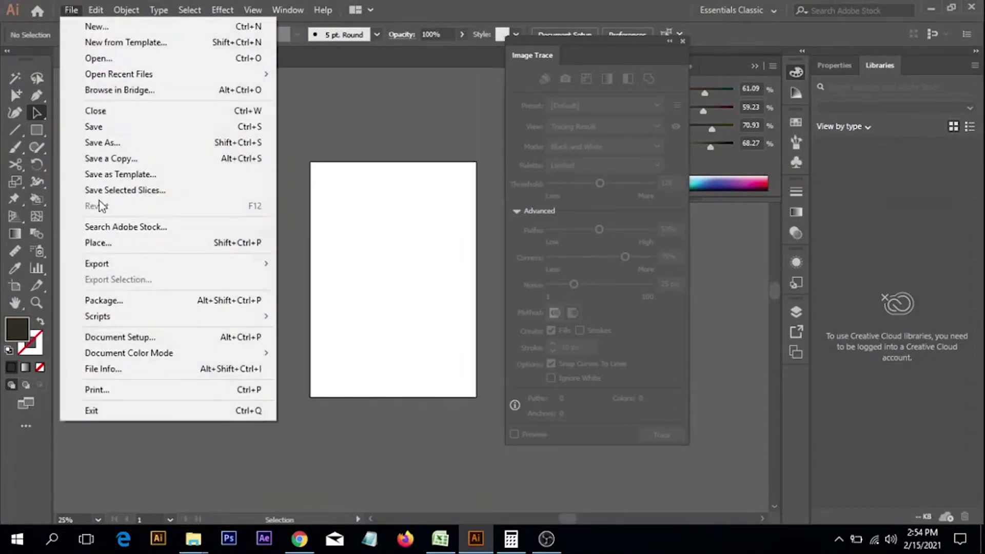
pyautogui.click(106, 242)
pyautogui.scroll(1, 64, 121)
pyautogui.click(63, 110)
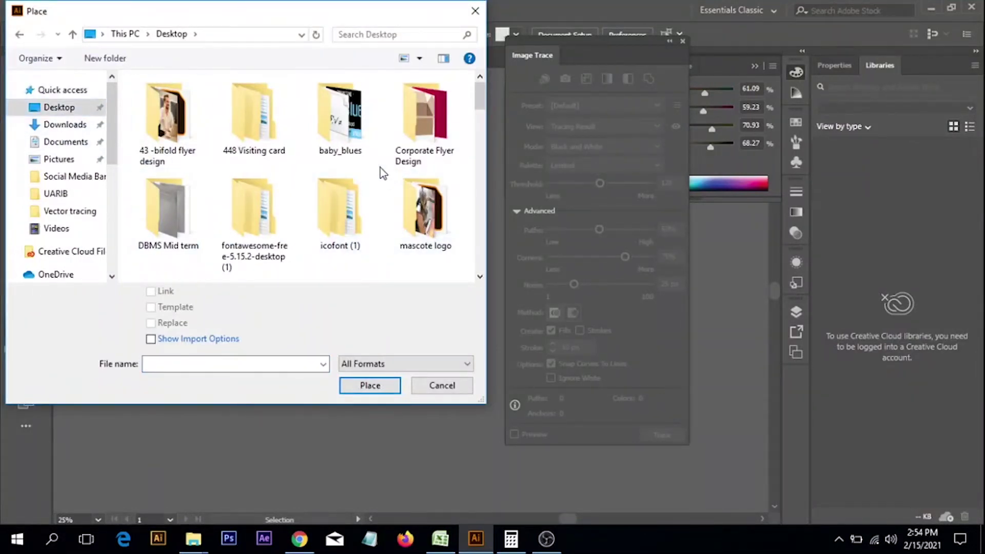
pyautogui.scroll(-1, 380, 168)
pyautogui.scroll(-3, 379, 172)
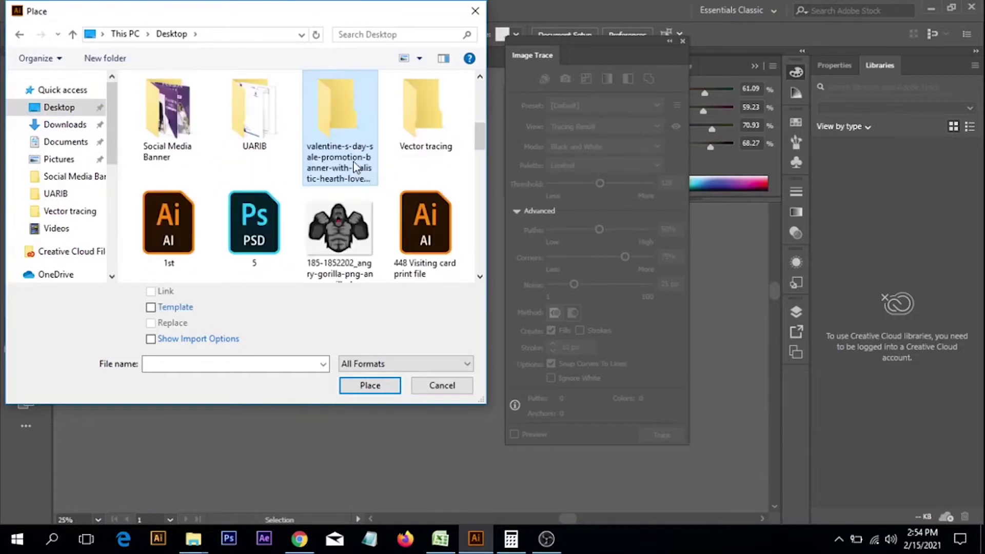
pyautogui.scroll(-2, 441, 128)
pyautogui.click(167, 111)
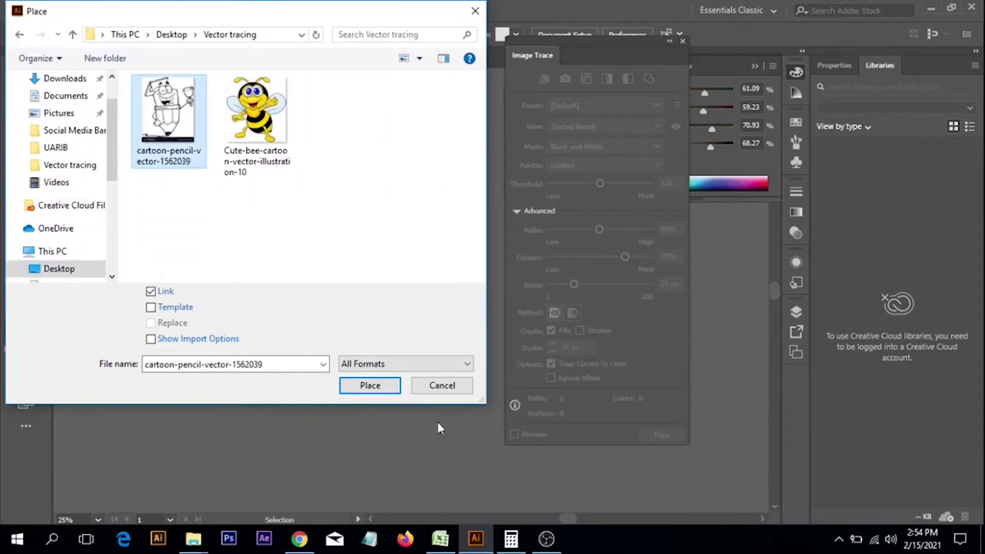
pyautogui.click(370, 386)
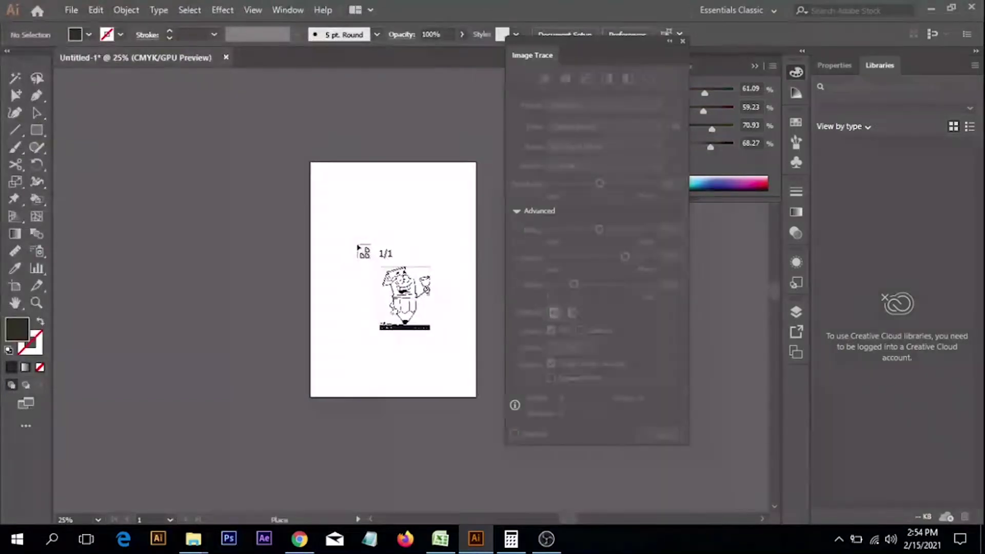
pyautogui.click(362, 254)
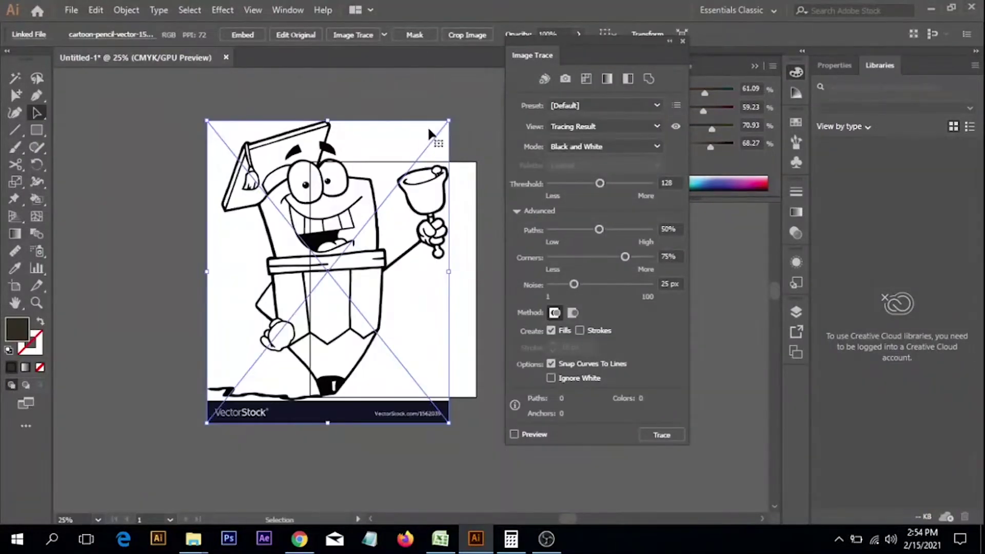
# Scale the placed pencil image down, position it within the artboard, and close the Image Trace panel.
pyautogui.moveTo(448, 122); pyautogui.dragTo(402, 178)
pyautogui.moveTo(353, 279); pyautogui.dragTo(130, 321)
pyautogui.hotkey('ctrl', 'space')
pyautogui.keyDown('ctrl'); pyautogui.click(375, 280); pyautogui.keyUp('ctrl')
pyautogui.moveTo(324, 343); pyautogui.dragTo(394, 315)
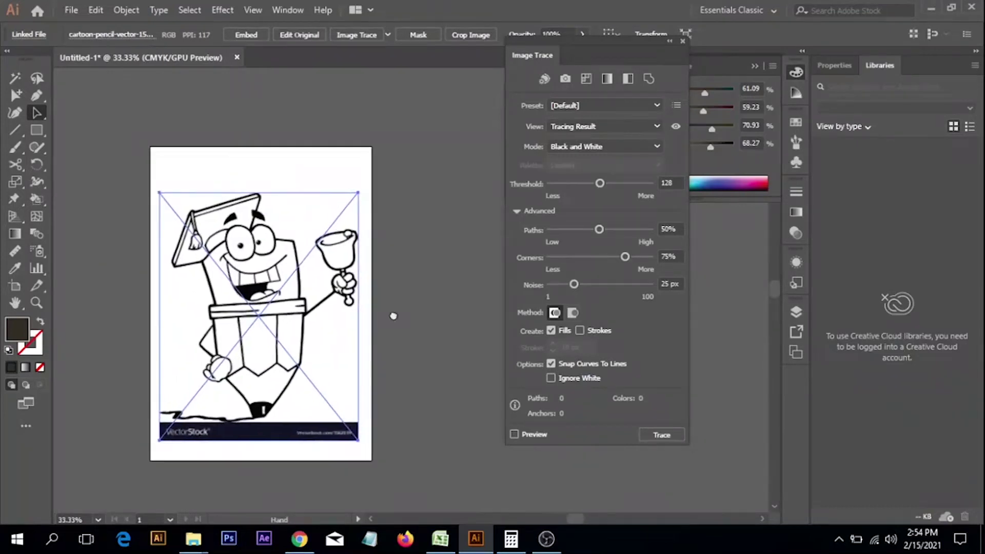
pyautogui.click(684, 41)
pyautogui.moveTo(234, 359); pyautogui.dragTo(291, 345)
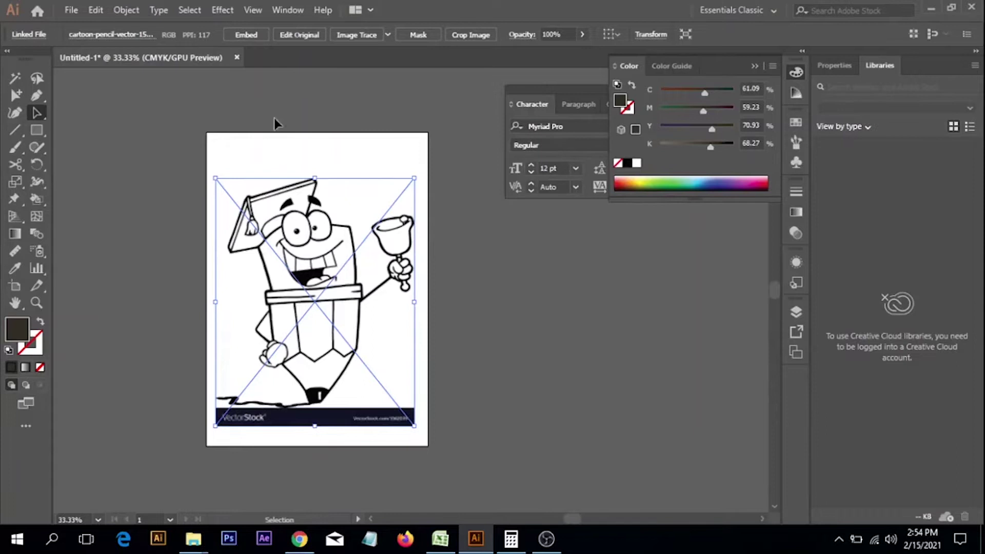
# Embed the linked pencil image in the document.
pyautogui.click(245, 36)
pyautogui.moveTo(331, 324)
pyautogui.mouseDown()
pyautogui.moveTo(331, 316)
pyautogui.moveTo(331, 325)
pyautogui.mouseUp()
pyautogui.keyDown('ctrl'); pyautogui.click(331, 325); pyautogui.keyUp('ctrl')
pyautogui.moveTo(394, 365); pyautogui.dragTo(341, 345)
pyautogui.moveTo(407, 290); pyautogui.dragTo(341, 353)
pyautogui.keyDown('ctrl'); pyautogui.keyDown('alt'); pyautogui.click(342, 340); pyautogui.keyUp('alt'); pyautogui.keyUp('ctrl')
pyautogui.hotkey('ctrl', 'z')
pyautogui.hotkey('ctrl', 'z')
pyautogui.press('v')
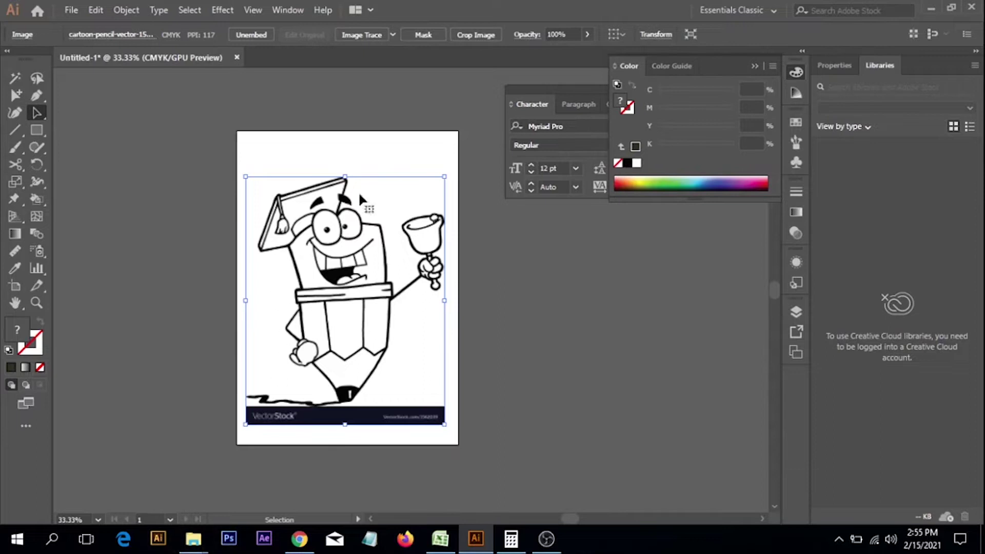
# Move the embedded pencil image slightly upward on the artboard.
pyautogui.click(322, 144)
pyautogui.click(339, 284)
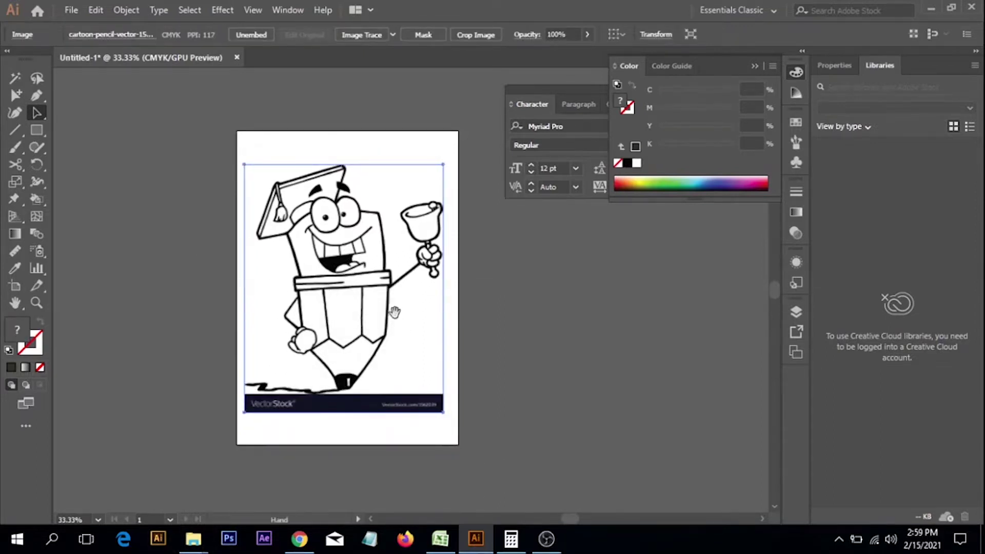
pyautogui.scroll(1, 385, 348)
pyautogui.moveTo(386, 347); pyautogui.dragTo(368, 334)
pyautogui.scroll(1, 375, 339)
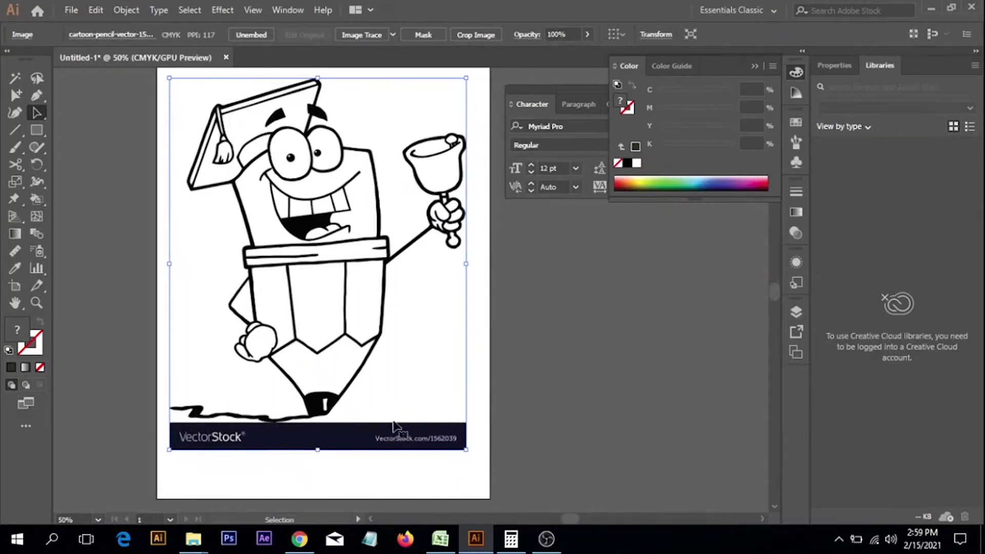
# Crop the dark VectorStock banner off the bottom of the pencil image, keeping the ground line under the pencil tip.
pyautogui.hotkey('ctrl', 'space')
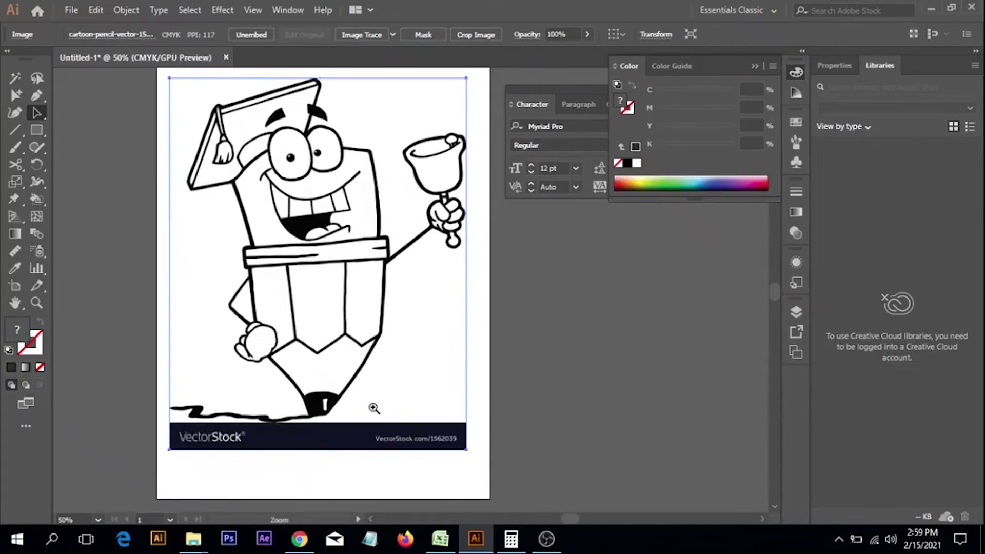
pyautogui.click(374, 408)
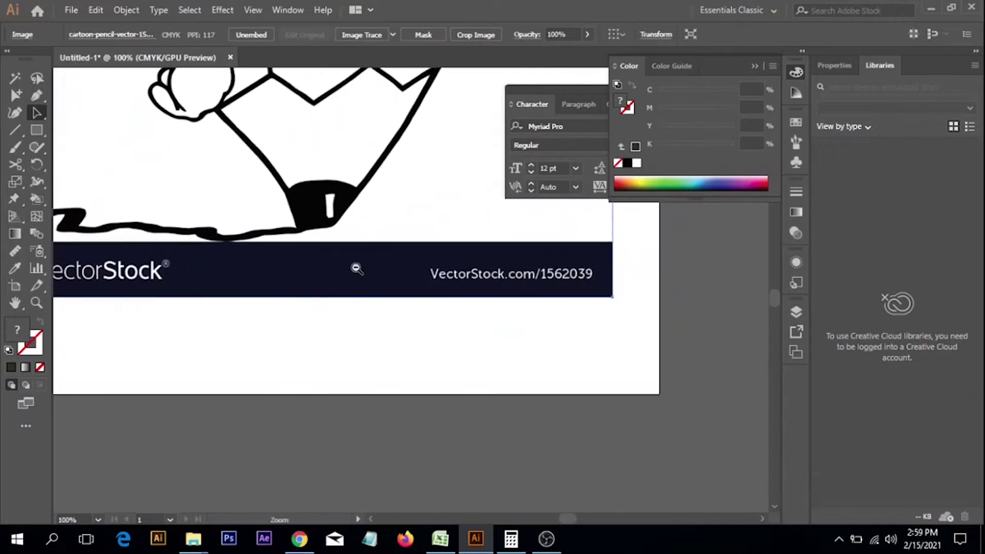
pyautogui.keyDown('ctrl'); pyautogui.keyDown('alt'); pyautogui.click(356, 268); pyautogui.keyUp('alt'); pyautogui.keyUp('ctrl')
pyautogui.keyDown('ctrl'); pyautogui.keyDown('alt'); pyautogui.click(356, 268); pyautogui.keyUp('alt'); pyautogui.keyUp('ctrl')
pyautogui.keyDown('ctrl'); pyautogui.keyDown('alt'); pyautogui.click(356, 268); pyautogui.keyUp('alt'); pyautogui.keyUp('ctrl')
pyautogui.moveTo(522, 257); pyautogui.dragTo(416, 356)
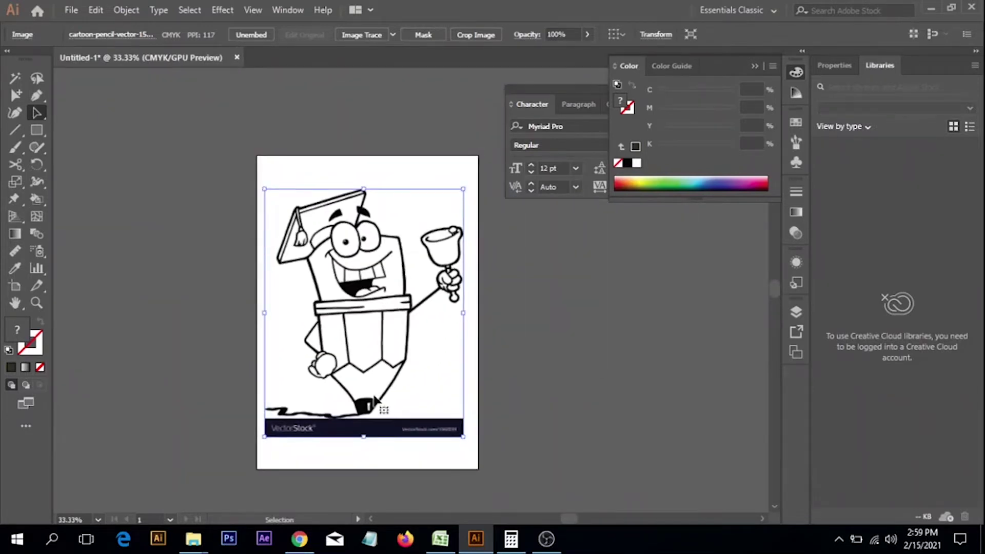
pyautogui.click(493, 38)
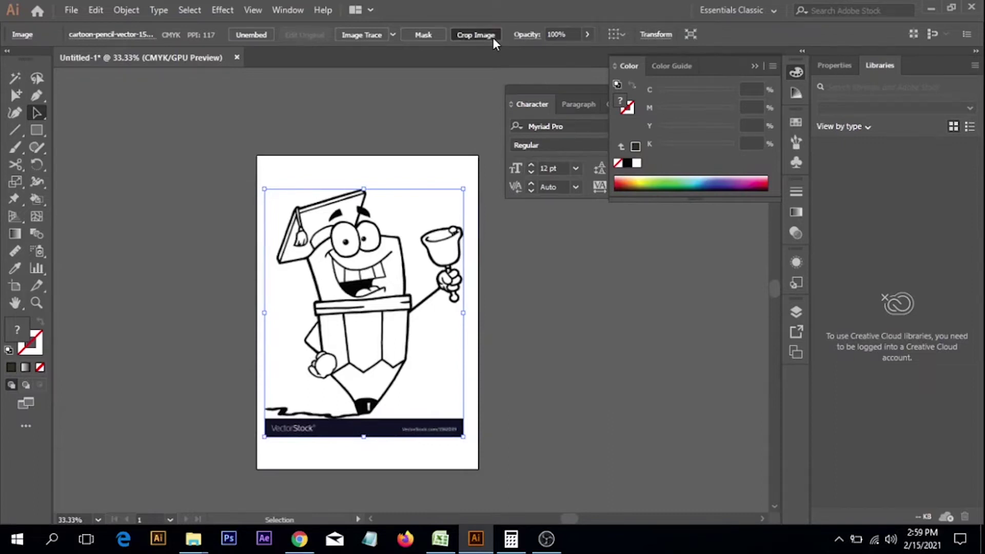
pyautogui.moveTo(363, 436); pyautogui.dragTo(370, 419)
pyautogui.scroll(4, 370, 419)
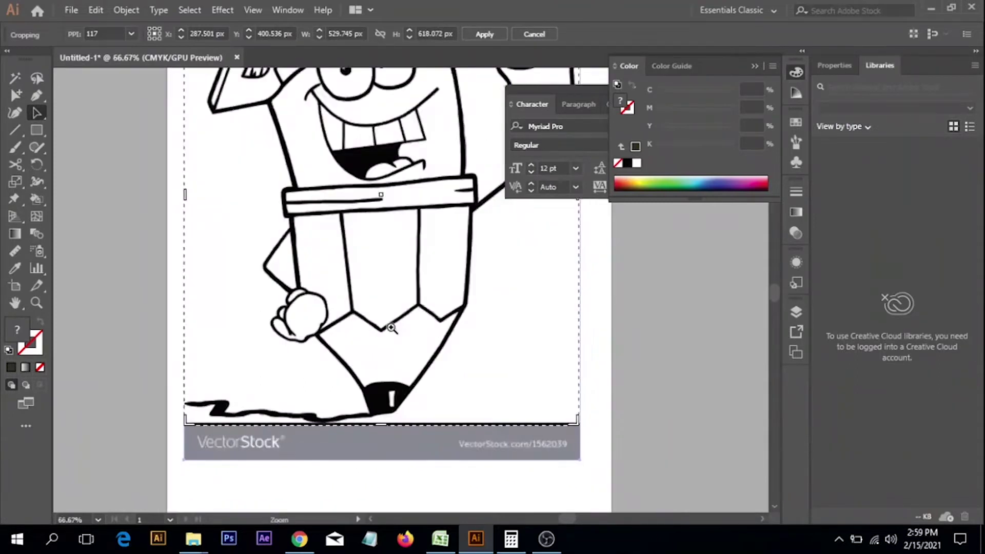
pyautogui.moveTo(430, 396); pyautogui.dragTo(431, 390)
pyautogui.press('Return')
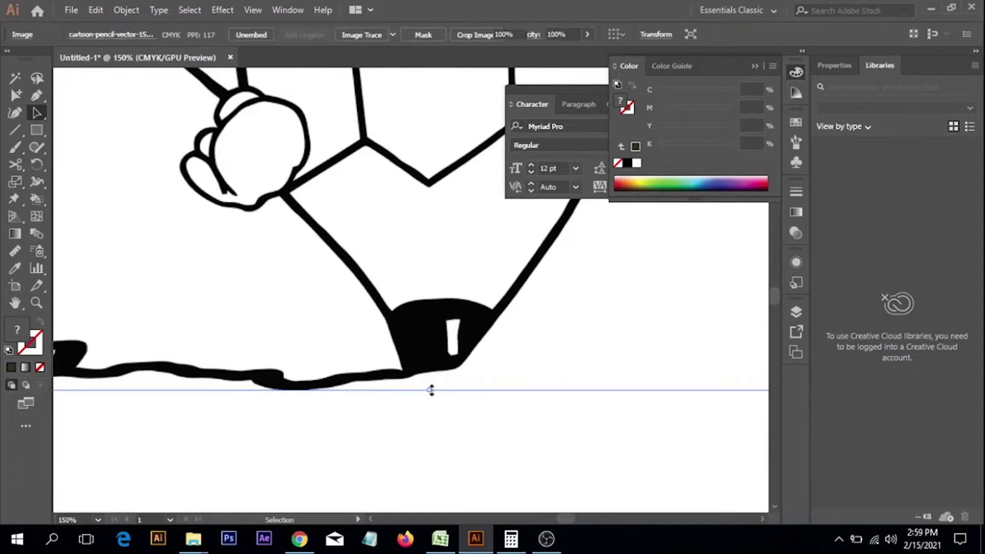
# Nudge the cropped pencil image slightly to the right so it sits centred across the artboard's width.
pyautogui.hotkey('ctrl', '-')
pyautogui.hotkey('ctrl', '-')
pyautogui.hotkey('ctrl', '-')
pyautogui.hotkey('ctrl', '-')
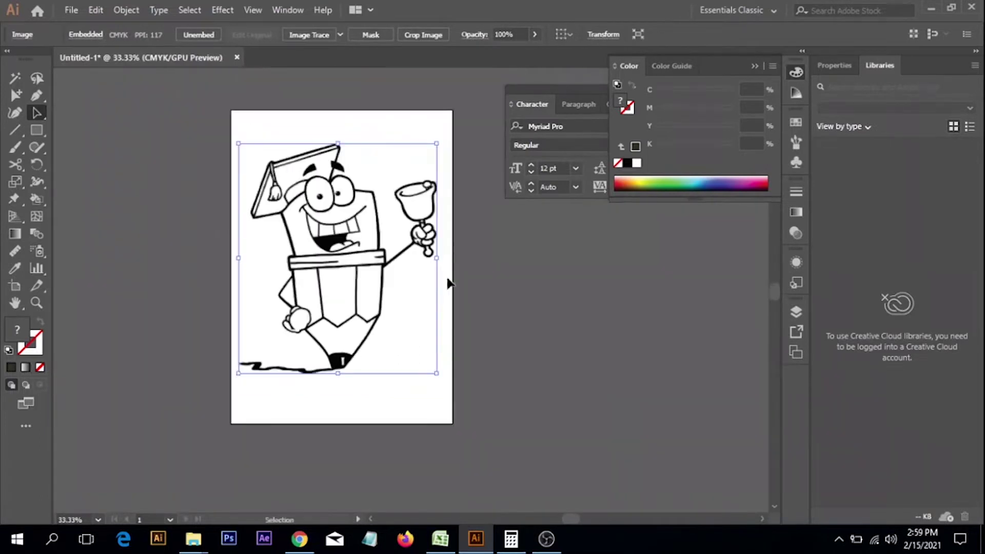
pyautogui.hotkey('ctrl', '+')
pyautogui.moveTo(362, 273); pyautogui.dragTo(355, 324)
pyautogui.moveTo(385, 270); pyautogui.dragTo(392, 271)
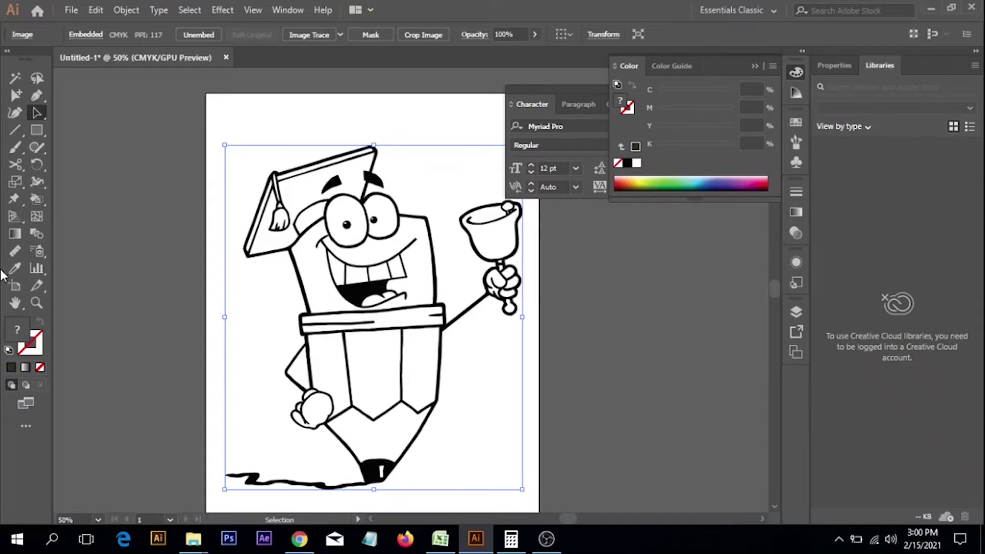
pyautogui.moveTo(460, 326)
pyautogui.mouseDown()
pyautogui.moveTo(291, 309)
pyautogui.moveTo(308, 298)
pyautogui.moveTo(420, 296)
pyautogui.mouseUp()
pyautogui.moveTo(350, 322)
pyautogui.mouseDown()
pyautogui.moveTo(382, 400)
pyautogui.moveTo(319, 297)
pyautogui.mouseUp()
pyautogui.moveTo(359, 249); pyautogui.dragTo(352, 265)
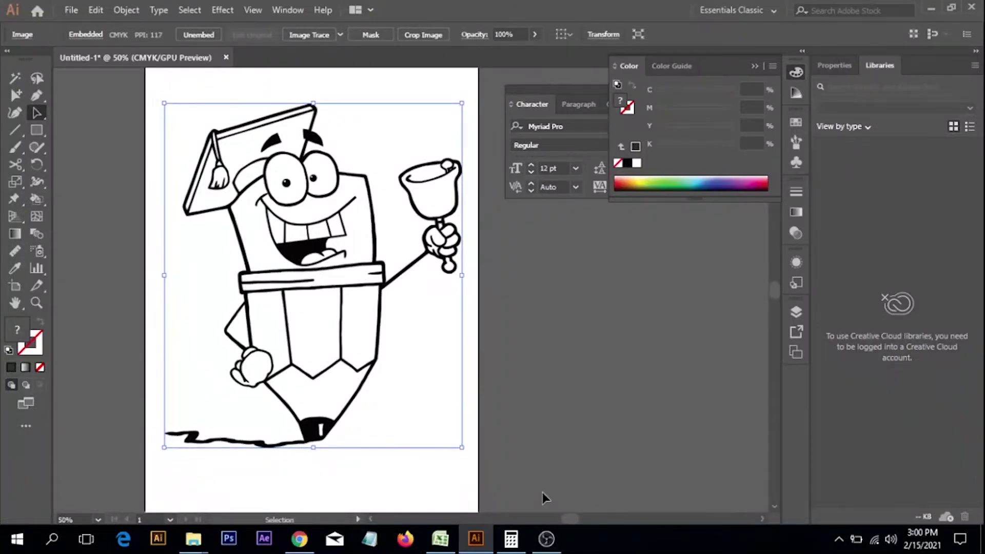
# Inspect the edge quality of the pencil body's black lines at up to 600% magnification.
pyautogui.keyDown('ctrl'); pyautogui.click(374, 301); pyautogui.keyUp('ctrl')
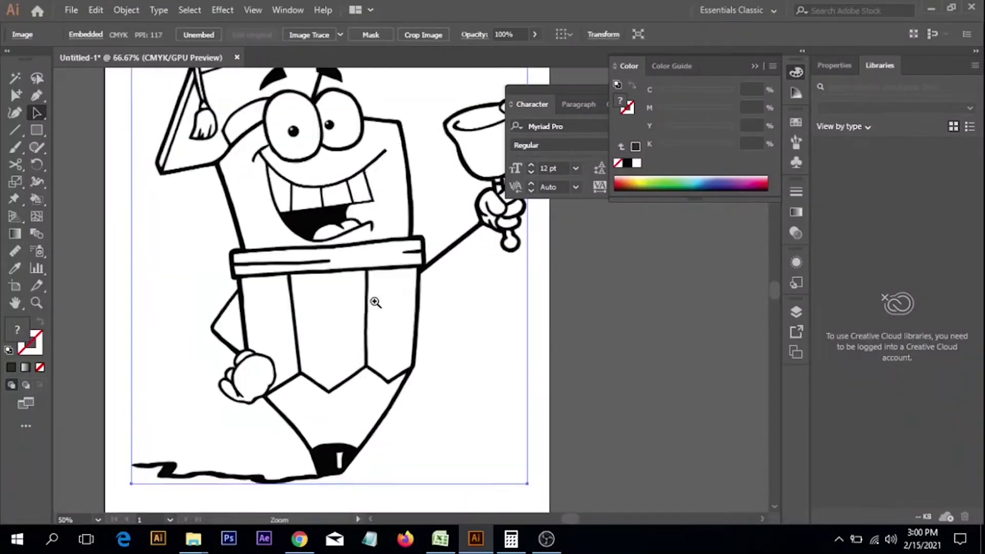
pyautogui.keyDown('ctrl'); pyautogui.click(374, 301); pyautogui.keyUp('ctrl')
pyautogui.keyDown('ctrl'); pyautogui.click(376, 300); pyautogui.keyUp('ctrl')
pyautogui.keyDown('ctrl'); pyautogui.click(381, 294); pyautogui.keyUp('ctrl')
pyautogui.keyDown('ctrl'); pyautogui.click(380, 293); pyautogui.keyUp('ctrl')
pyautogui.keyDown('ctrl'); pyautogui.click(380, 293); pyautogui.keyUp('ctrl')
pyautogui.keyDown('ctrl'); pyautogui.click(381, 293); pyautogui.keyUp('ctrl')
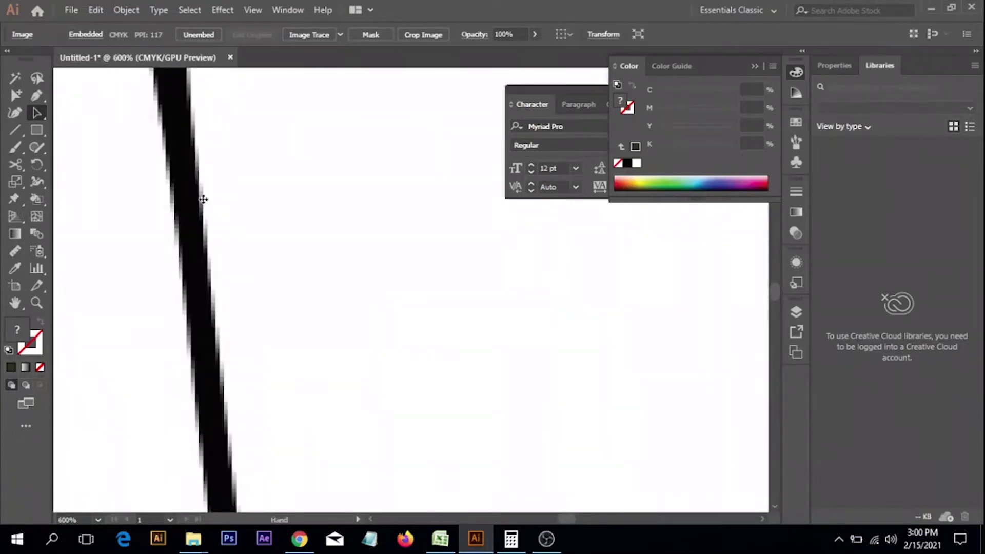
pyautogui.scroll(-1, 396, 336)
pyautogui.scroll(-5, 396, 336)
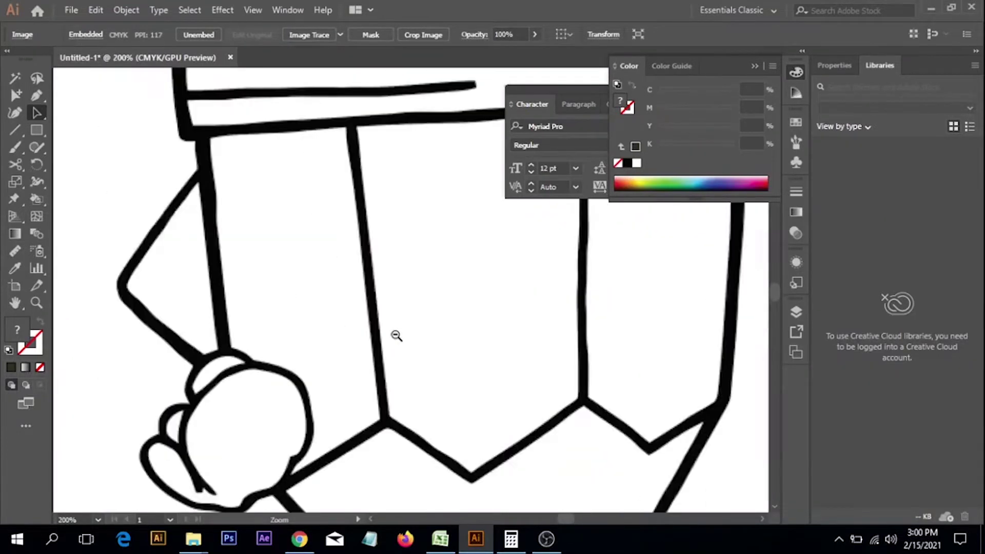
pyautogui.moveTo(372, 384); pyautogui.dragTo(384, 329)
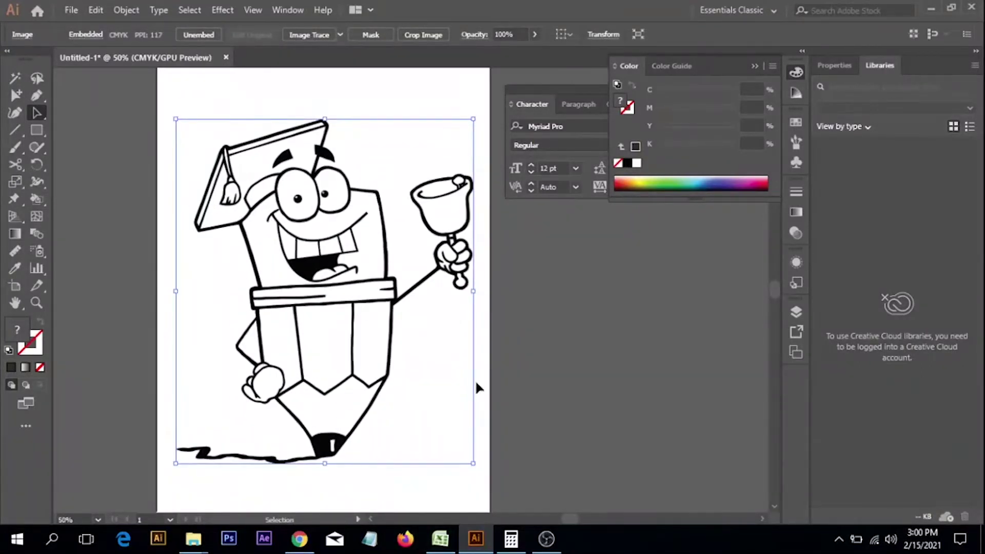
# Bring up the Image Trace settings and place them beside the artboard, clear of the pencil image.
pyautogui.click(296, 13)
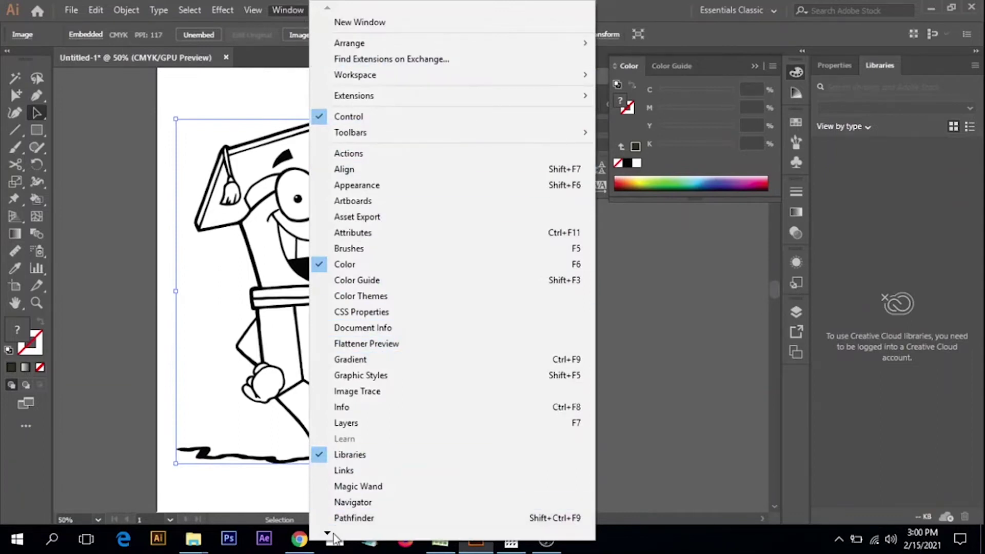
pyautogui.moveTo(331, 534)
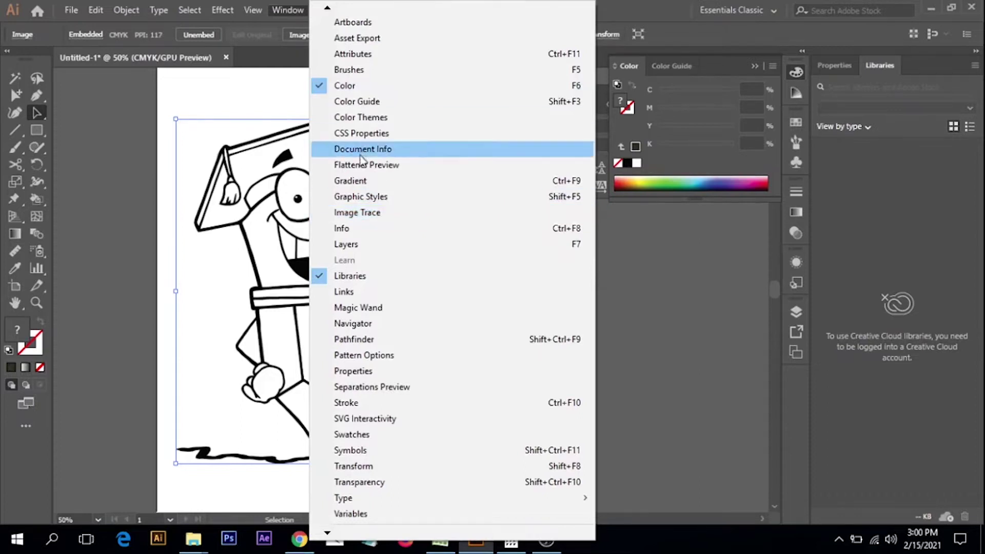
pyautogui.click(357, 212)
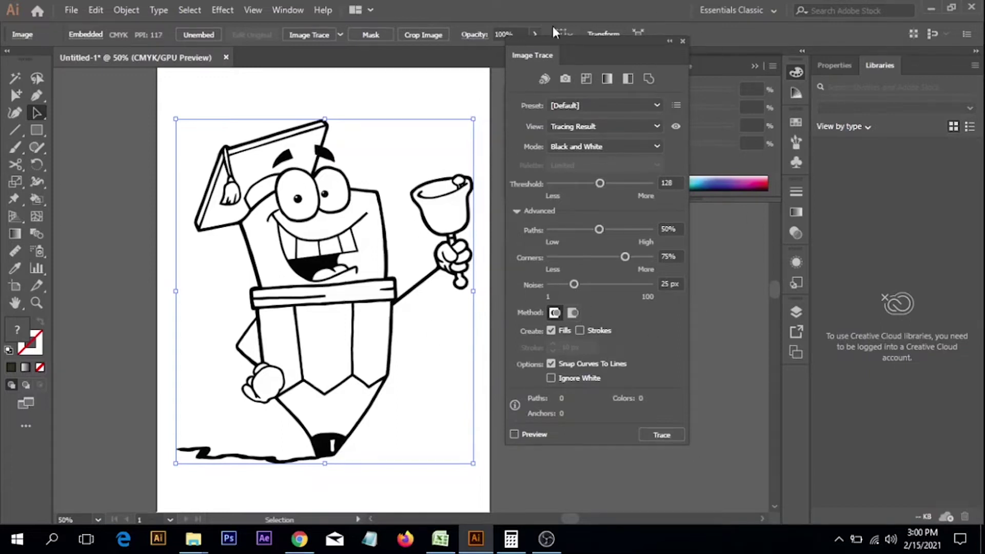
pyautogui.moveTo(584, 42); pyautogui.dragTo(595, 79)
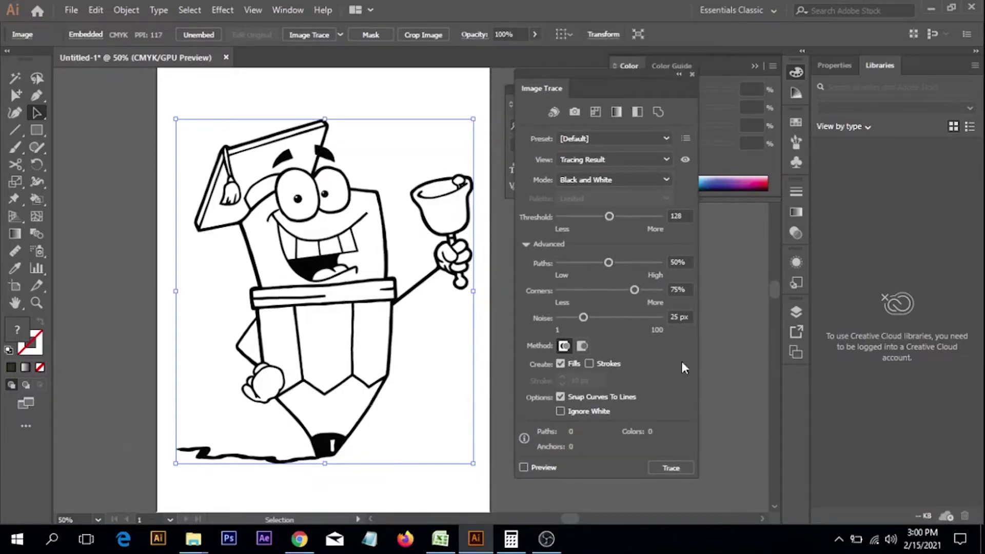
# Review the available tracing presets, keeping the [Default] preset selected.
pyautogui.click(602, 143)
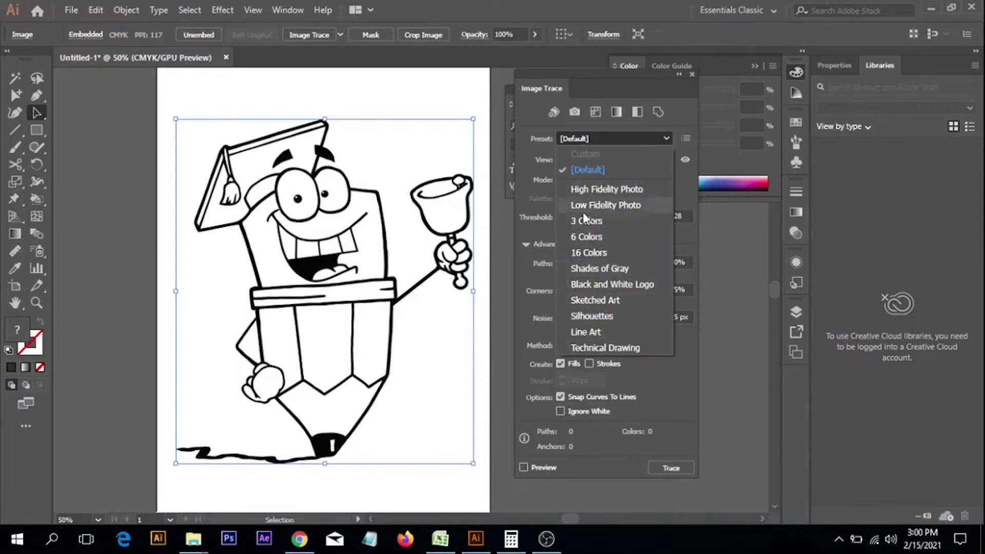
pyautogui.click(642, 172)
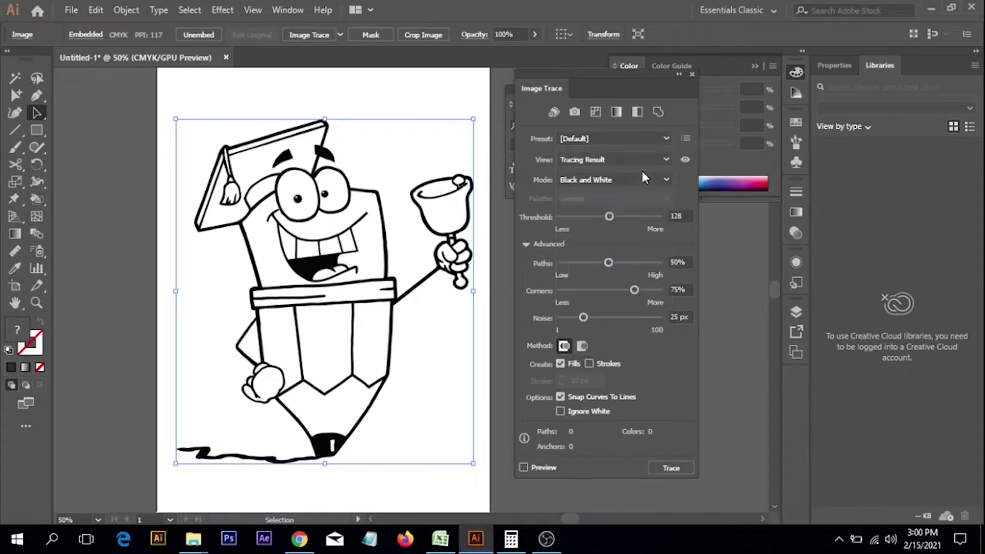
pyautogui.click(631, 140)
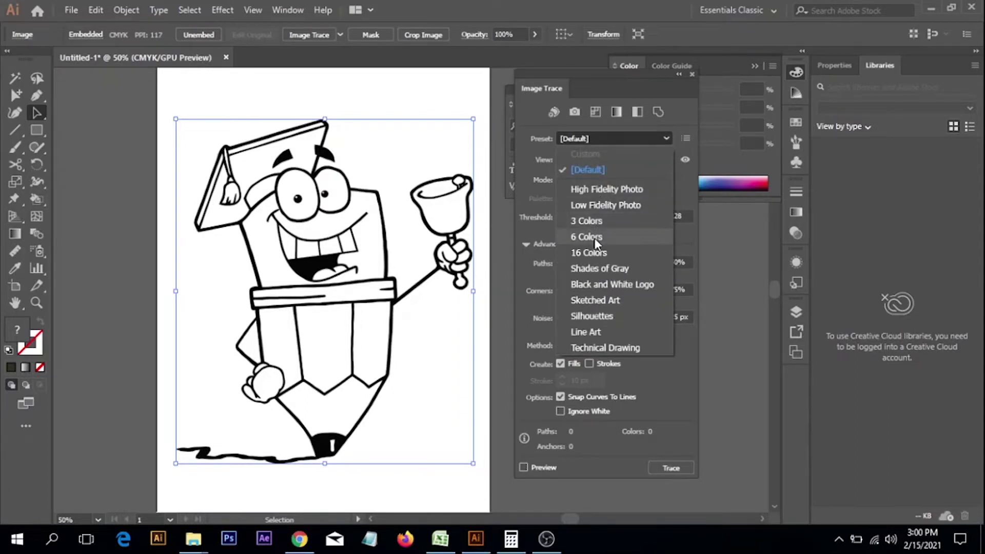
pyautogui.click(695, 178)
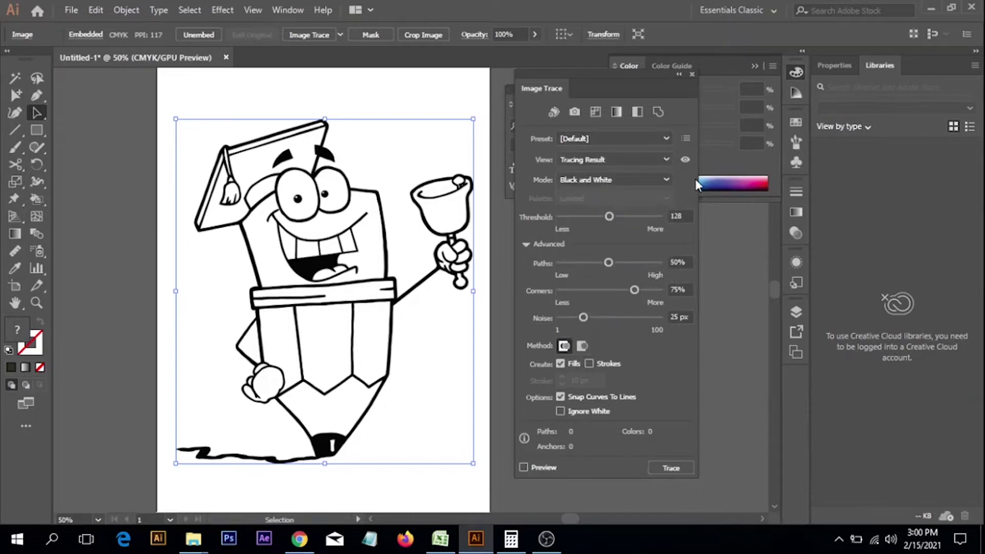
pyautogui.click(632, 140)
pyautogui.click(585, 169)
# Set the tracing view to Tracing Result with Outlines before generating the trace.
pyautogui.click(622, 160)
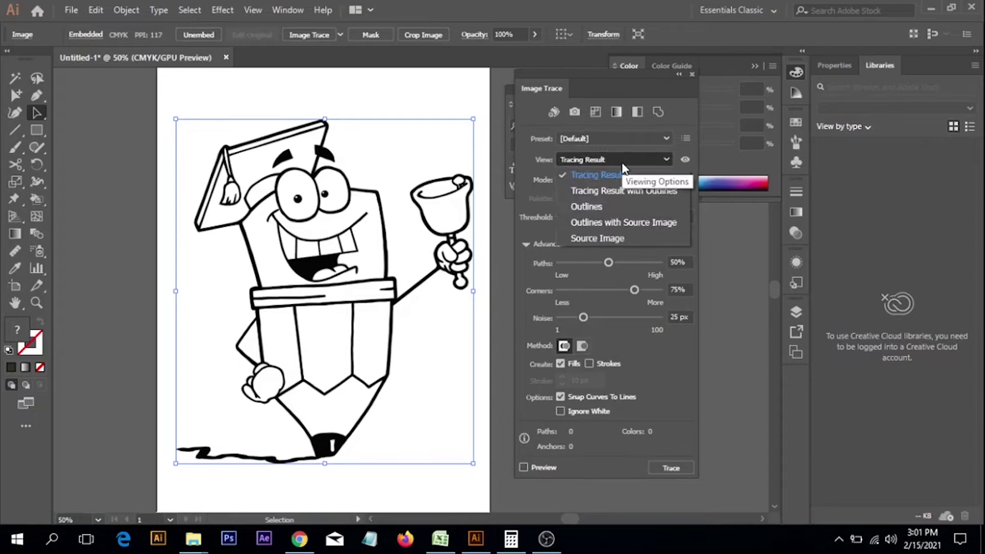
pyautogui.click(620, 175)
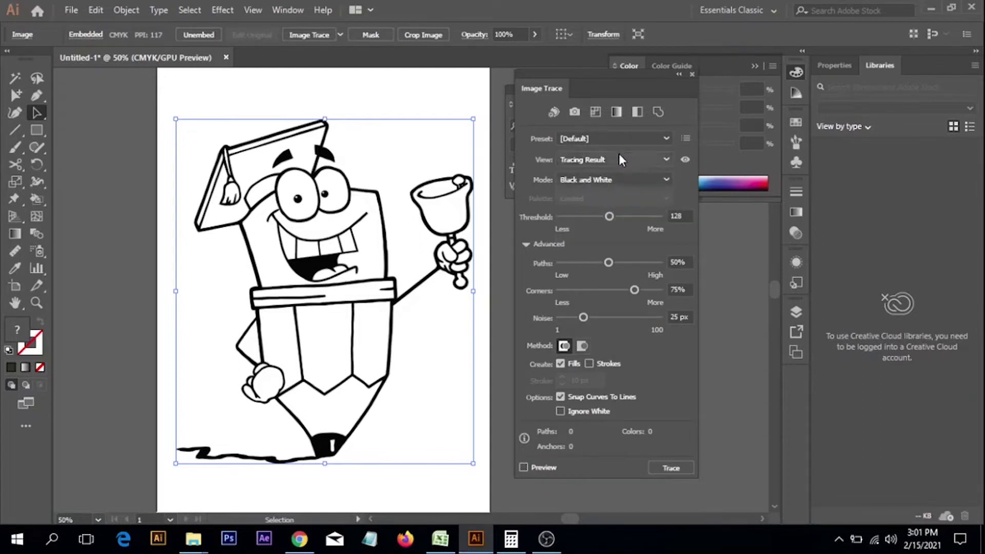
pyautogui.click(619, 159)
pyautogui.click(617, 190)
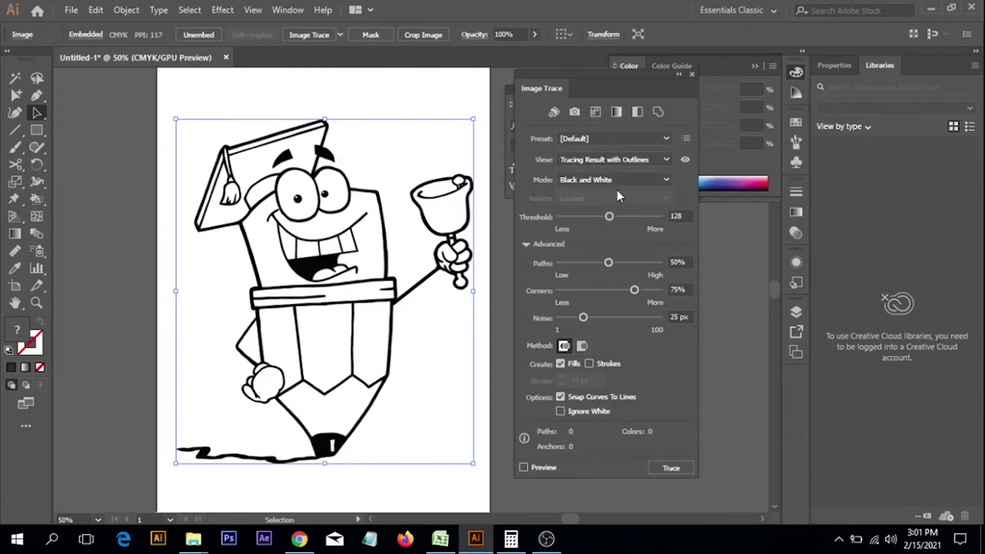
# Trace the pencil image with live preview enabled, using the [Default] preset.
pyautogui.click(614, 163)
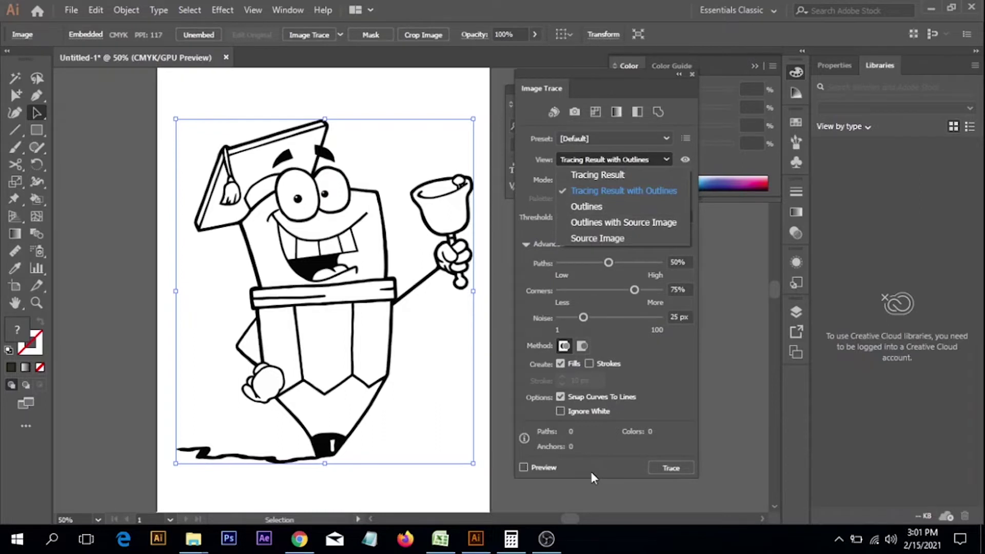
pyautogui.click(522, 465)
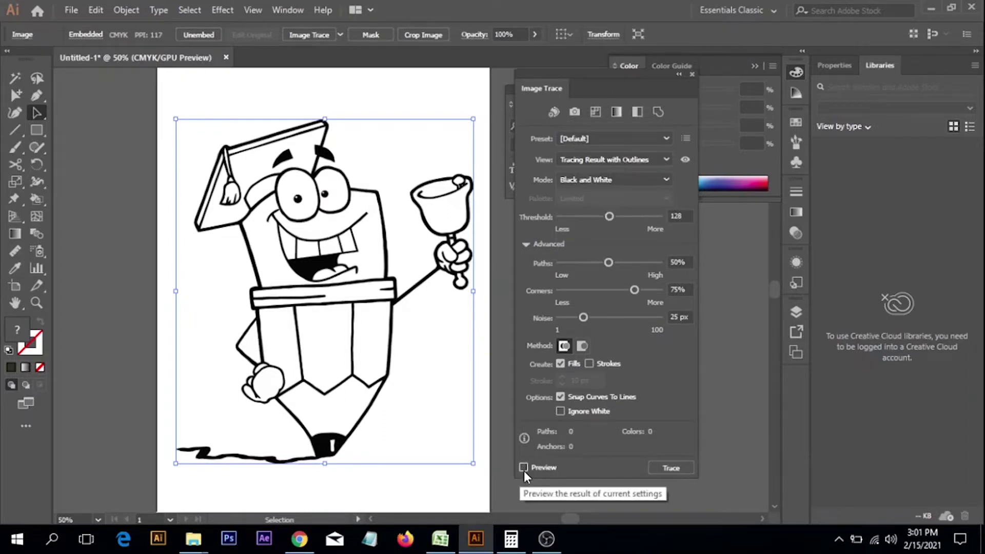
pyautogui.click(524, 470)
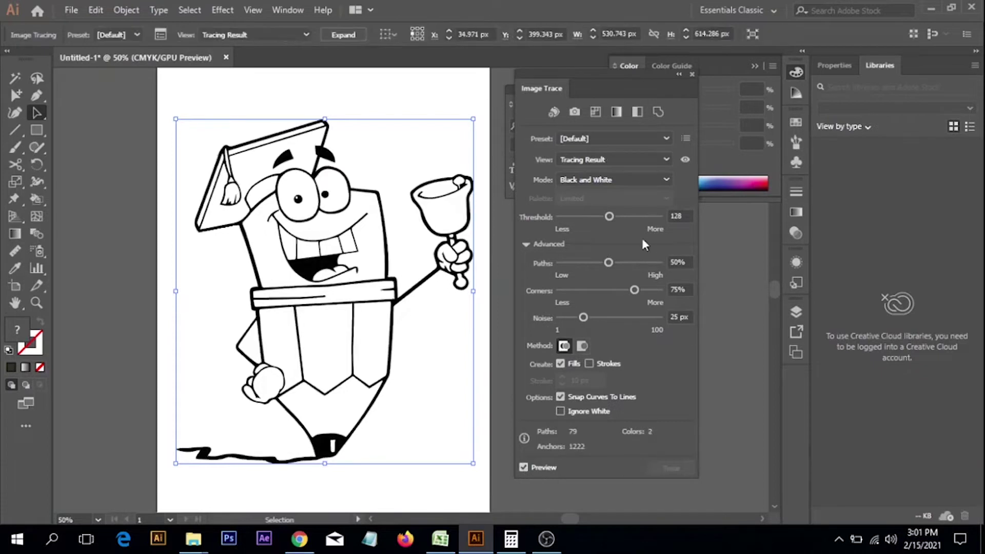
# Compare the trace in the Tracing Result with Outlines, Outlines, Outlines with Source Image and Source Image views, ending on Tracing Result.
pyautogui.click(640, 161)
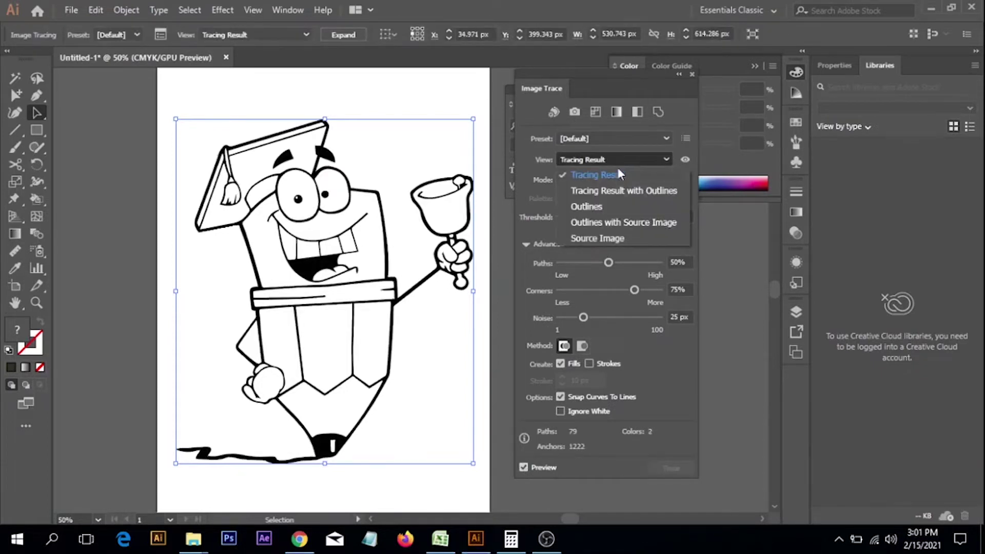
pyautogui.click(599, 194)
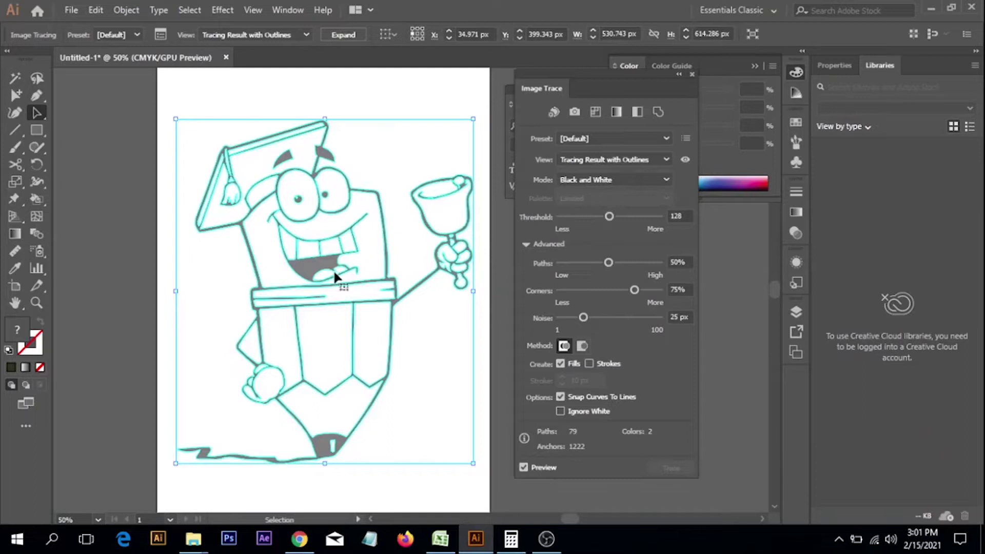
pyautogui.click(577, 163)
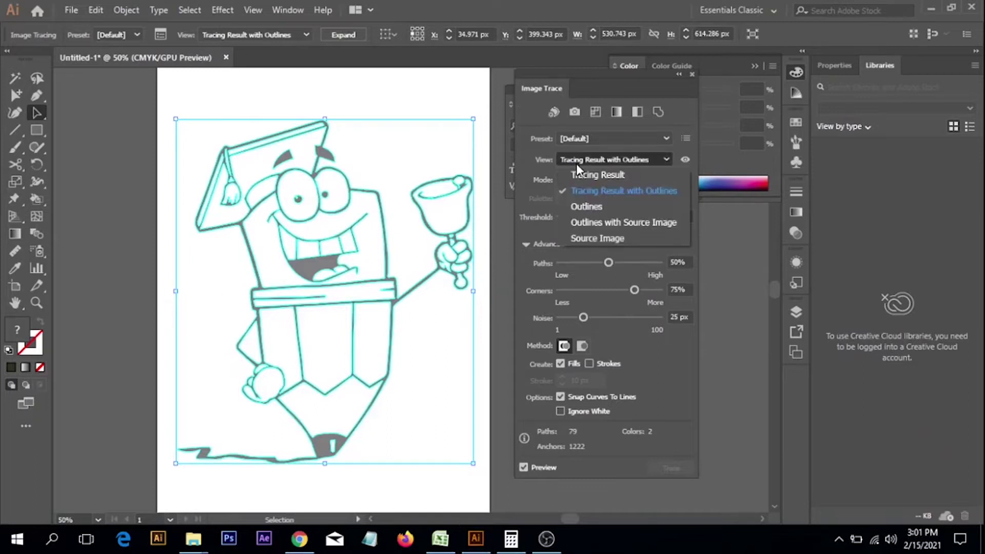
pyautogui.click(586, 206)
pyautogui.click(617, 157)
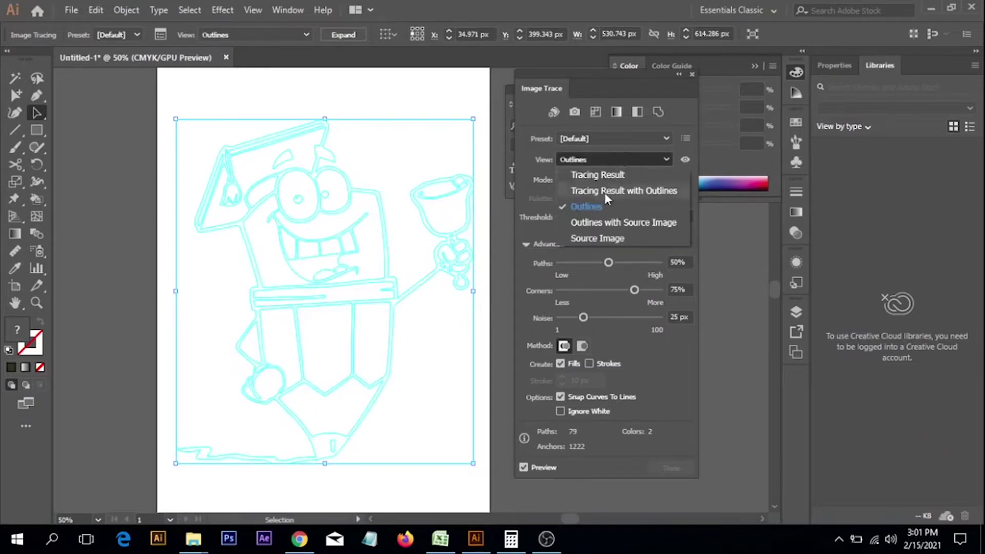
pyautogui.click(604, 224)
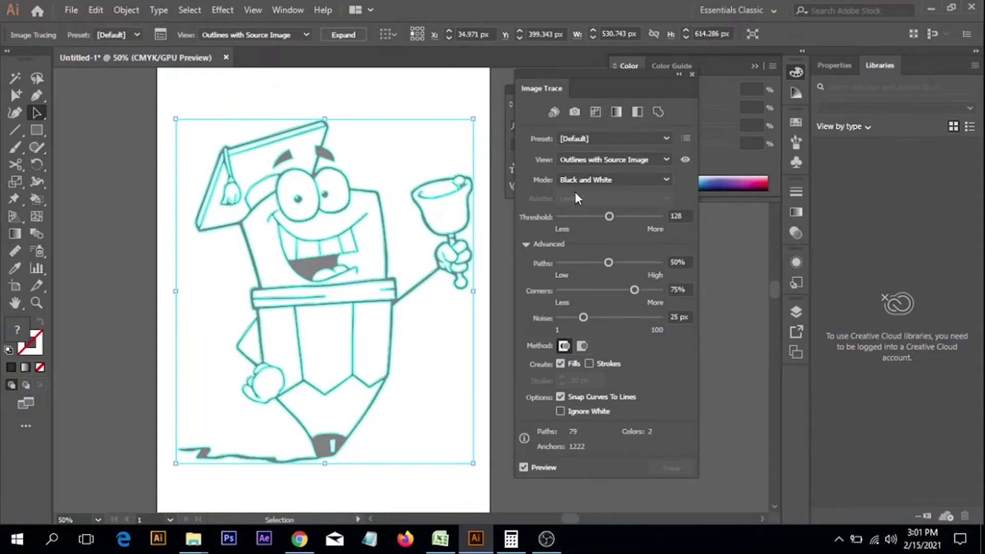
pyautogui.click(598, 162)
pyautogui.click(588, 235)
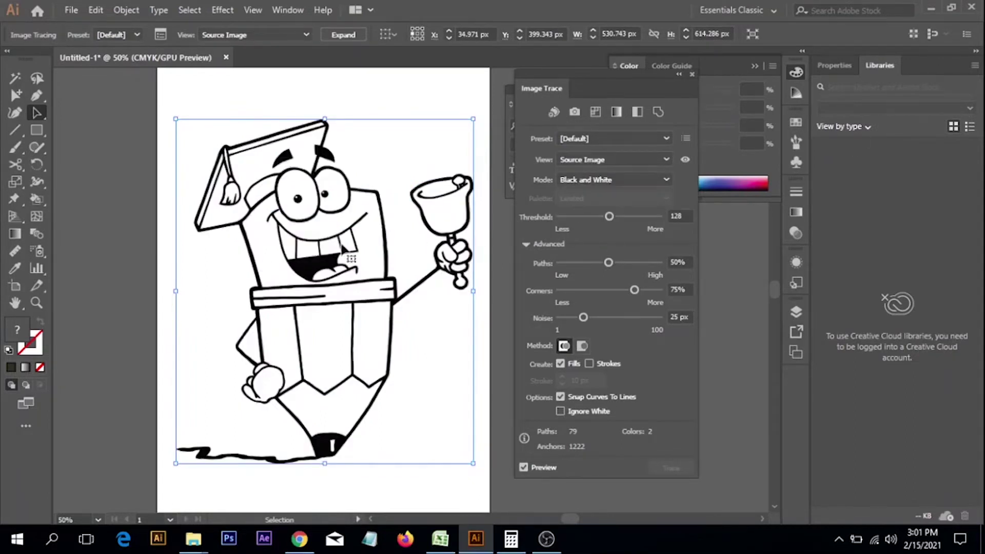
pyautogui.click(621, 157)
pyautogui.click(602, 172)
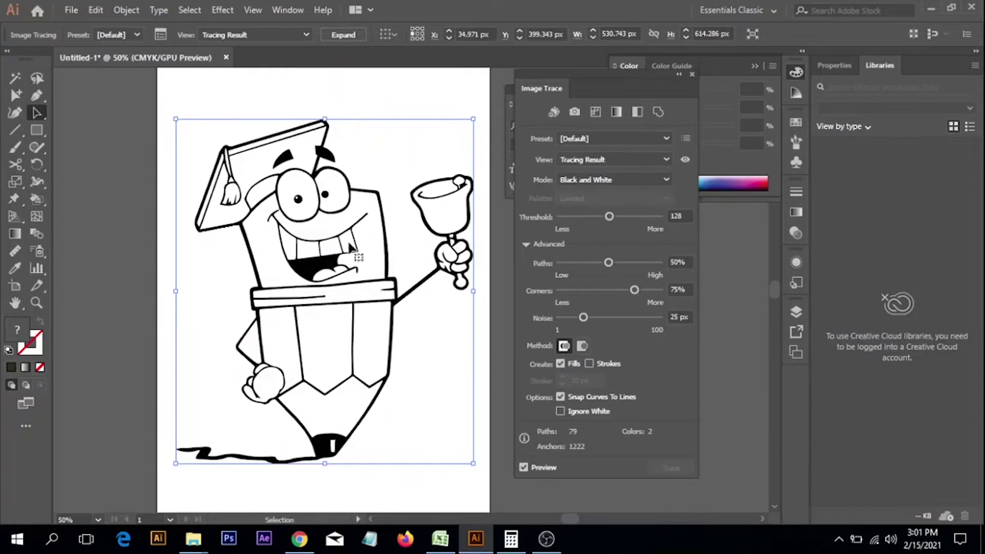
# Try the Color and Grayscale tracing modes on the pencil, returning the mode to Black and White.
pyautogui.click(581, 183)
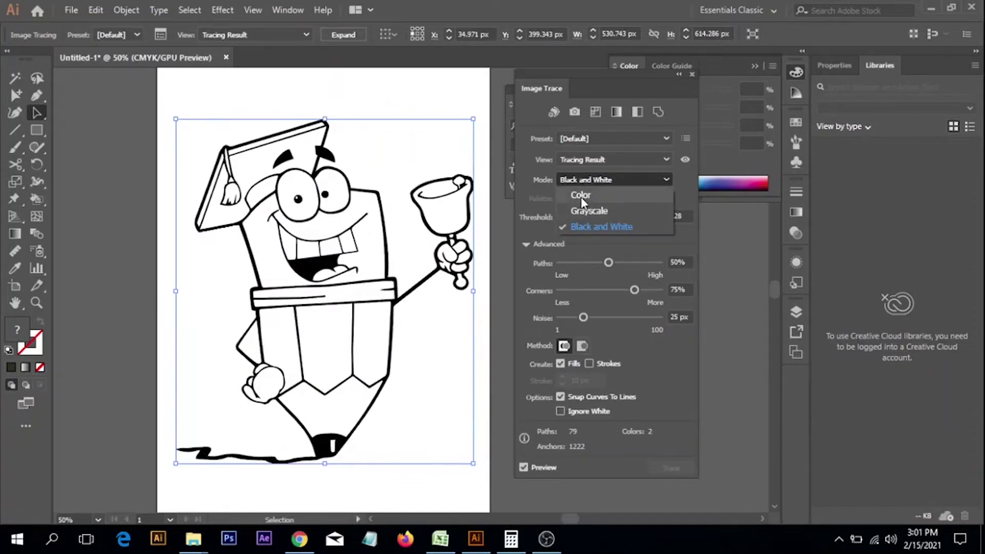
pyautogui.click(581, 195)
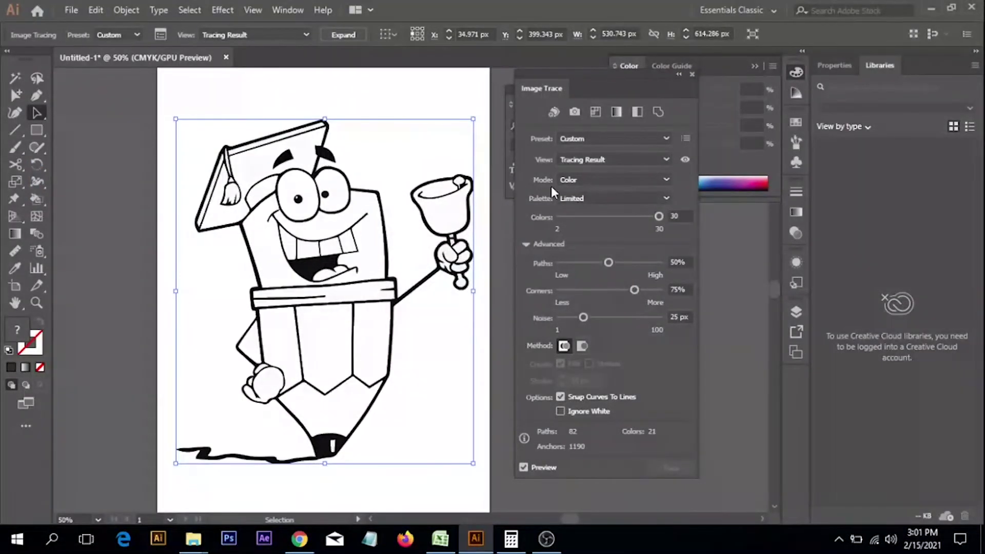
pyautogui.click(584, 184)
pyautogui.click(584, 209)
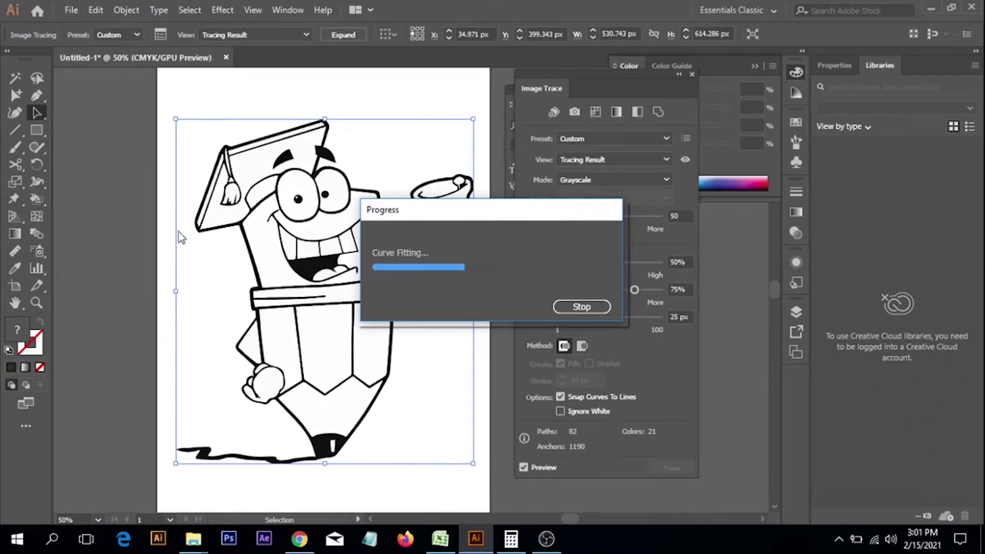
pyautogui.click(587, 178)
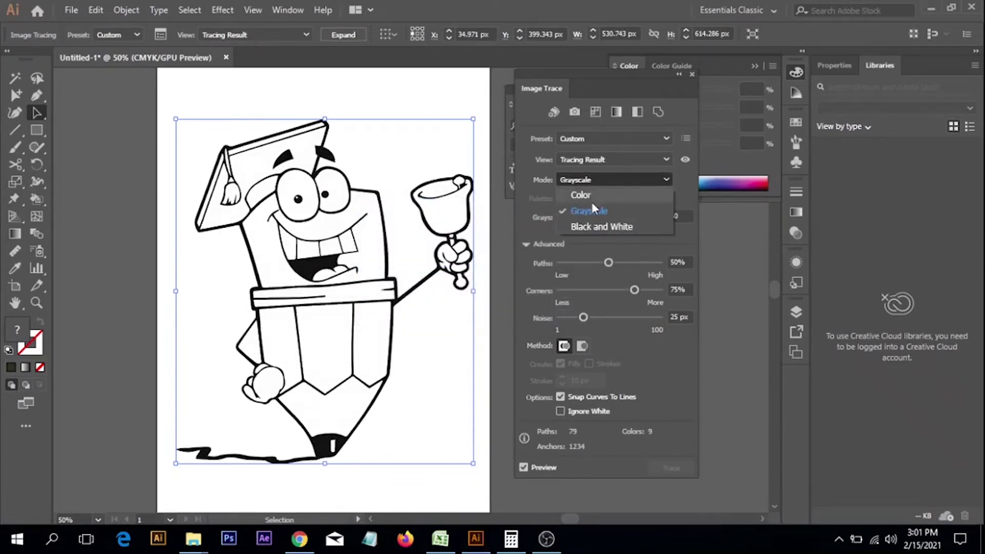
pyautogui.click(596, 225)
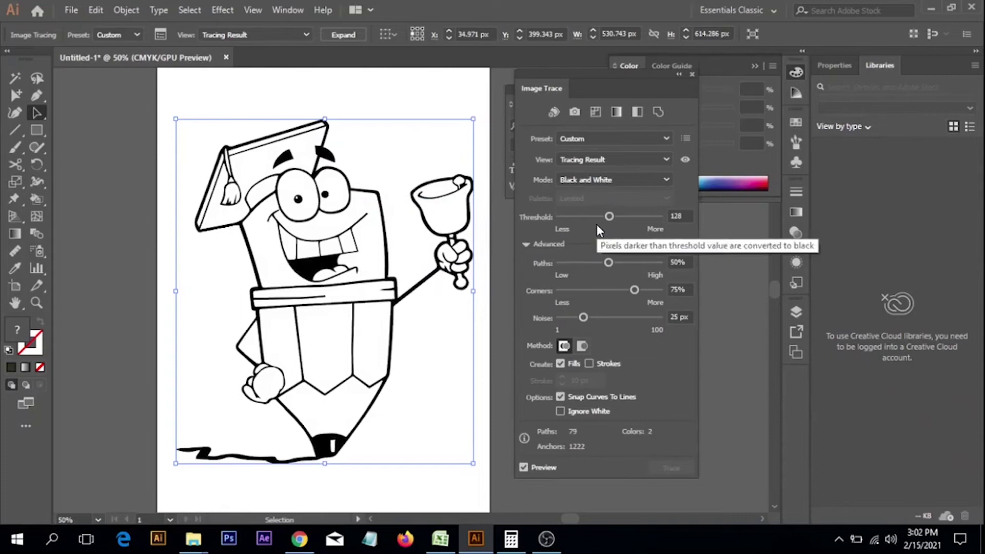
pyautogui.click(616, 179)
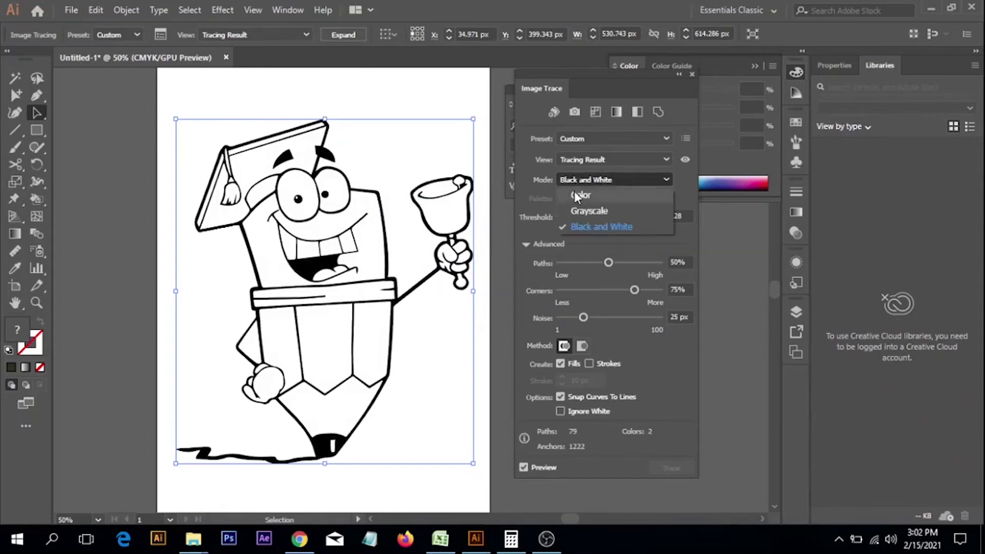
pyautogui.click(588, 223)
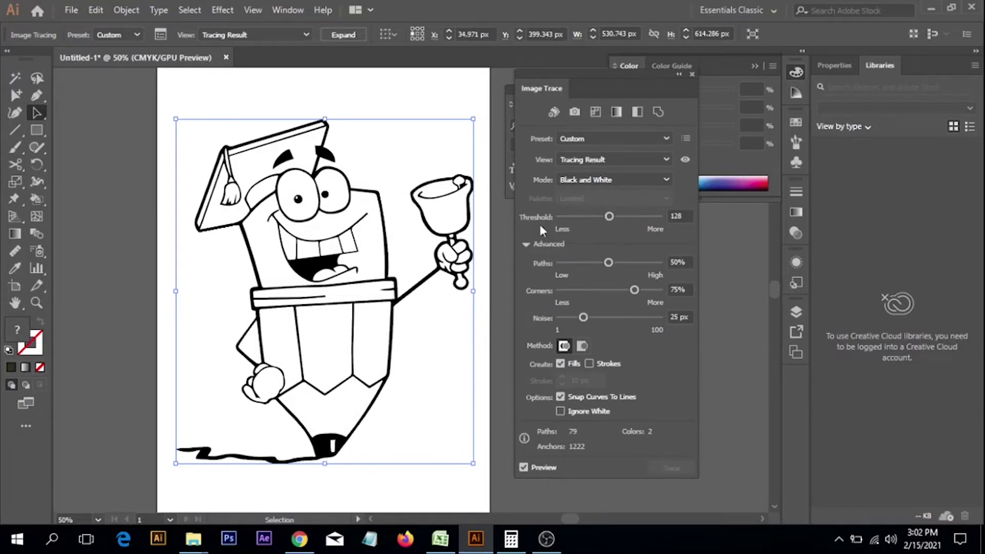
# Raise the trace threshold to 202 while viewing the pencil's face close up at 150%.
pyautogui.hotkey('ctrl', '+')
pyautogui.hotkey('ctrl', '+')
pyautogui.hotkey('ctrl', '+')
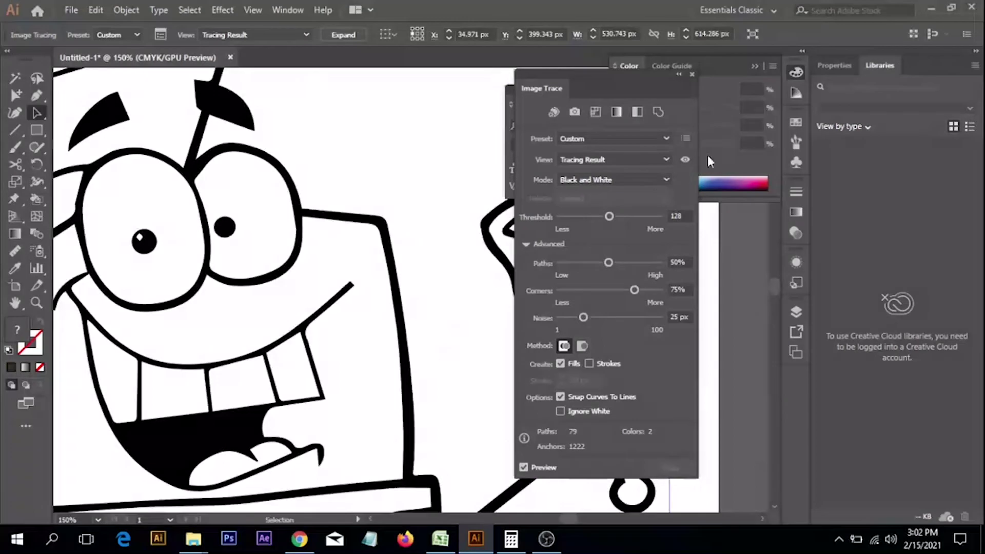
pyautogui.moveTo(608, 216); pyautogui.dragTo(691, 223)
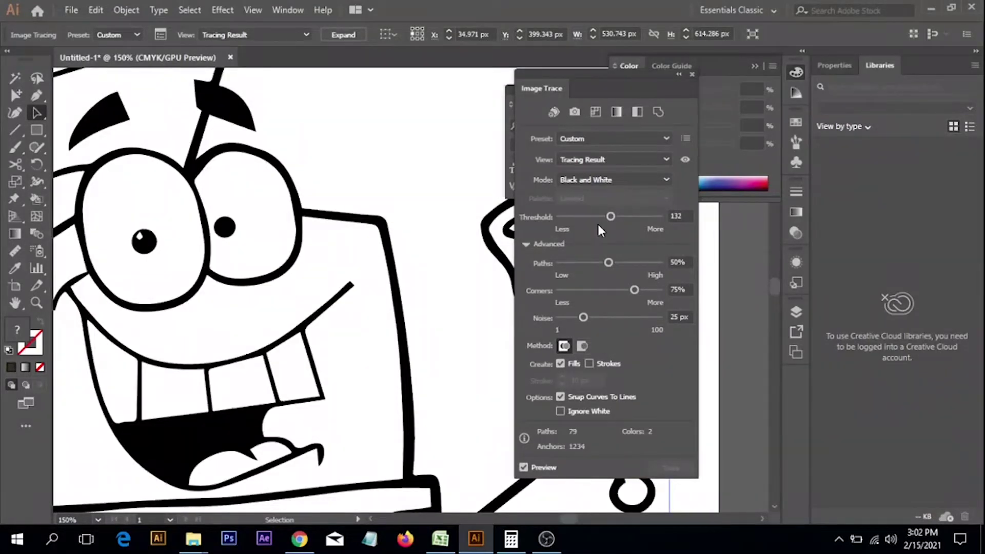
pyautogui.moveTo(613, 217); pyautogui.dragTo(654, 224)
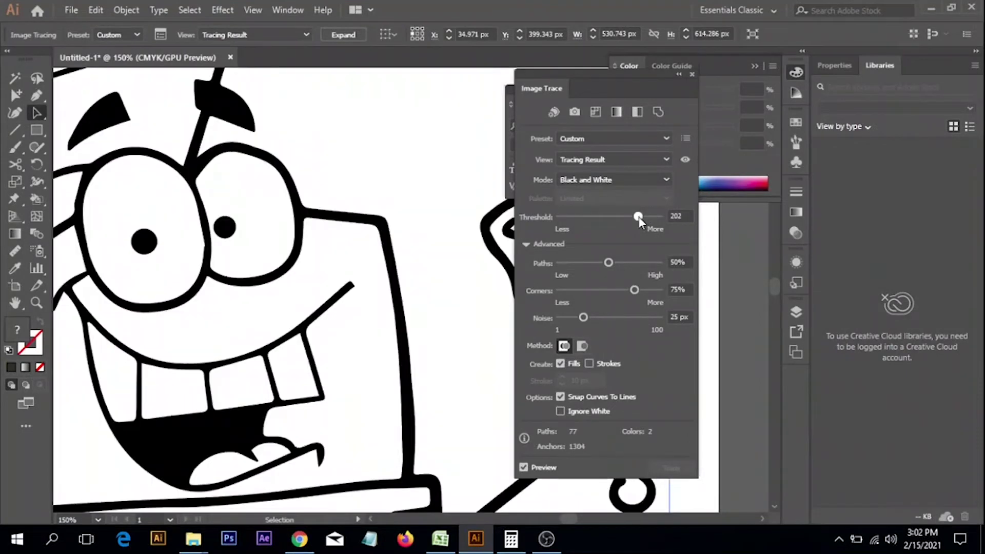
# Lower the trace threshold to 194 and further to 140.
pyautogui.moveTo(642, 217); pyautogui.dragTo(635, 217)
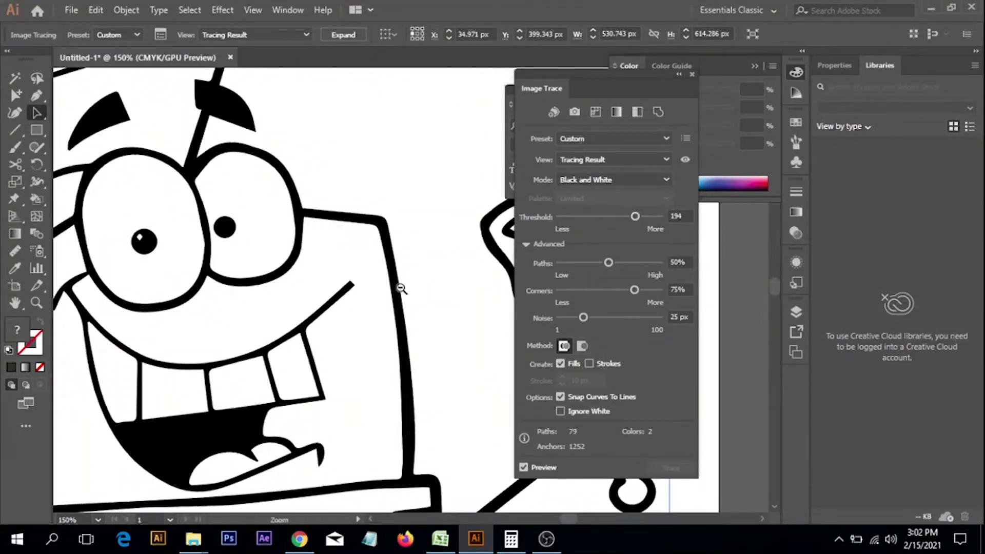
pyautogui.scroll(-3, 403, 296)
pyautogui.moveTo(635, 217); pyautogui.dragTo(615, 217)
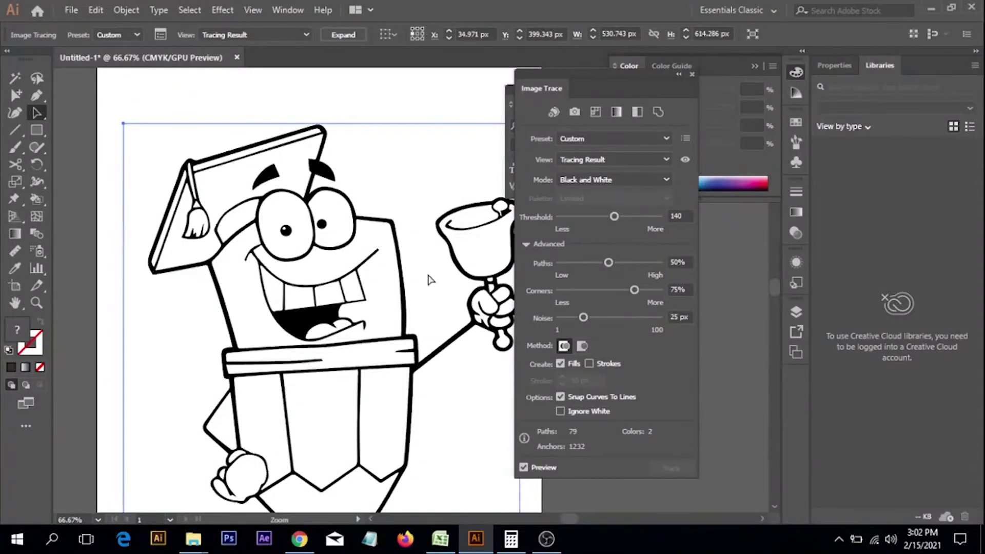
# Set the trace threshold to 153, judging its effect on the line junction beside the pencil's eye.
pyautogui.scroll(3, 413, 264)
pyautogui.scroll(-10, 451, 268)
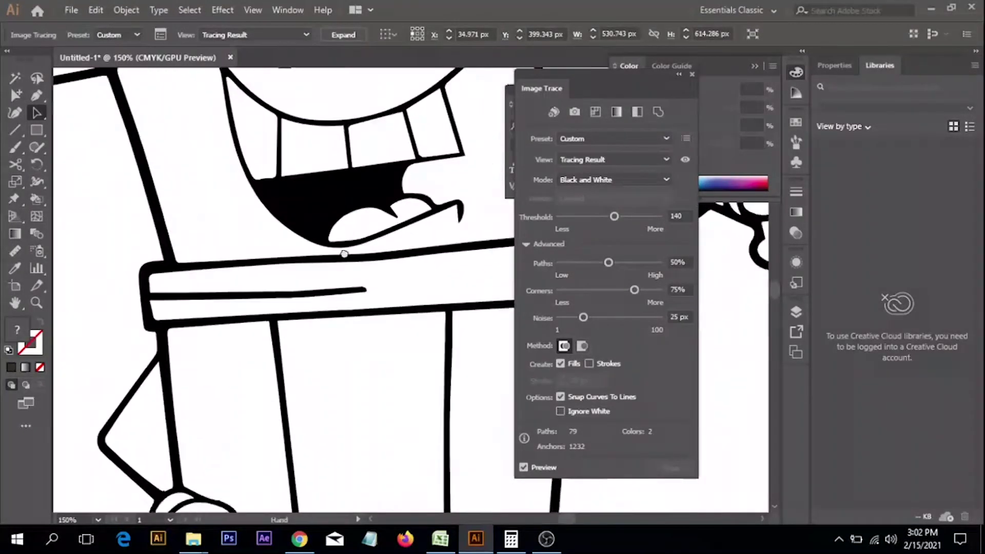
pyautogui.moveTo(314, 310); pyautogui.dragTo(200, 470)
pyautogui.moveTo(414, 171); pyautogui.dragTo(421, 329)
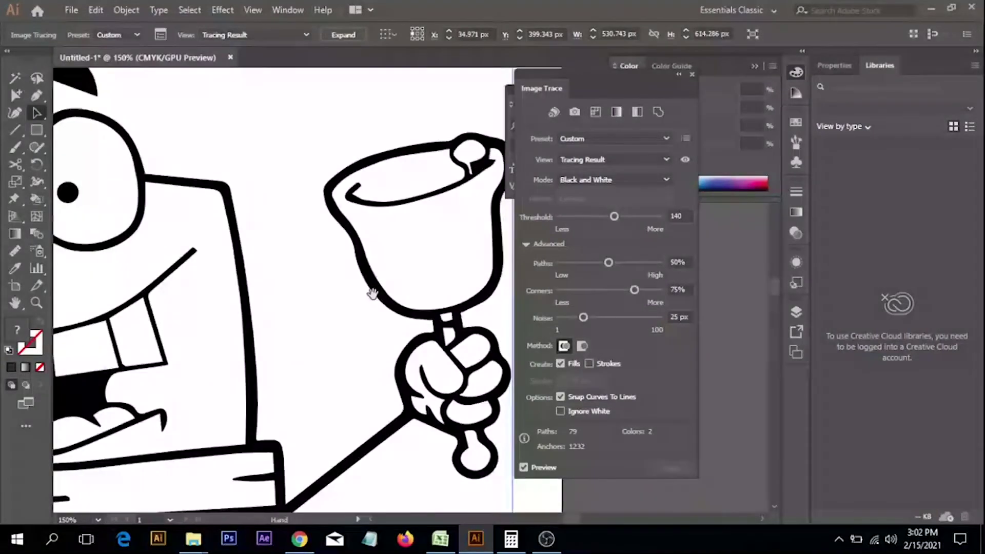
pyautogui.moveTo(272, 200); pyautogui.dragTo(466, 305)
pyautogui.keyDown('ctrl'); pyautogui.click(327, 276); pyautogui.keyUp('ctrl')
pyautogui.keyDown('ctrl'); pyautogui.click(328, 276); pyautogui.keyUp('ctrl')
pyautogui.keyDown('ctrl'); pyautogui.click(373, 257); pyautogui.keyUp('ctrl')
pyautogui.keyDown('ctrl'); pyautogui.click(374, 253); pyautogui.keyUp('ctrl')
pyautogui.keyDown('ctrl'); pyautogui.click(363, 205); pyautogui.keyUp('ctrl')
pyautogui.moveTo(177, 354); pyautogui.dragTo(443, 213)
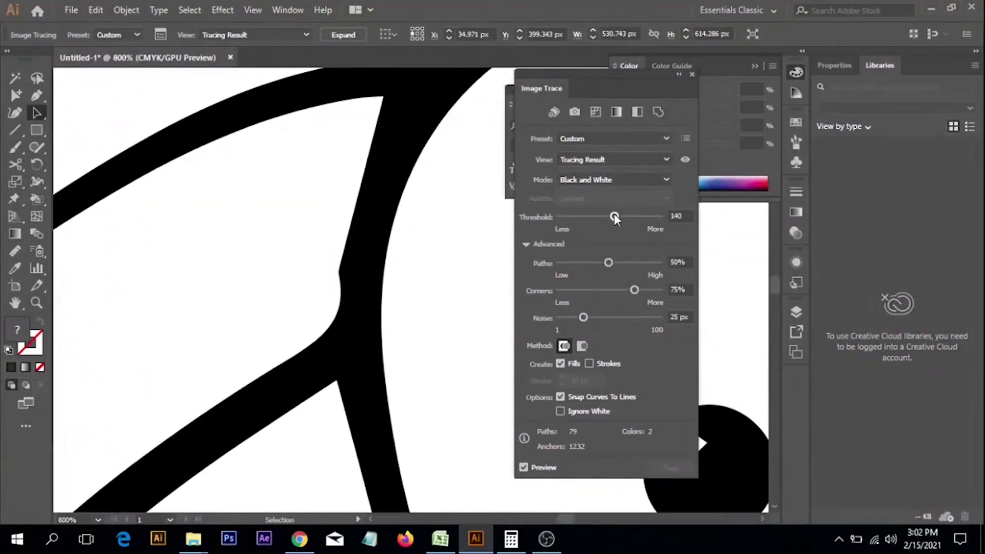
pyautogui.moveTo(614, 216); pyautogui.dragTo(619, 218)
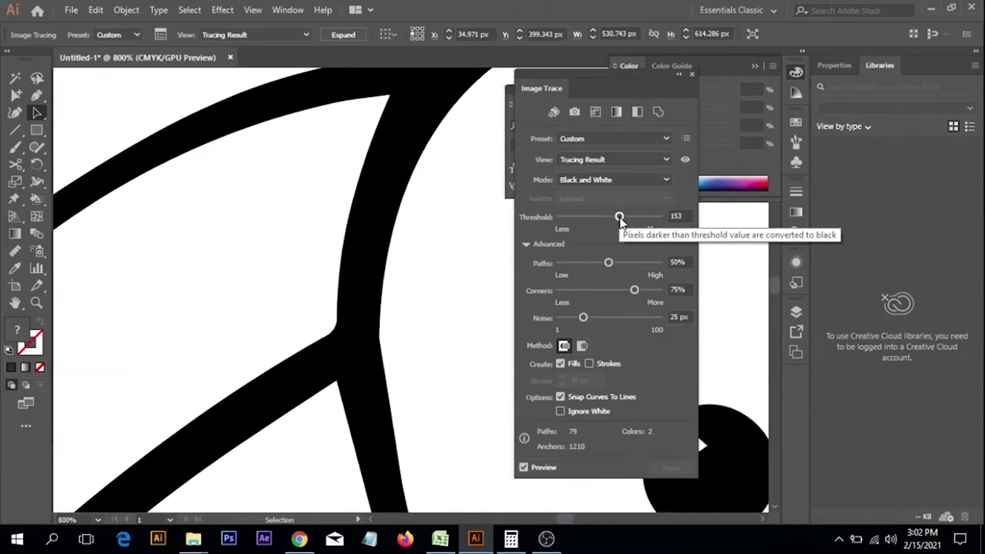
# Examine the retraced pencil's face and body at close range and as a whole.
pyautogui.keyDown('ctrl'); pyautogui.keyDown('alt'); pyautogui.click(405, 290); pyautogui.keyUp('alt'); pyautogui.keyUp('ctrl')
pyautogui.keyDown('ctrl'); pyautogui.keyDown('alt'); pyautogui.click(405, 290); pyautogui.keyUp('alt'); pyautogui.keyUp('ctrl')
pyautogui.keyDown('ctrl'); pyautogui.keyDown('alt'); pyautogui.click(405, 290); pyautogui.keyUp('alt'); pyautogui.keyUp('ctrl')
pyautogui.keyDown('ctrl'); pyautogui.keyDown('alt'); pyautogui.click(404, 290); pyautogui.keyUp('alt'); pyautogui.keyUp('ctrl')
pyautogui.keyDown('ctrl'); pyautogui.keyDown('alt'); pyautogui.click(406, 290); pyautogui.keyUp('alt'); pyautogui.keyUp('ctrl')
pyautogui.keyDown('ctrl'); pyautogui.keyDown('alt'); pyautogui.click(406, 290); pyautogui.keyUp('alt'); pyautogui.keyUp('ctrl')
pyautogui.keyDown('ctrl'); pyautogui.keyDown('alt'); pyautogui.click(406, 290); pyautogui.keyUp('alt'); pyautogui.keyUp('ctrl')
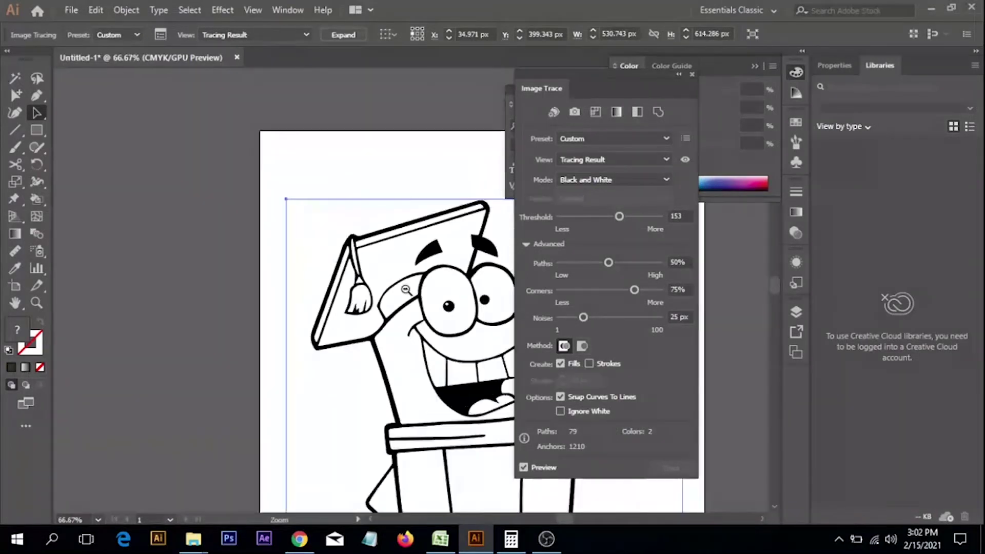
pyautogui.keyDown('ctrl'); pyautogui.keyDown('alt'); pyautogui.click(406, 290); pyautogui.keyUp('alt'); pyautogui.keyUp('ctrl')
pyautogui.keyDown('ctrl'); pyautogui.click(383, 244); pyautogui.keyUp('ctrl')
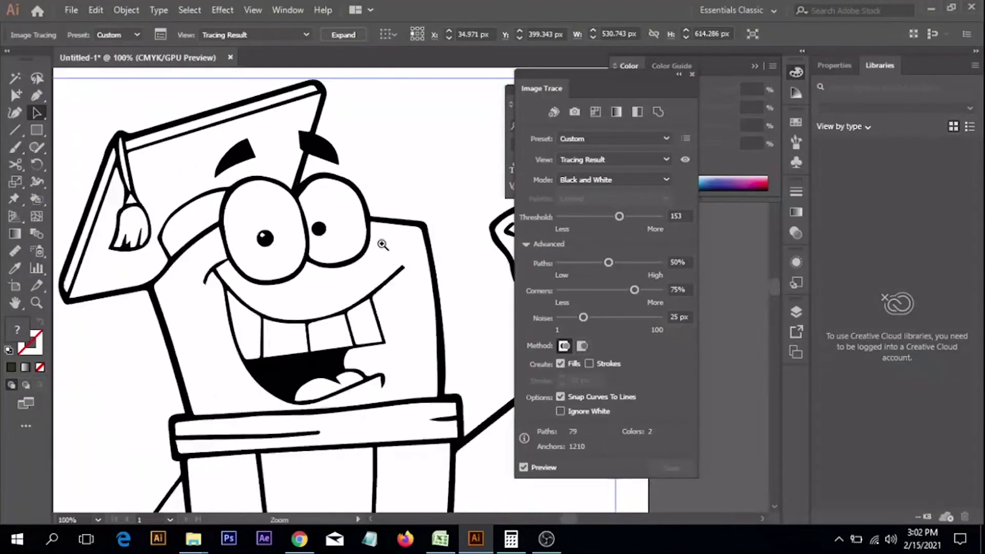
pyautogui.keyDown('ctrl'); pyautogui.click(383, 245); pyautogui.keyUp('ctrl')
pyautogui.keyDown('ctrl'); pyautogui.click(383, 245); pyautogui.keyUp('ctrl')
pyautogui.keyDown('ctrl'); pyautogui.keyDown('alt'); pyautogui.click(439, 331); pyautogui.keyUp('alt'); pyautogui.keyUp('ctrl')
pyautogui.keyDown('ctrl'); pyautogui.keyDown('alt'); pyautogui.click(439, 331); pyautogui.keyUp('alt'); pyautogui.keyUp('ctrl')
pyautogui.keyDown('ctrl'); pyautogui.keyDown('alt'); pyautogui.click(438, 333); pyautogui.keyUp('alt'); pyautogui.keyUp('ctrl')
pyautogui.moveTo(381, 360)
pyautogui.mouseDown()
pyautogui.moveTo(409, 307)
pyautogui.moveTo(400, 268)
pyautogui.moveTo(380, 250)
pyautogui.mouseUp()
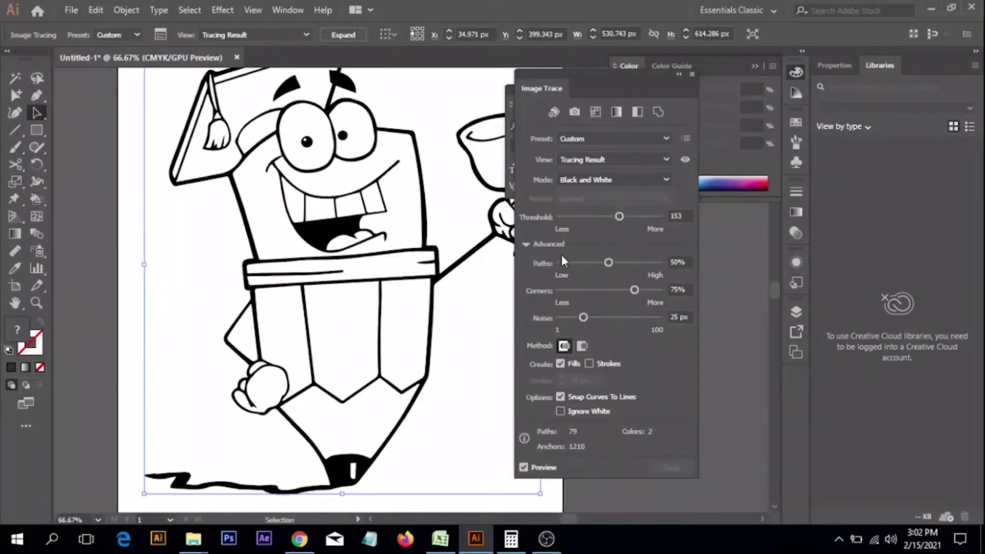
# Try the advanced Paths setting at 100% on the outline beside the pencil's smile.
pyautogui.click(527, 244)
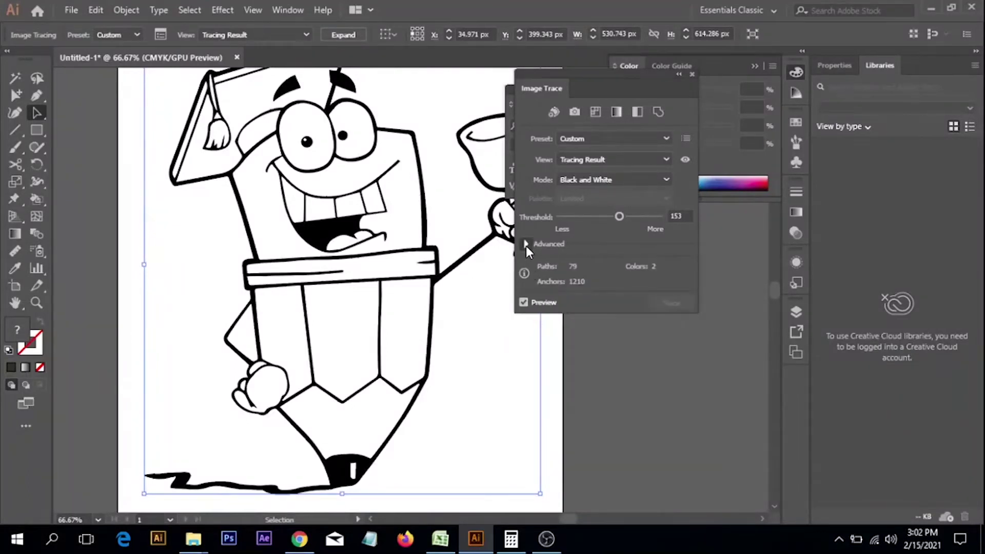
pyautogui.click(525, 244)
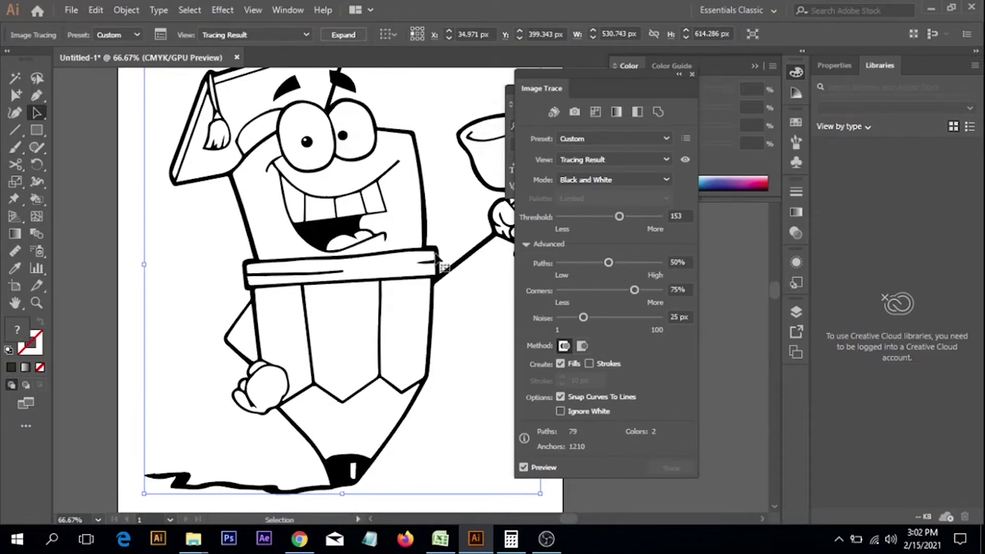
pyautogui.click(418, 237)
pyautogui.click(419, 237)
pyautogui.moveTo(421, 250); pyautogui.dragTo(424, 315)
pyautogui.click(450, 286)
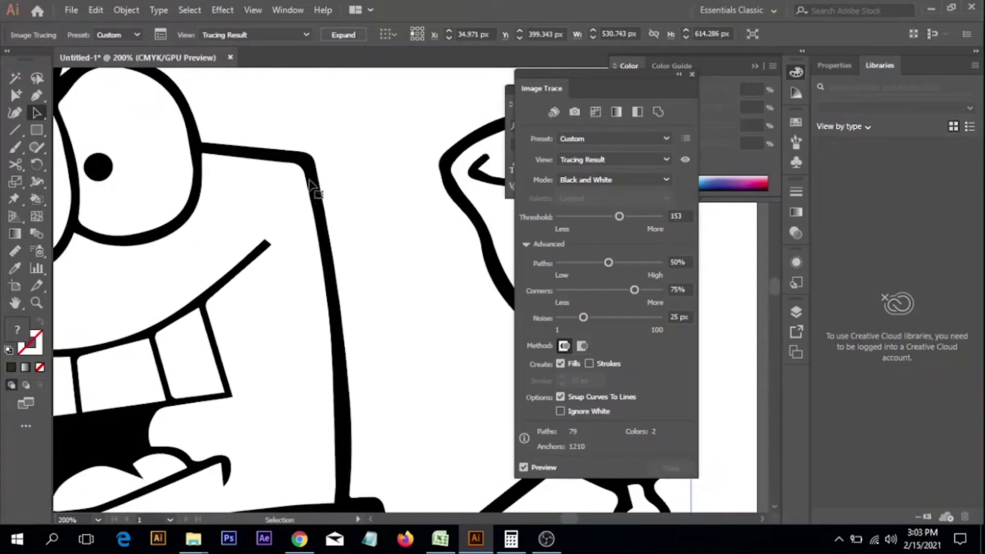
pyautogui.moveTo(609, 262); pyautogui.dragTo(642, 263)
pyautogui.hotkey('ctrl', 'space')
pyautogui.keyDown('ctrl'); pyautogui.click(348, 301); pyautogui.keyUp('ctrl')
pyautogui.keyDown('ctrl'); pyautogui.click(348, 301); pyautogui.keyUp('ctrl')
pyautogui.moveTo(652, 263); pyautogui.dragTo(702, 263)
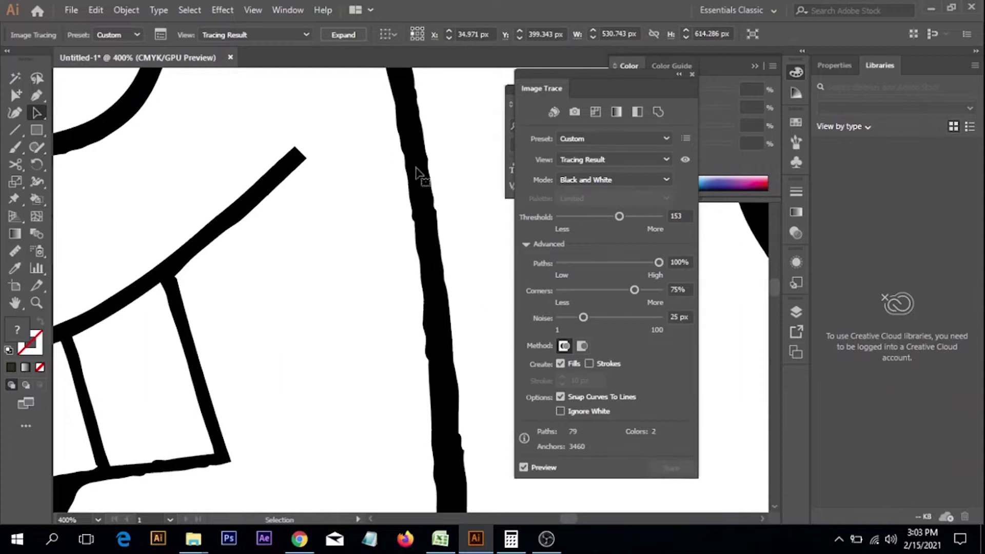
# Reduce the Paths setting to 66% and check the eyes and smile lines.
pyautogui.moveTo(437, 179); pyautogui.dragTo(692, 194)
pyautogui.moveTo(650, 263); pyautogui.dragTo(639, 265)
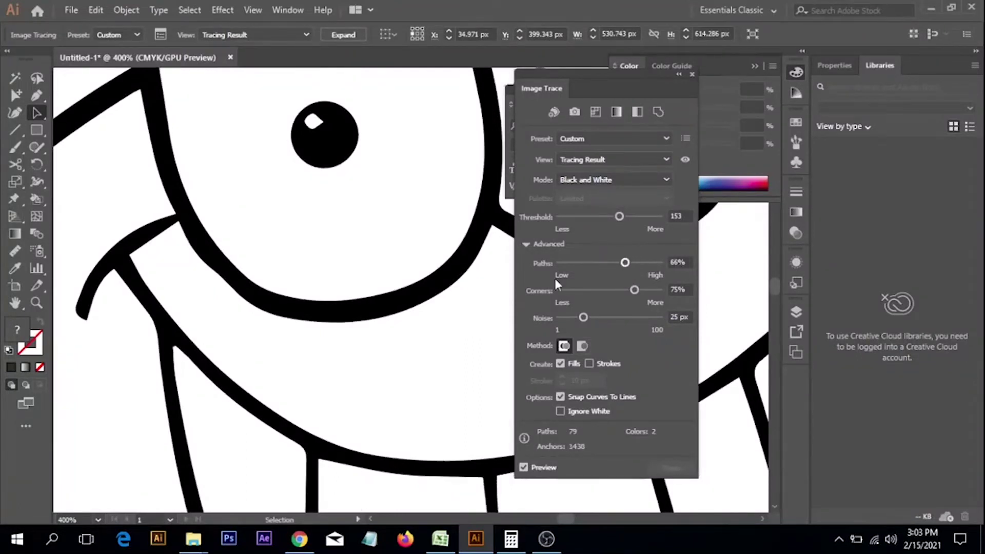
pyautogui.moveTo(494, 299); pyautogui.dragTo(270, 318)
pyautogui.keyDown('ctrl'); pyautogui.keyDown('alt'); pyautogui.click(503, 256); pyautogui.keyUp('alt'); pyautogui.keyUp('ctrl')
pyautogui.keyDown('ctrl'); pyautogui.keyDown('alt'); pyautogui.click(502, 256); pyautogui.keyUp('alt'); pyautogui.keyUp('ctrl')
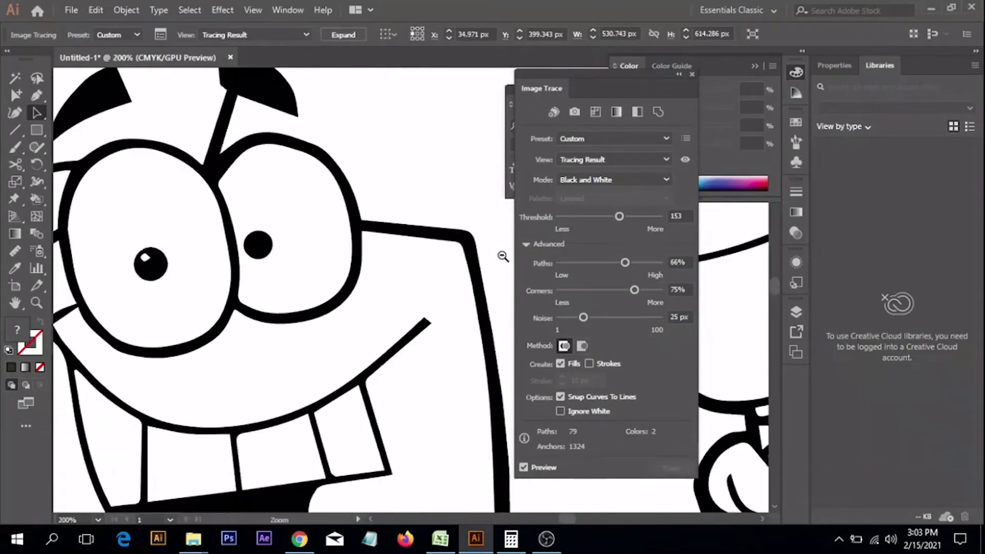
pyautogui.keyDown('ctrl'); pyautogui.keyDown('alt'); pyautogui.click(502, 257); pyautogui.keyUp('alt'); pyautogui.keyUp('ctrl')
pyautogui.keyDown('ctrl'); pyautogui.keyDown('alt'); pyautogui.click(502, 257); pyautogui.keyUp('alt'); pyautogui.keyUp('ctrl')
pyautogui.moveTo(478, 312); pyautogui.dragTo(487, 302)
# Try the lowest Paths setting, 1%, on the pencil trace.
pyautogui.moveTo(627, 263); pyautogui.dragTo(410, 301)
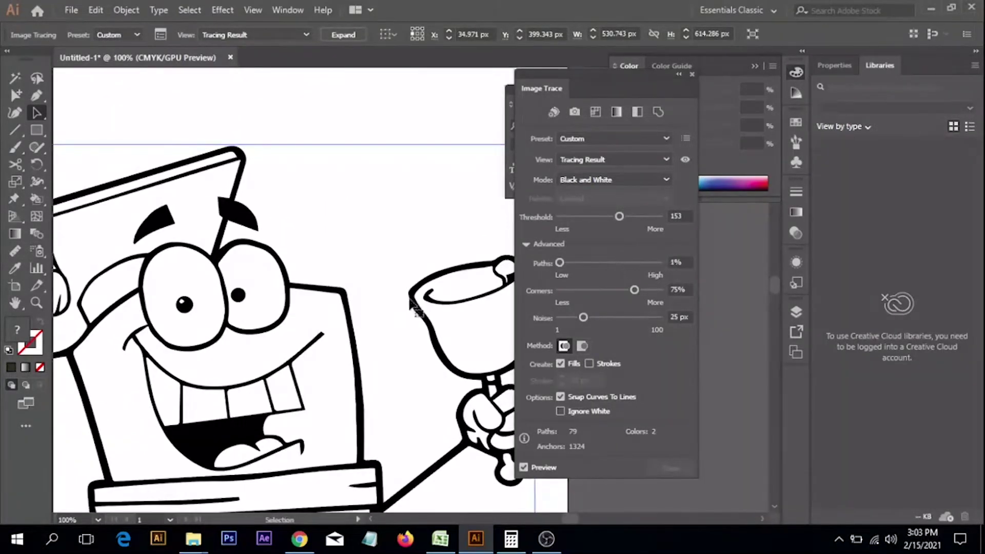
pyautogui.moveTo(311, 426)
pyautogui.mouseDown()
pyautogui.moveTo(348, 345)
pyautogui.moveTo(398, 292)
pyautogui.mouseUp()
pyautogui.keyDown('alt'); pyautogui.click(398, 292); pyautogui.keyUp('alt')
# Raise the Paths setting to 75% and on to 81%.
pyautogui.click(626, 261)
pyautogui.click(634, 262)
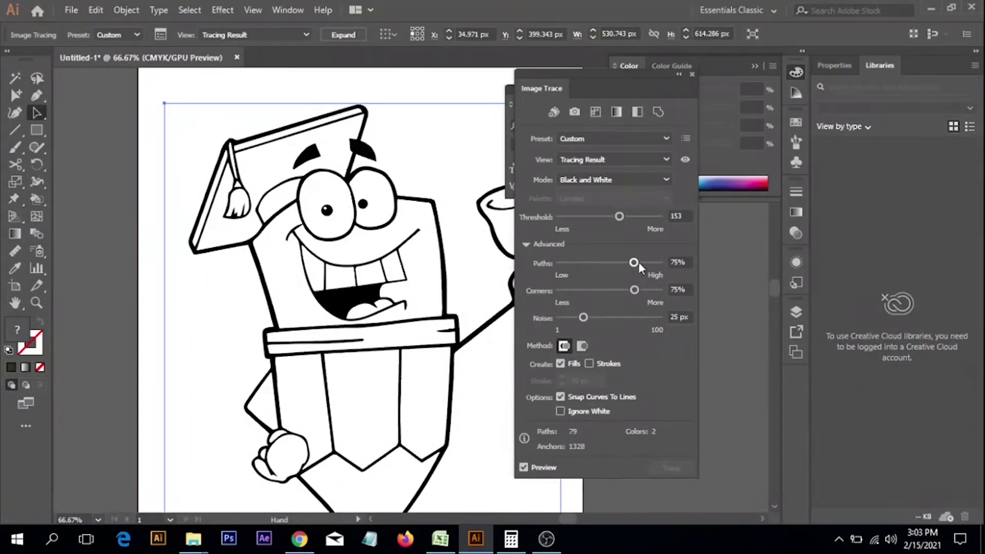
pyautogui.click(640, 262)
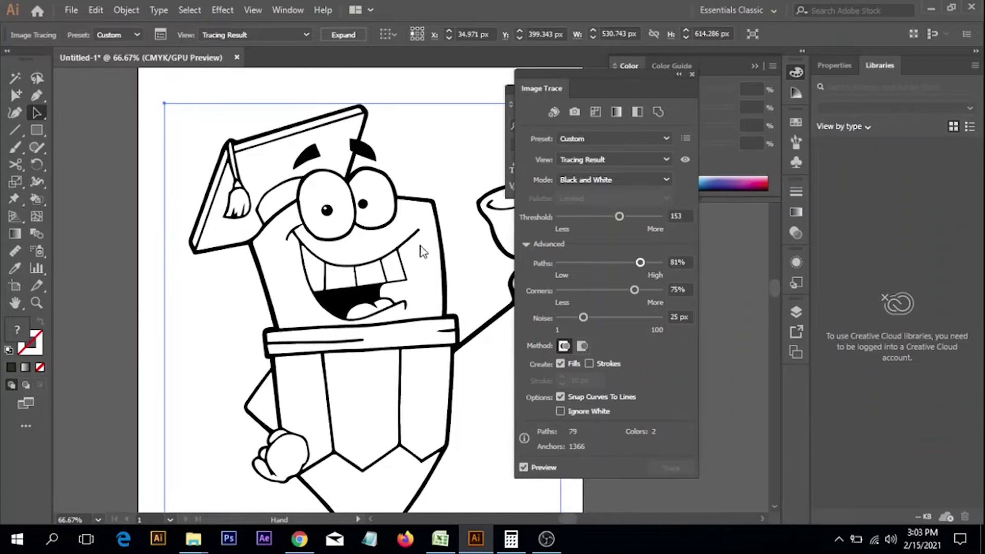
# Inspect the retraced outlines around the pencil's eye up close and the overall figure.
pyautogui.keyDown('ctrl'); pyautogui.click(411, 227); pyautogui.keyUp('ctrl')
pyautogui.keyDown('ctrl'); pyautogui.click(410, 231); pyautogui.keyUp('ctrl')
pyautogui.keyDown('ctrl'); pyautogui.click(409, 235); pyautogui.keyUp('ctrl')
pyautogui.keyDown('ctrl'); pyautogui.click(411, 253); pyautogui.keyUp('ctrl')
pyautogui.keyDown('ctrl'); pyautogui.click(420, 287); pyautogui.keyUp('ctrl')
pyautogui.moveTo(430, 500); pyautogui.dragTo(445, 212)
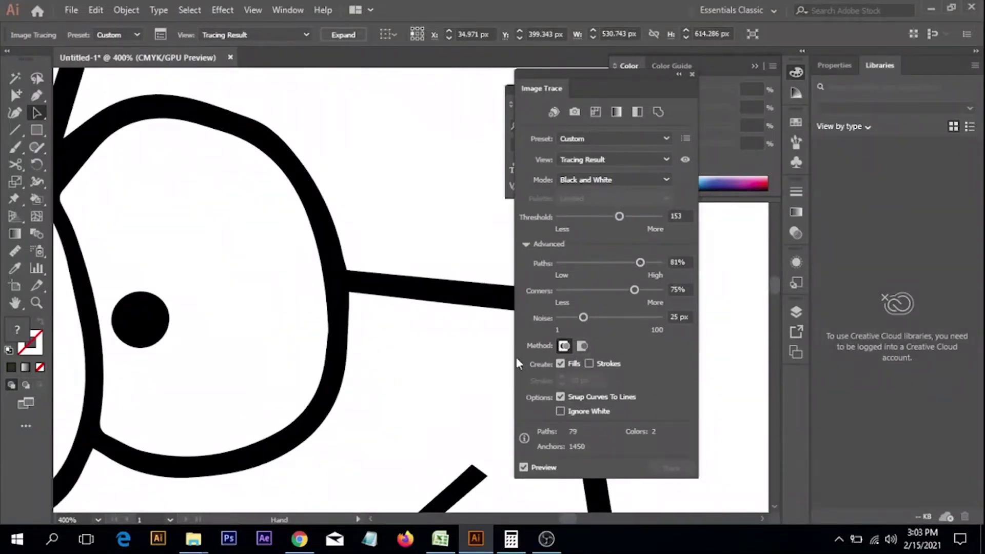
pyautogui.moveTo(477, 333); pyautogui.dragTo(440, 280)
pyautogui.keyDown('ctrl'); pyautogui.keyDown('alt'); pyautogui.click(437, 288); pyautogui.keyUp('alt'); pyautogui.keyUp('ctrl')
pyautogui.keyDown('ctrl'); pyautogui.keyDown('alt'); pyautogui.click(437, 287); pyautogui.keyUp('alt'); pyautogui.keyUp('ctrl')
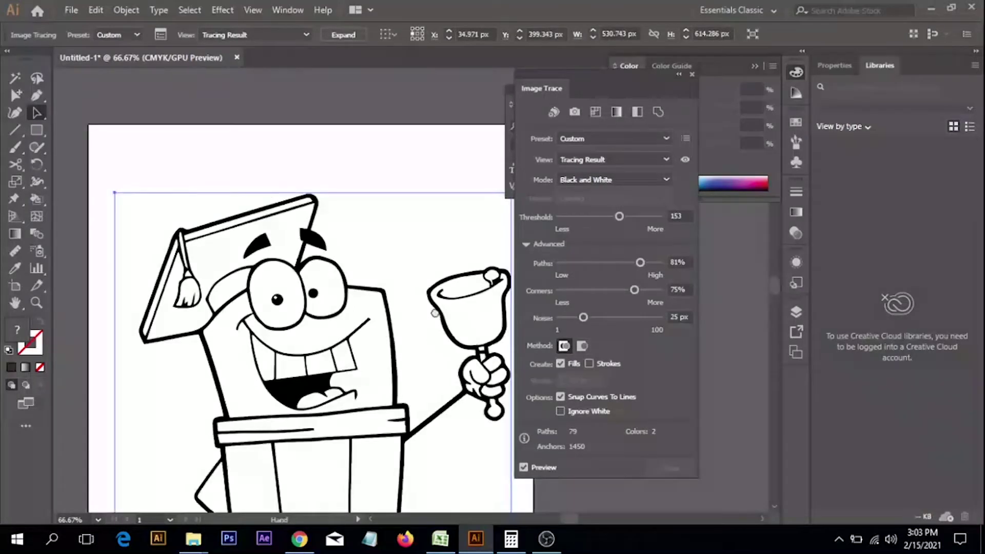
pyautogui.keyDown('ctrl'); pyautogui.keyDown('alt'); pyautogui.click(437, 288); pyautogui.keyUp('alt'); pyautogui.keyUp('ctrl')
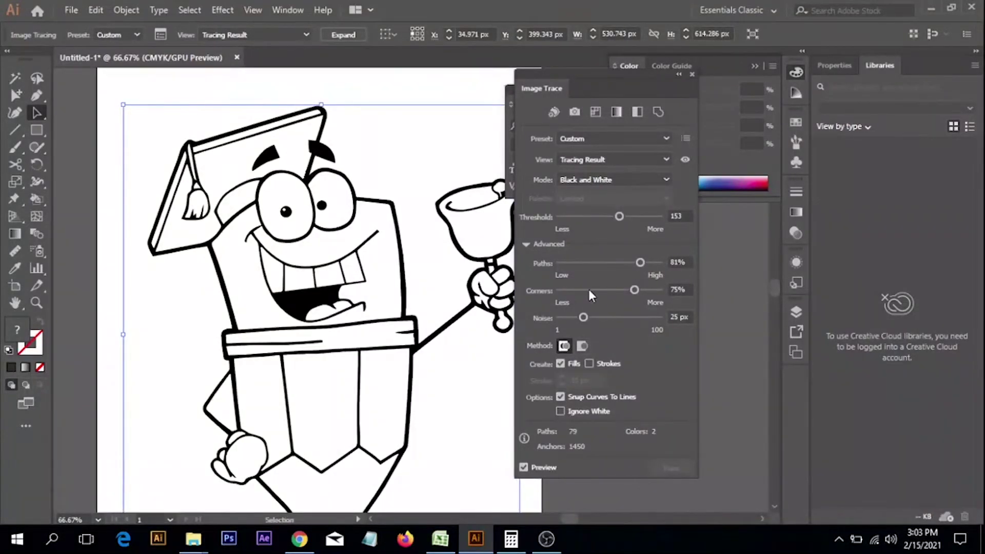
# Try a Corners value of 80% on the pencil trace and settle on 60%.
pyautogui.keyDown('ctrl'); pyautogui.click(396, 242); pyautogui.keyUp('ctrl')
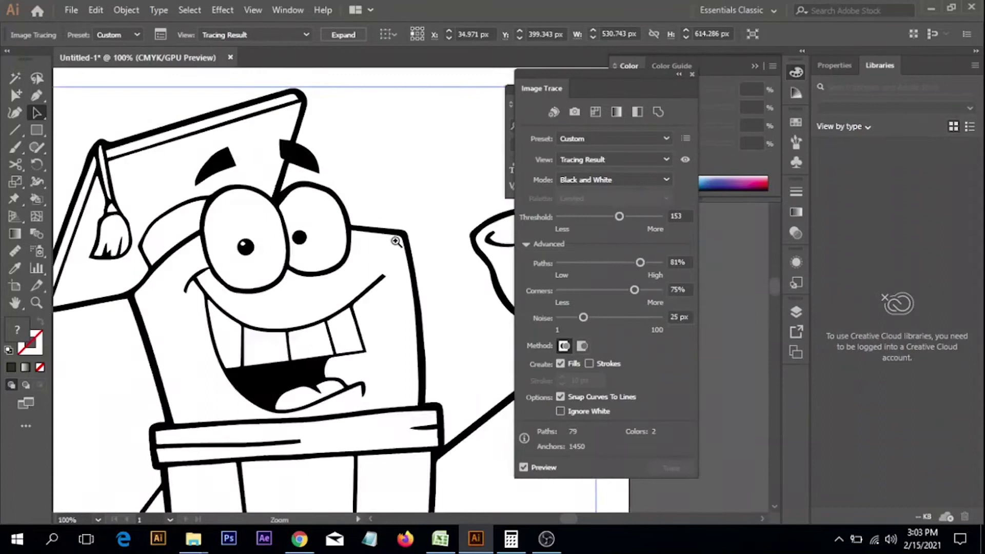
pyautogui.keyDown('ctrl'); pyautogui.click(395, 241); pyautogui.keyUp('ctrl')
pyautogui.keyDown('ctrl'); pyautogui.click(395, 247); pyautogui.keyUp('ctrl')
pyautogui.keyDown('ctrl'); pyautogui.click(397, 262); pyautogui.keyUp('ctrl')
pyautogui.moveTo(411, 326); pyautogui.dragTo(376, 242)
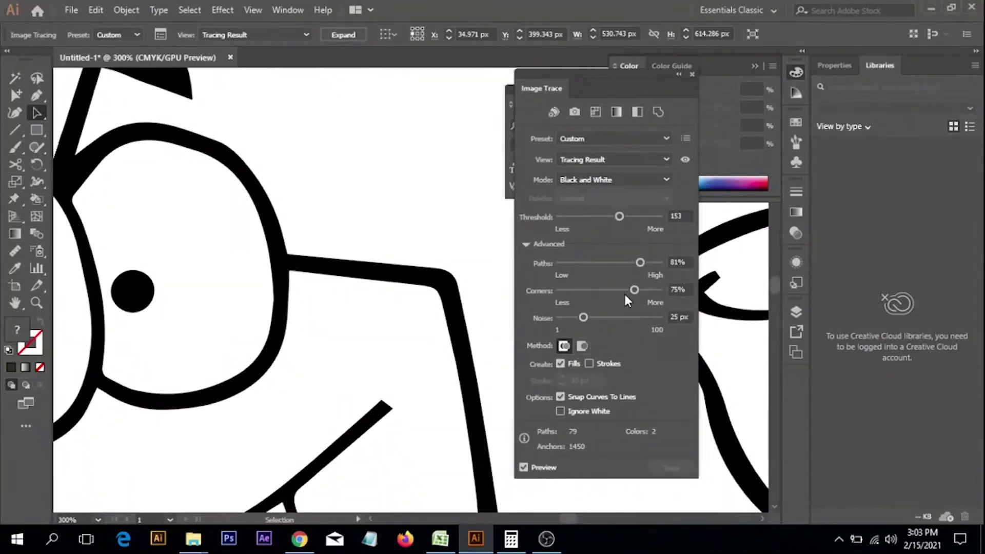
pyautogui.moveTo(632, 292); pyautogui.dragTo(696, 291)
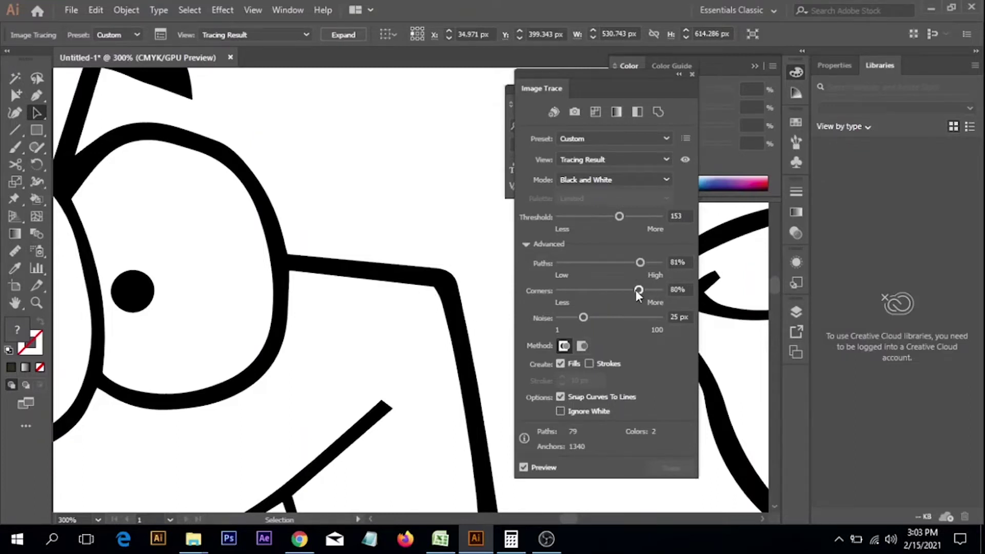
pyautogui.moveTo(638, 292); pyautogui.dragTo(619, 291)
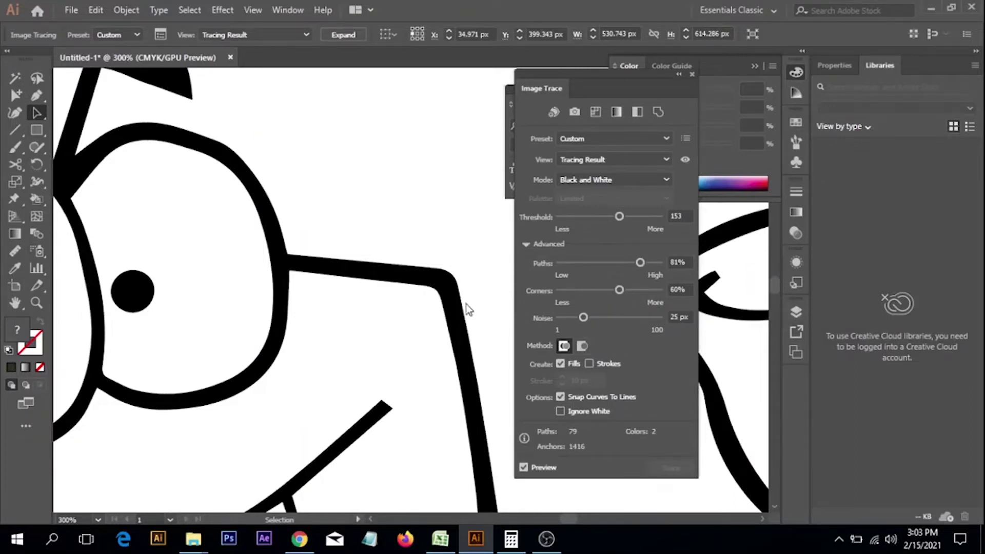
# Examine the pencil's face and the side outline beside its mouth for smoothness of curves and corners.
pyautogui.keyDown('ctrl'); pyautogui.keyDown('alt'); pyautogui.click(454, 346); pyautogui.keyUp('alt'); pyautogui.keyUp('ctrl')
pyautogui.keyDown('ctrl'); pyautogui.keyDown('alt'); pyautogui.click(452, 342); pyautogui.keyUp('alt'); pyautogui.keyUp('ctrl')
pyautogui.keyDown('ctrl'); pyautogui.keyDown('alt'); pyautogui.click(452, 343); pyautogui.keyUp('alt'); pyautogui.keyUp('ctrl')
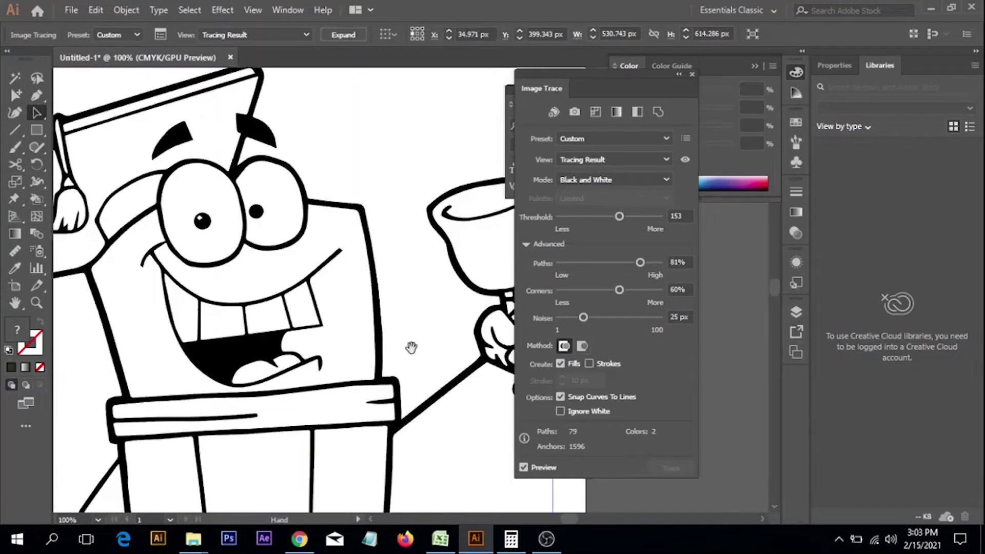
pyautogui.moveTo(411, 348); pyautogui.dragTo(487, 309)
pyautogui.moveTo(353, 316); pyautogui.dragTo(366, 319)
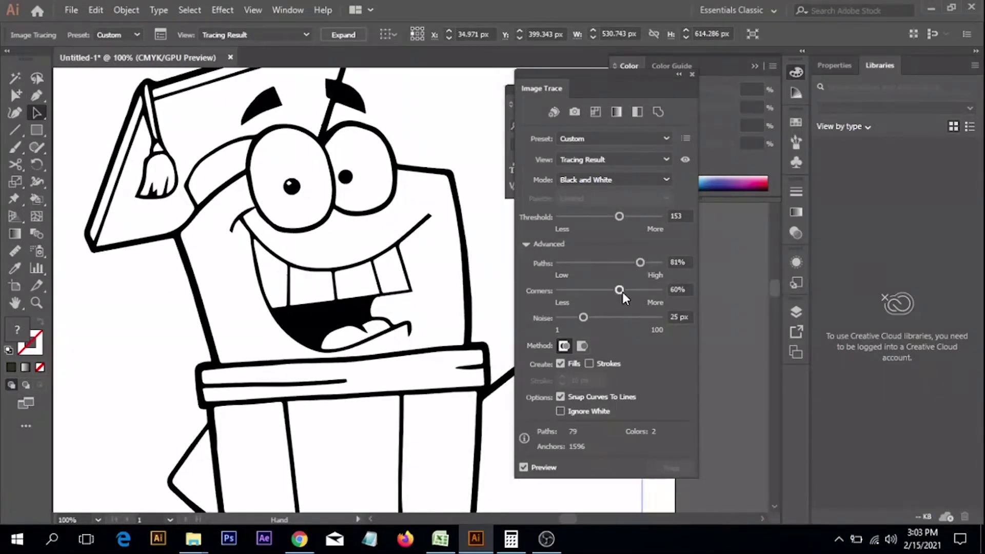
pyautogui.keyDown('ctrl'); pyautogui.click(450, 280); pyautogui.keyUp('ctrl')
pyautogui.keyDown('ctrl'); pyautogui.click(450, 280); pyautogui.keyUp('ctrl')
pyautogui.keyDown('ctrl'); pyautogui.click(450, 281); pyautogui.keyUp('ctrl')
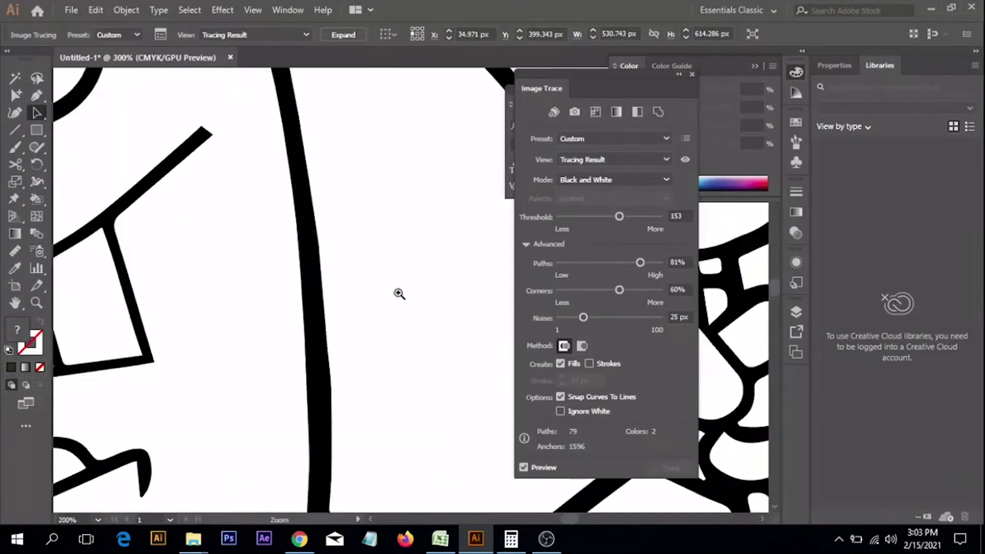
pyautogui.keyDown('ctrl'); pyautogui.click(323, 290); pyautogui.keyUp('ctrl')
pyautogui.click(324, 291)
# Try the maximum Noise value, 100 px, and check the pencil's eyes and teeth.
pyautogui.moveTo(585, 317); pyautogui.dragTo(711, 323)
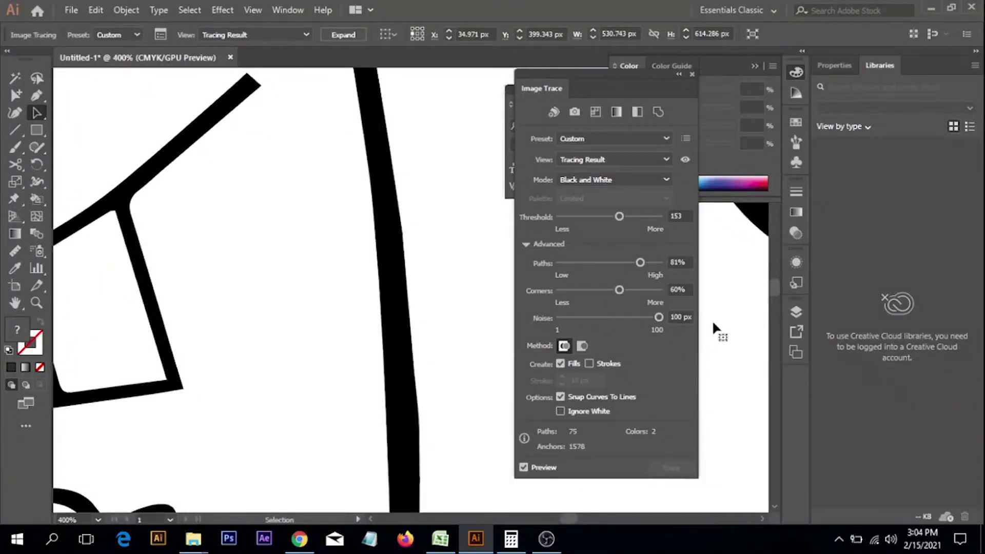
pyautogui.moveTo(247, 200); pyautogui.dragTo(379, 379)
pyautogui.keyDown('ctrl'); pyautogui.keyDown('alt'); pyautogui.click(394, 269); pyautogui.keyUp('alt'); pyautogui.keyUp('ctrl')
pyautogui.keyDown('ctrl'); pyautogui.keyDown('alt'); pyautogui.click(394, 269); pyautogui.keyUp('alt'); pyautogui.keyUp('ctrl')
pyautogui.keyDown('ctrl'); pyautogui.keyDown('alt'); pyautogui.click(394, 268); pyautogui.keyUp('alt'); pyautogui.keyUp('ctrl')
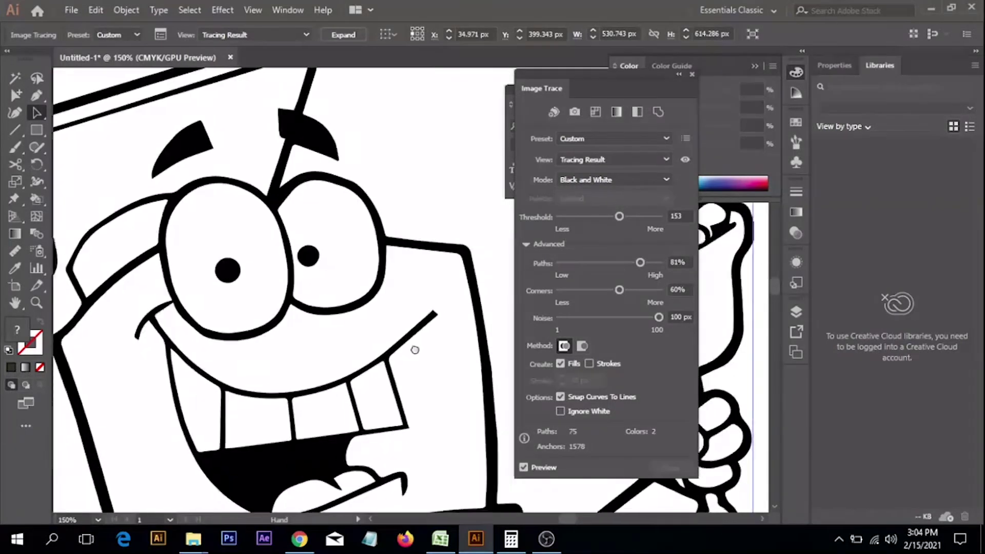
pyautogui.moveTo(302, 418); pyautogui.dragTo(352, 329)
# Lower the Noise value to 46 px and check the lines where the teeth meet the smile.
pyautogui.moveTo(658, 317); pyautogui.dragTo(607, 318)
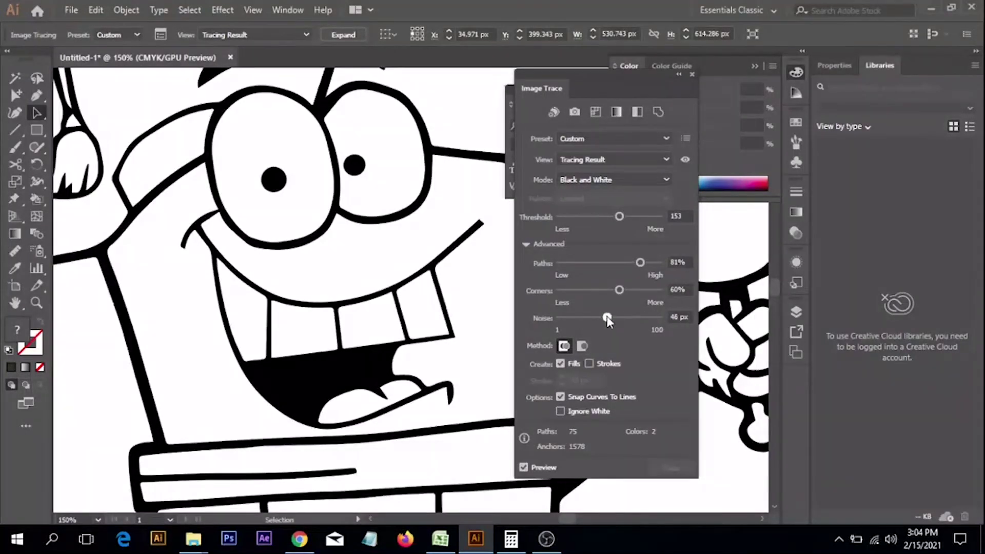
pyautogui.moveTo(408, 335); pyautogui.dragTo(367, 292)
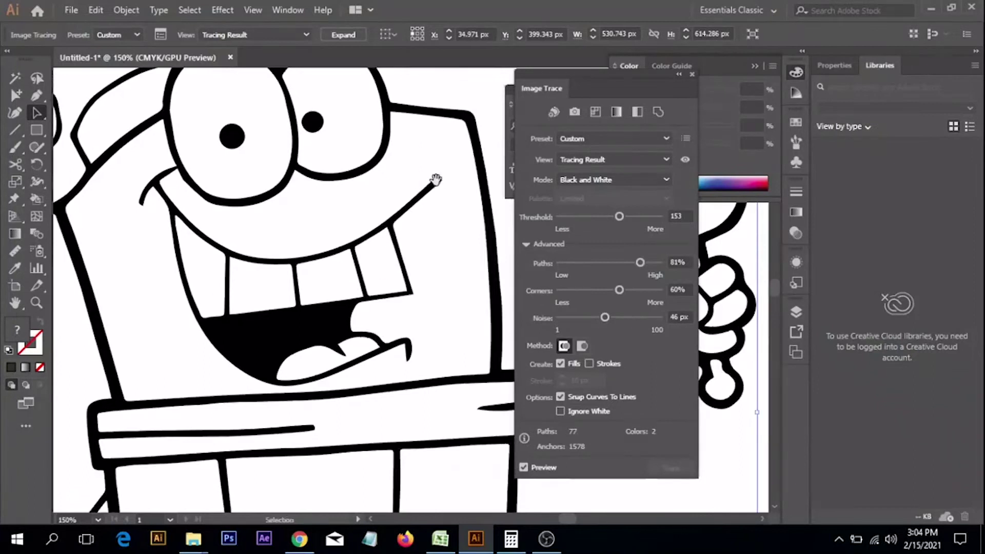
pyautogui.keyDown('ctrl'); pyautogui.click(431, 231); pyautogui.keyUp('ctrl')
pyautogui.scroll(3, 408, 252)
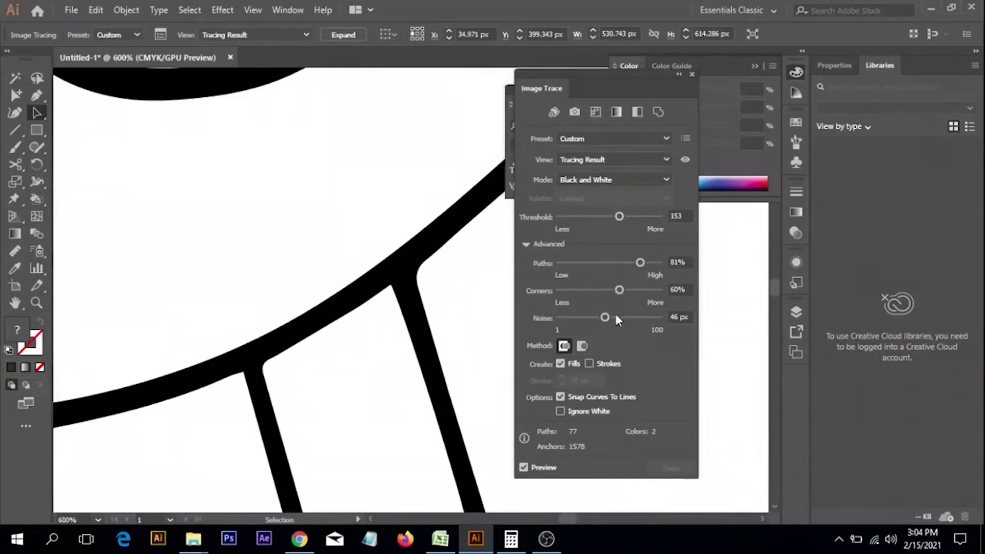
# Try Noise values of 61 px and 39 px on the pencil trace and settle on 1 px.
pyautogui.moveTo(641, 320); pyautogui.dragTo(644, 320)
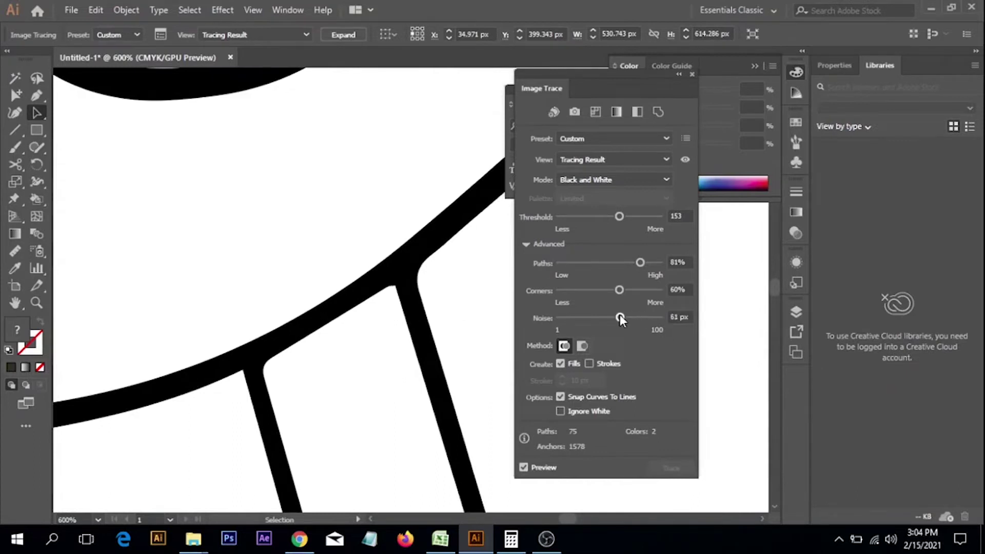
pyautogui.click(597, 316)
pyautogui.moveTo(598, 317); pyautogui.dragTo(560, 317)
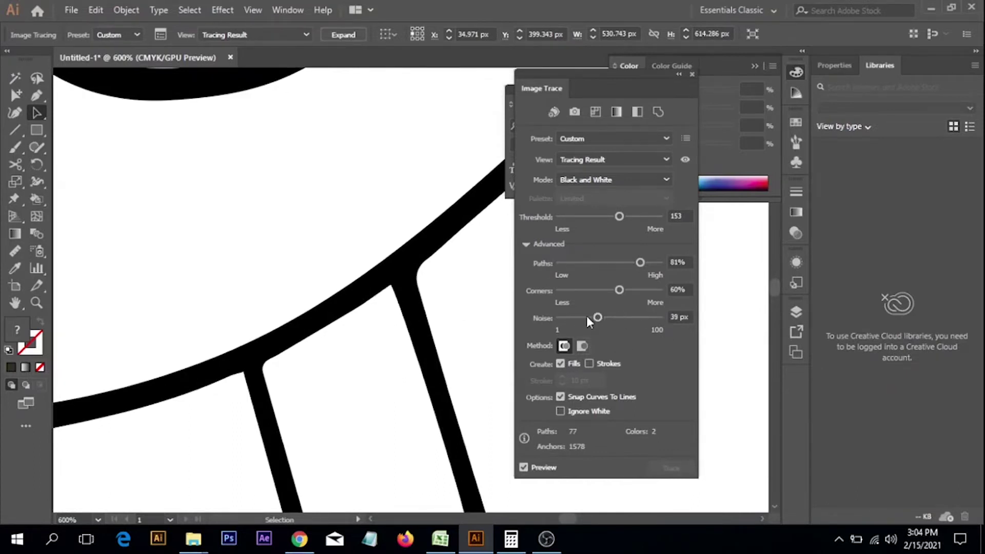
pyautogui.keyDown('ctrl'); pyautogui.keyDown('alt'); pyautogui.click(445, 303); pyautogui.keyUp('alt'); pyautogui.keyUp('ctrl')
pyautogui.keyDown('ctrl'); pyautogui.keyDown('alt'); pyautogui.click(445, 303); pyautogui.keyUp('alt'); pyautogui.keyUp('ctrl')
pyautogui.keyDown('ctrl'); pyautogui.keyDown('alt'); pyautogui.click(444, 303); pyautogui.keyUp('alt'); pyautogui.keyUp('ctrl')
pyautogui.keyDown('ctrl'); pyautogui.keyDown('alt'); pyautogui.click(442, 301); pyautogui.keyUp('alt'); pyautogui.keyUp('ctrl')
pyautogui.keyDown('ctrl'); pyautogui.keyDown('alt'); pyautogui.click(436, 302); pyautogui.keyUp('alt'); pyautogui.keyUp('ctrl')
pyautogui.keyDown('ctrl'); pyautogui.keyDown('alt'); pyautogui.click(434, 305); pyautogui.keyUp('alt'); pyautogui.keyUp('ctrl')
pyautogui.keyDown('ctrl'); pyautogui.keyDown('alt'); pyautogui.click(434, 305); pyautogui.keyUp('alt'); pyautogui.keyUp('ctrl')
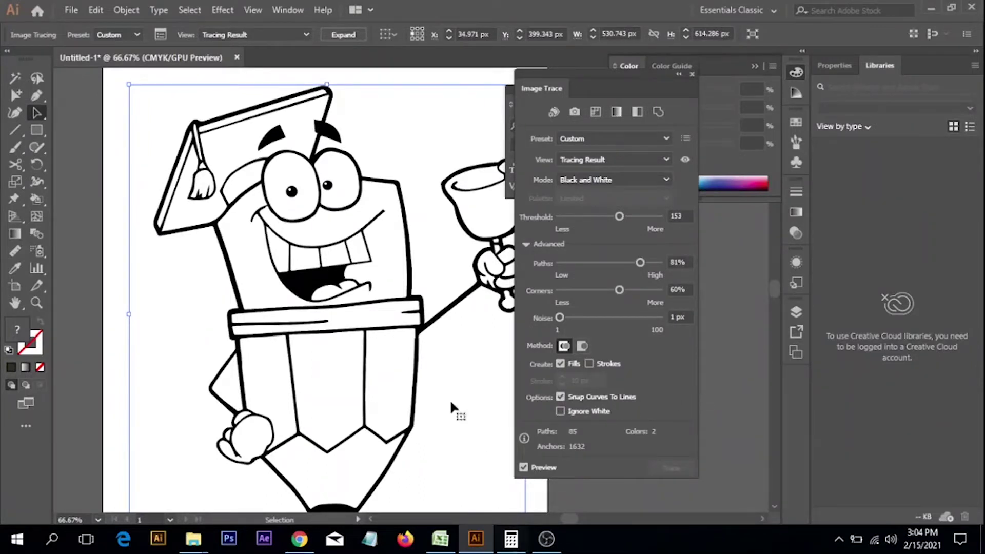
# Move the traced pencil off the artboard to about X -671 px and turn on Ignore White for the trace.
pyautogui.hotkey('ctrl', '-')
pyautogui.hotkey('ctrl', '-')
pyautogui.moveTo(367, 302)
pyautogui.mouseDown()
pyautogui.moveTo(451, 320)
pyautogui.moveTo(222, 314)
pyautogui.moveTo(371, 313)
pyautogui.moveTo(318, 313)
pyautogui.mouseUp()
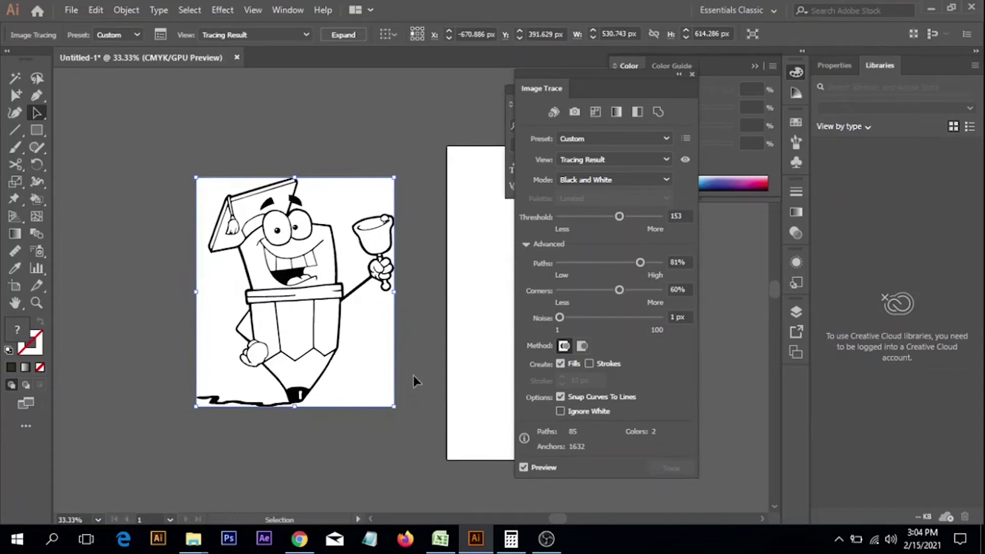
pyautogui.click(584, 413)
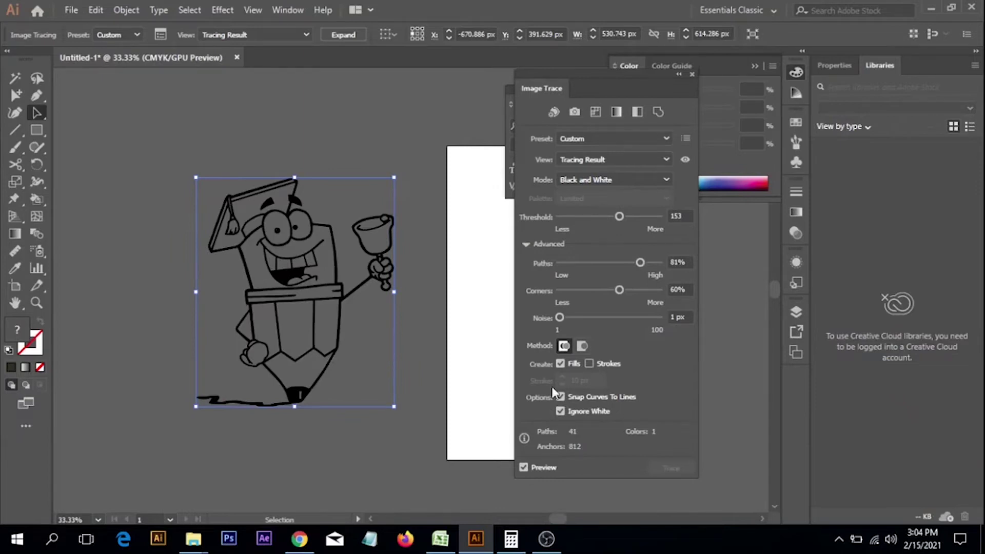
# Move the traced pencil back onto the artboard at about X 43 px and close the Image Trace settings.
pyautogui.moveTo(341, 321)
pyautogui.mouseDown()
pyautogui.moveTo(257, 354)
pyautogui.moveTo(398, 317)
pyautogui.moveTo(172, 328)
pyautogui.moveTo(312, 332)
pyautogui.mouseUp()
pyautogui.scroll(1, 311, 332)
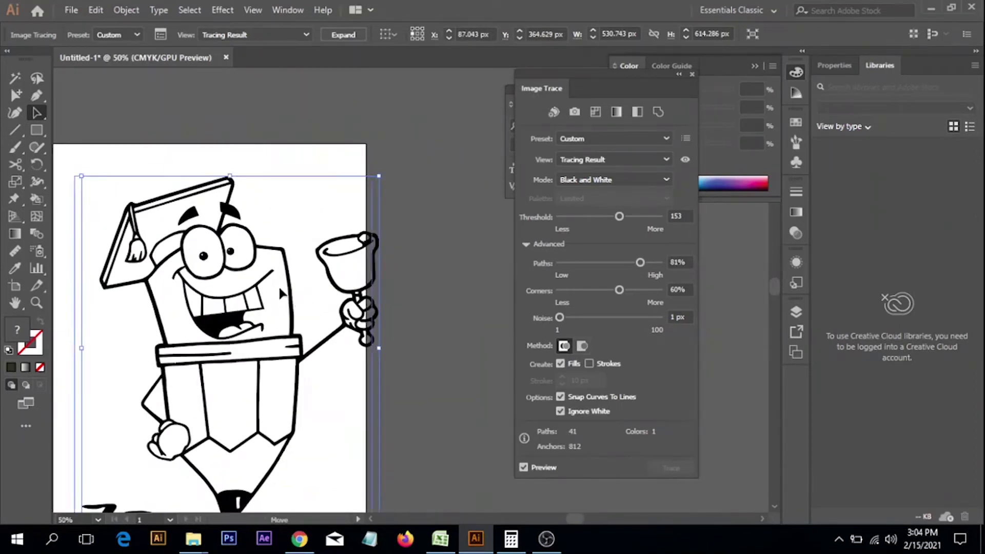
pyautogui.moveTo(296, 290); pyautogui.dragTo(271, 291)
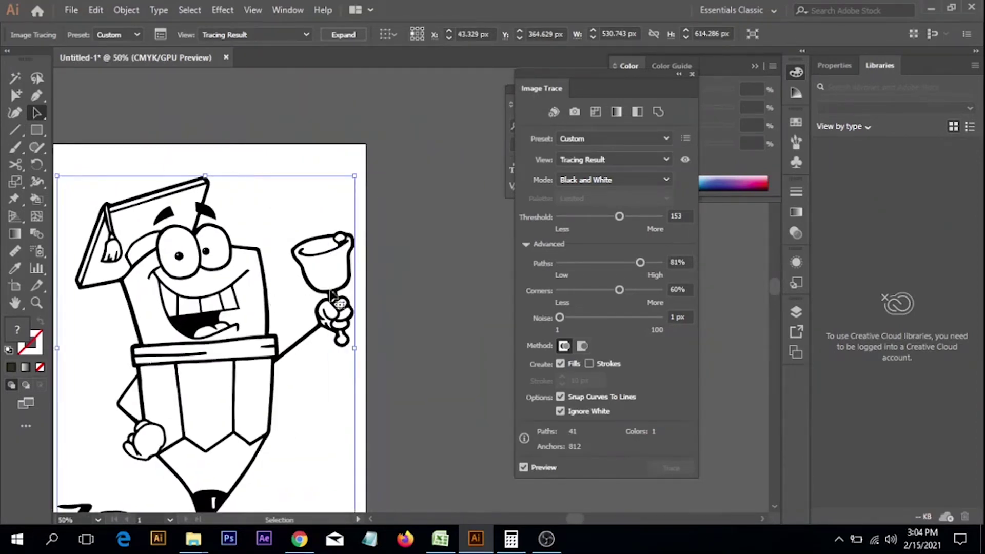
pyautogui.click(691, 74)
pyautogui.moveTo(299, 343); pyautogui.dragTo(390, 334)
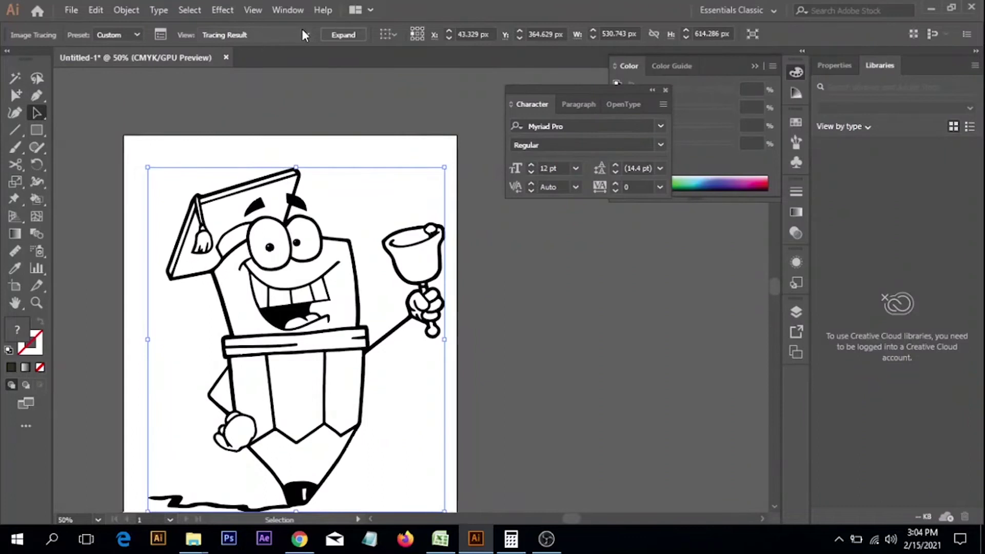
# Expand the pencil tracing into editable vector paths.
pyautogui.click(355, 32)
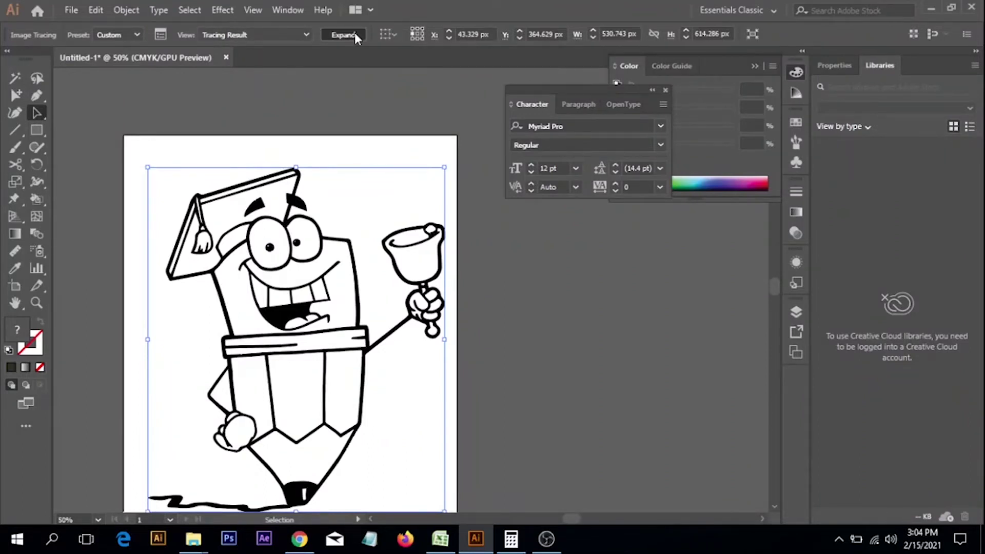
pyautogui.press('space')
pyautogui.moveTo(408, 390); pyautogui.dragTo(411, 366)
pyautogui.hotkey('ctrl', 'h')
pyautogui.hotkey('ctrl', 'h')
# Try enlarging the expanded pencil far beyond the artboard to check its line quality, and undo the scaling.
pyautogui.hotkey('ctrl', '-')
pyautogui.hotkey('ctrl', '-')
pyautogui.hotkey('ctrl', '-')
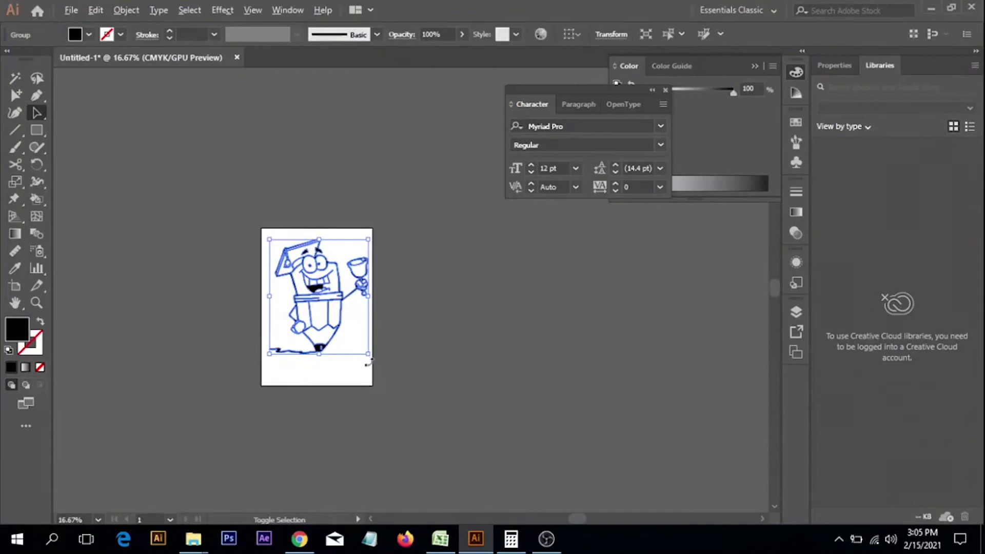
pyautogui.moveTo(368, 354); pyautogui.dragTo(543, 538)
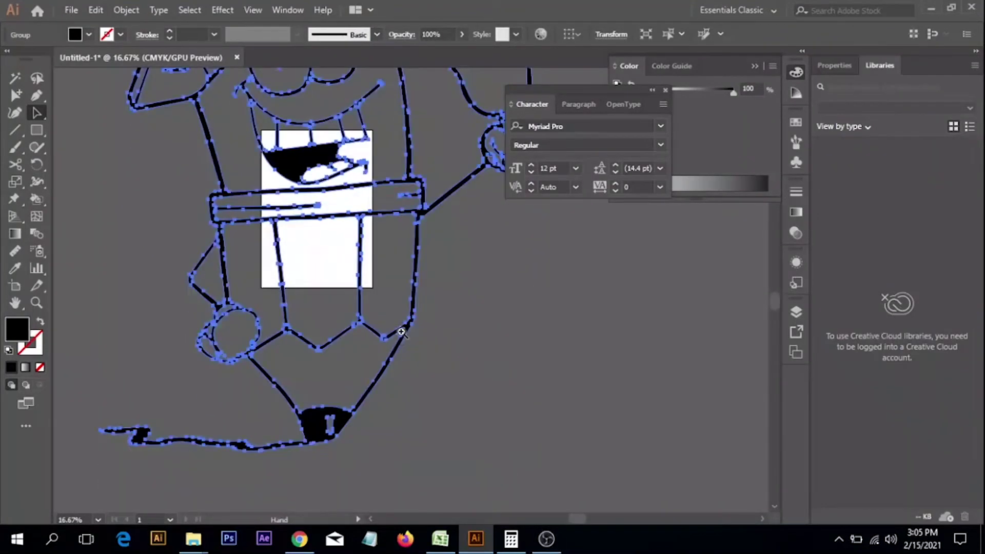
pyautogui.hotkey('ctrl', 'space')
pyautogui.keyDown('ctrl'); pyautogui.click(404, 323); pyautogui.keyUp('ctrl')
pyautogui.moveTo(405, 323)
pyautogui.mouseDown()
pyautogui.moveTo(392, 294)
pyautogui.moveTo(405, 290)
pyautogui.mouseUp()
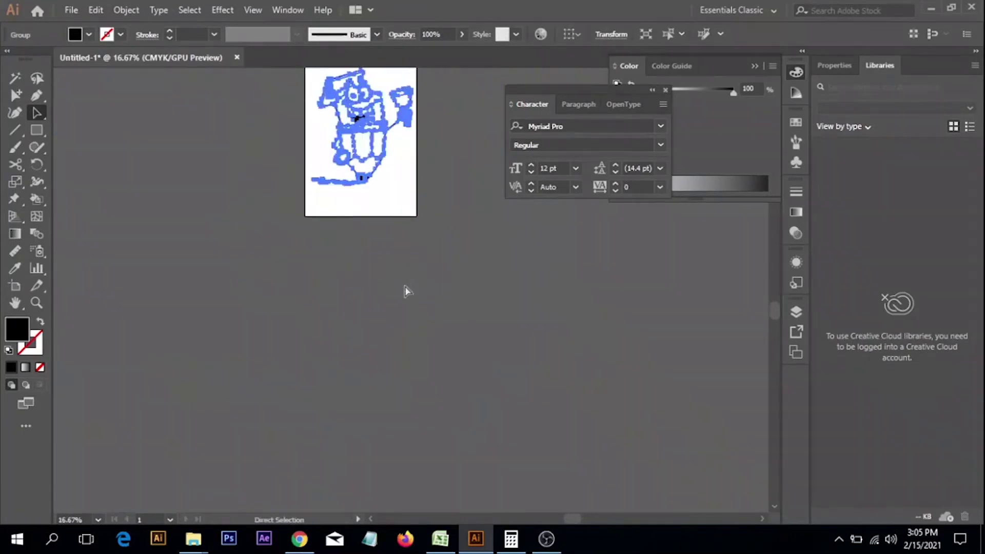
pyautogui.scroll(2, 410, 307)
pyautogui.moveTo(404, 184); pyautogui.dragTo(419, 347)
pyautogui.moveTo(439, 437); pyautogui.dragTo(388, 375)
pyautogui.click(457, 355)
pyautogui.hotkey('ctrl', 'z')
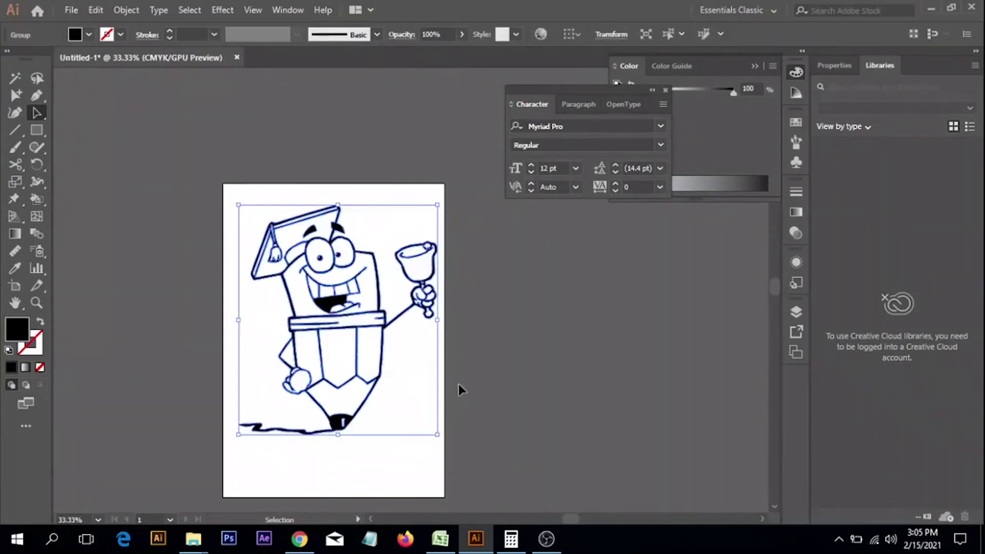
# Try ungrouping the expanded pencil artwork.
pyautogui.moveTo(467, 368); pyautogui.dragTo(459, 334)
pyautogui.click(460, 334)
pyautogui.moveTo(347, 353); pyautogui.dragTo(384, 374)
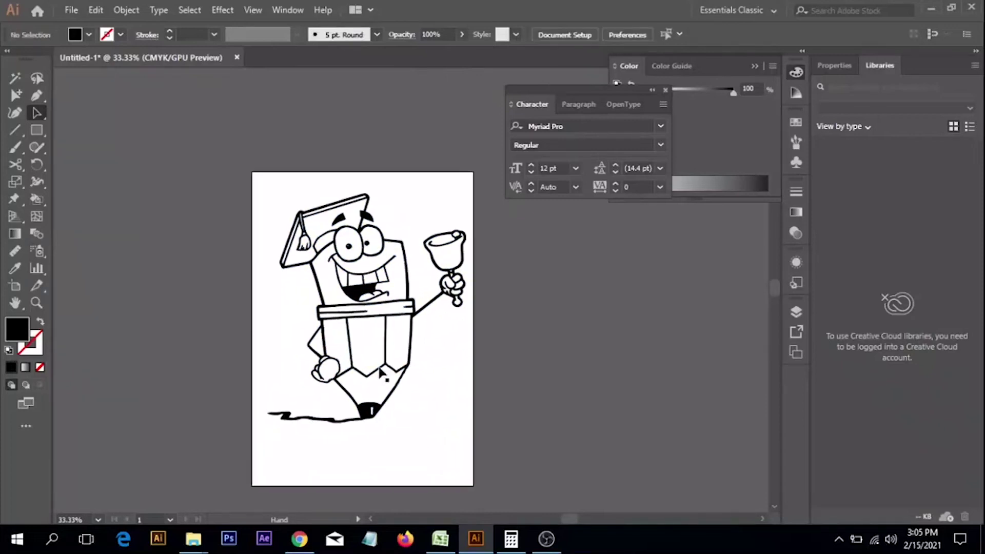
pyautogui.click(375, 307)
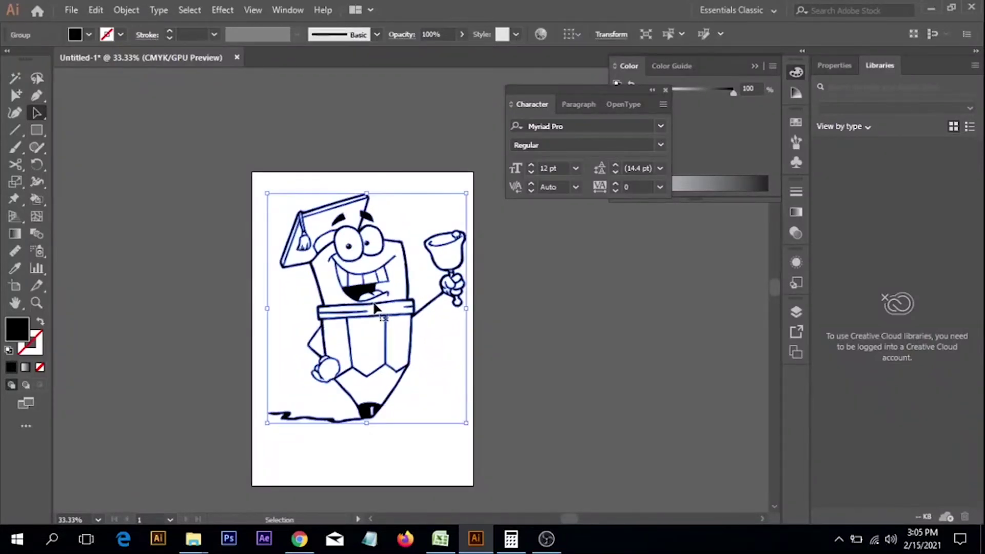
pyautogui.rightClick(374, 308)
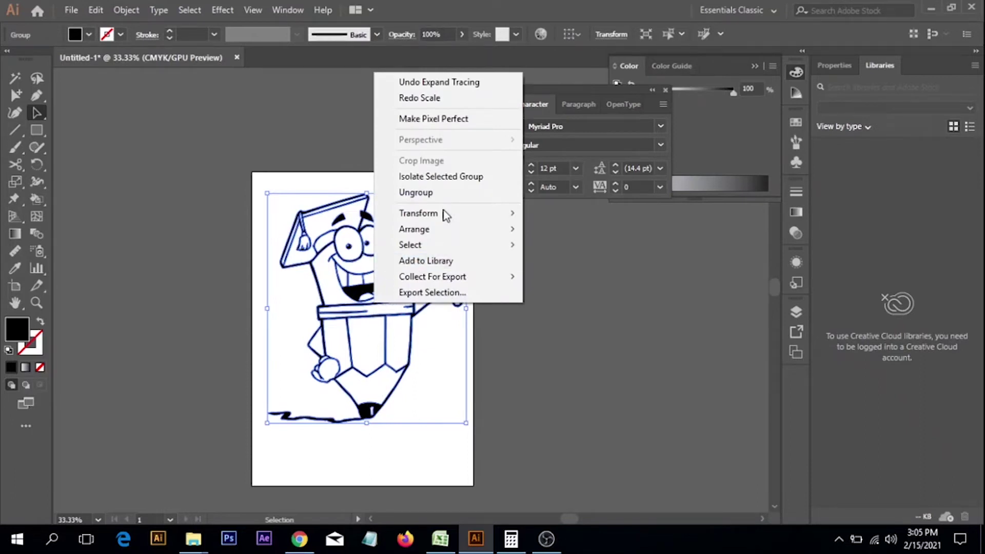
pyautogui.click(445, 193)
pyautogui.click(473, 345)
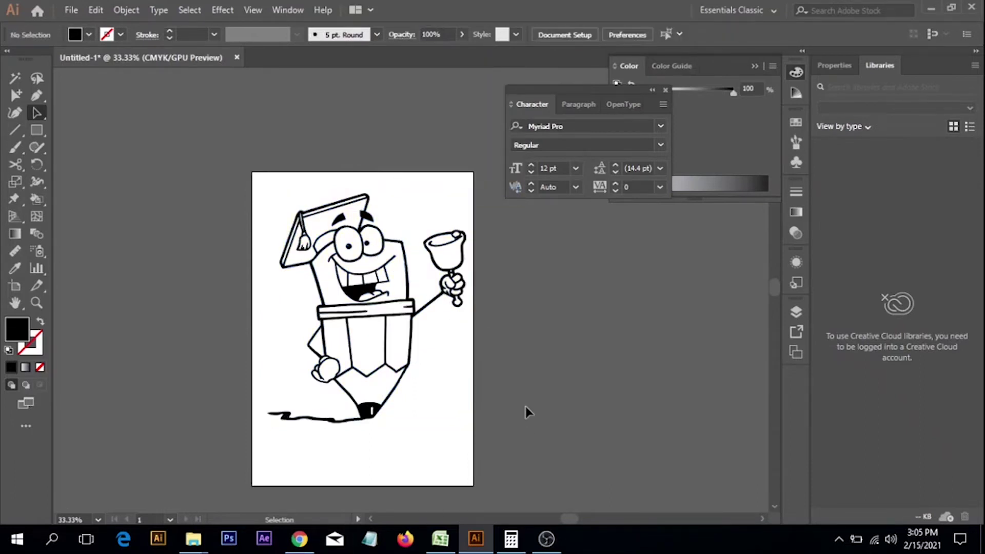
pyautogui.hotkey('ctrl', 'a')
pyautogui.click(517, 368)
# Try recolouring the whole pencil artwork with the pink fill colour FF1F5F.
pyautogui.click(411, 288)
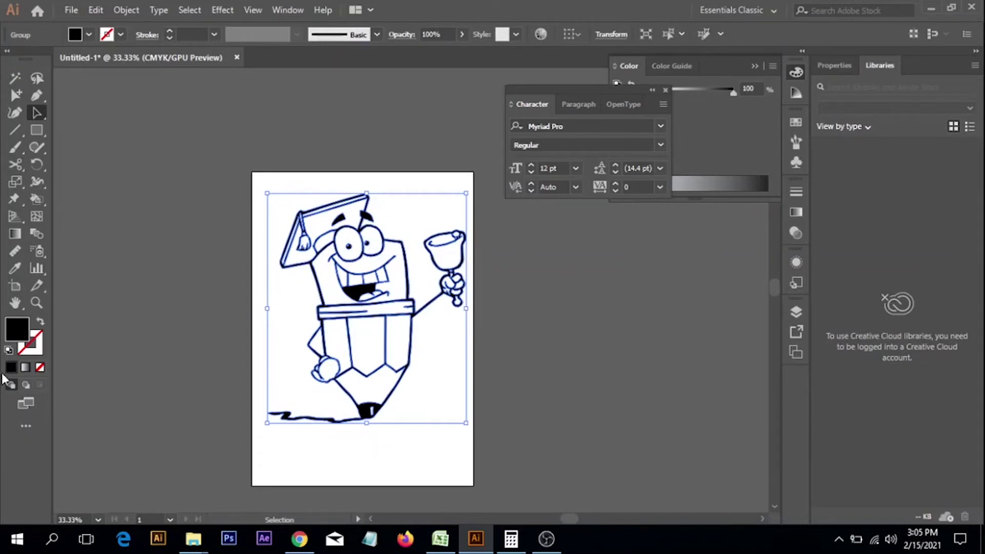
pyautogui.doubleClick(24, 332)
pyautogui.click(632, 246)
pyautogui.moveTo(631, 246); pyautogui.dragTo(721, 226)
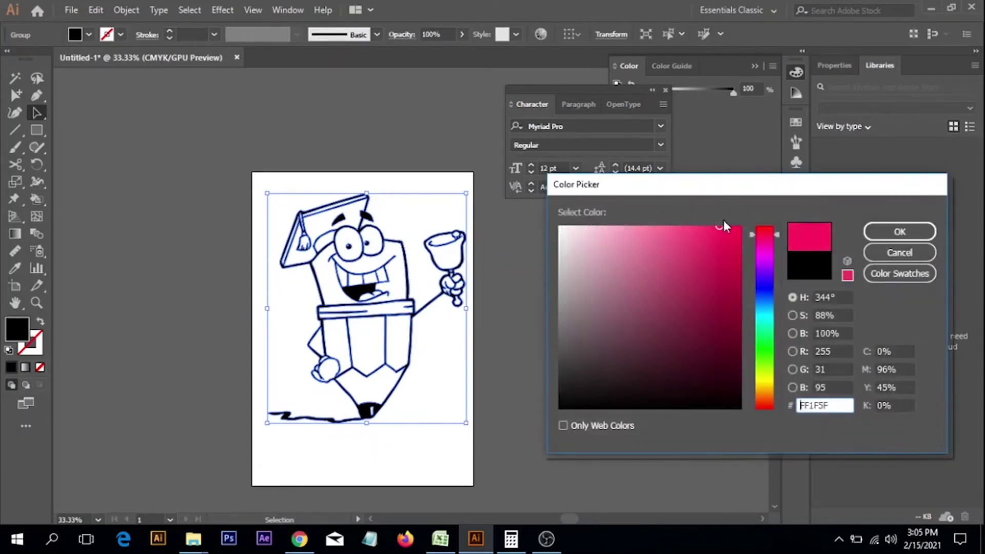
pyautogui.click(931, 228)
pyautogui.click(529, 297)
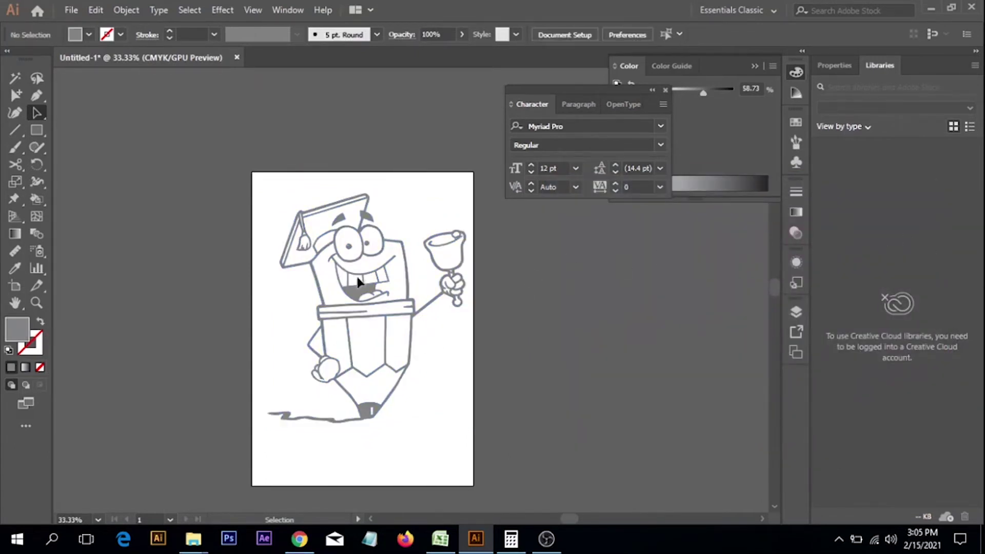
# Try a blue hue as the fill colour and bring the pencil artwork back to black.
pyautogui.doubleClick(17, 329)
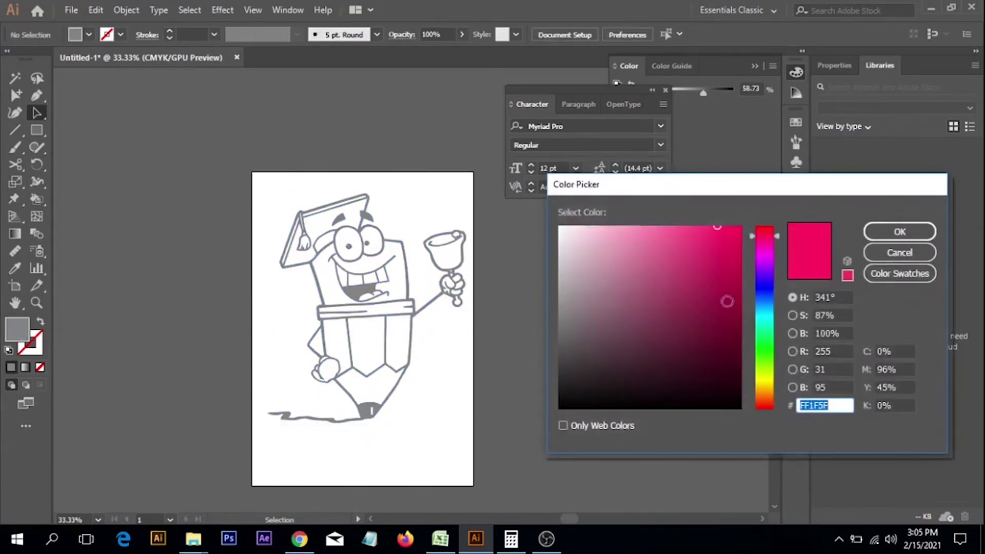
pyautogui.click(764, 290)
pyautogui.click(901, 232)
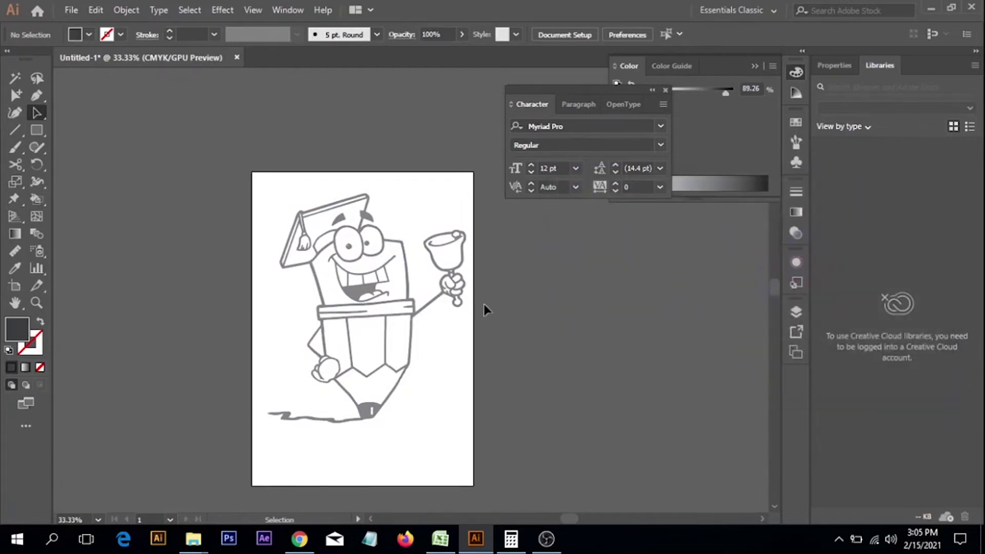
pyautogui.hotkey('ctrl', 'a')
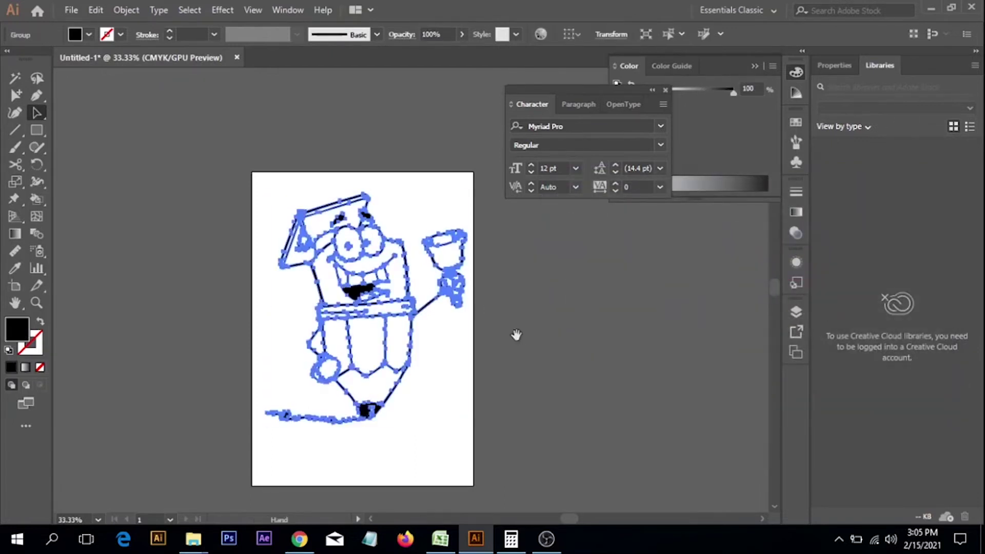
# Select the whole pencil artwork, close the Character settings and switch the colour sliders to CMYK.
pyautogui.moveTo(517, 334); pyautogui.dragTo(469, 341)
pyautogui.click(281, 171)
pyautogui.moveTo(230, 191); pyautogui.dragTo(385, 390)
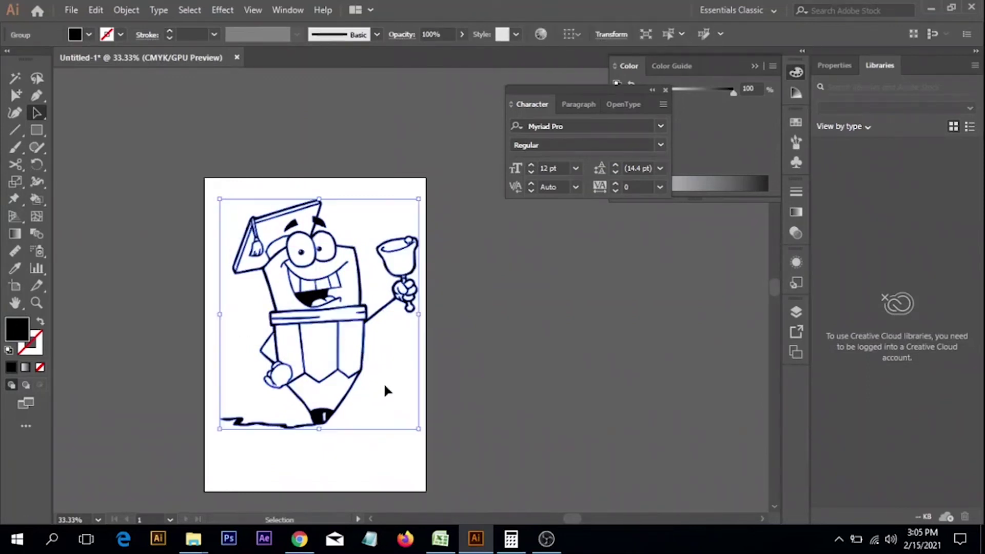
pyautogui.click(666, 90)
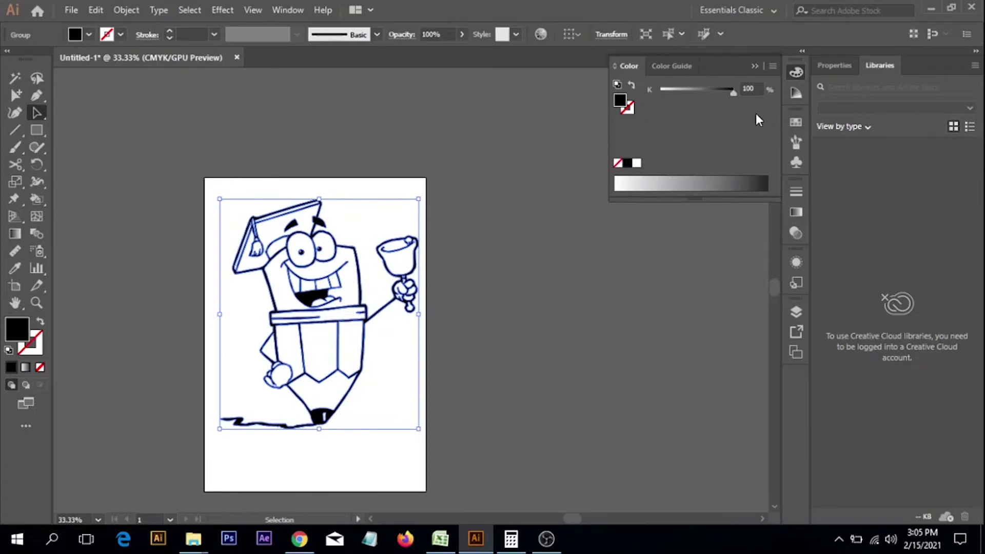
pyautogui.click(297, 10)
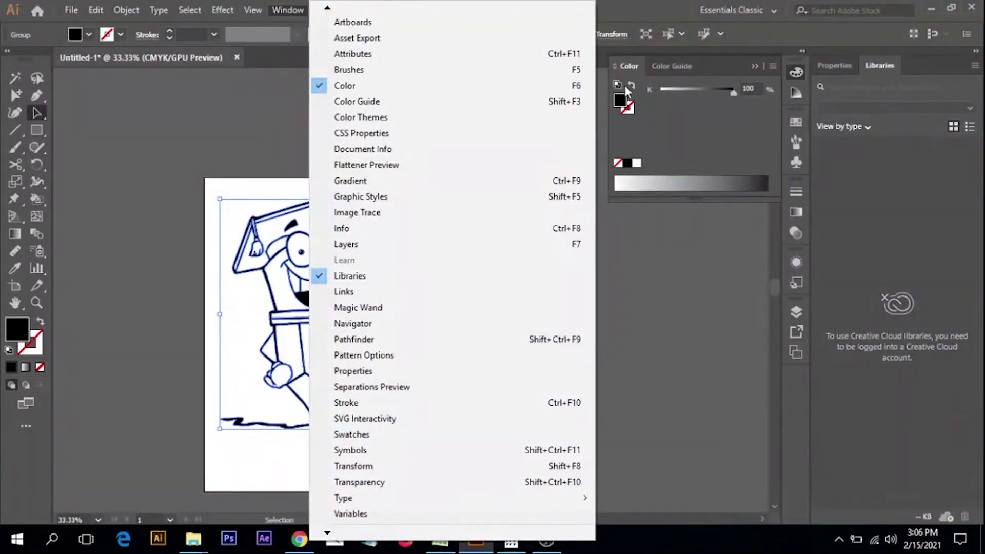
pyautogui.click(723, 71)
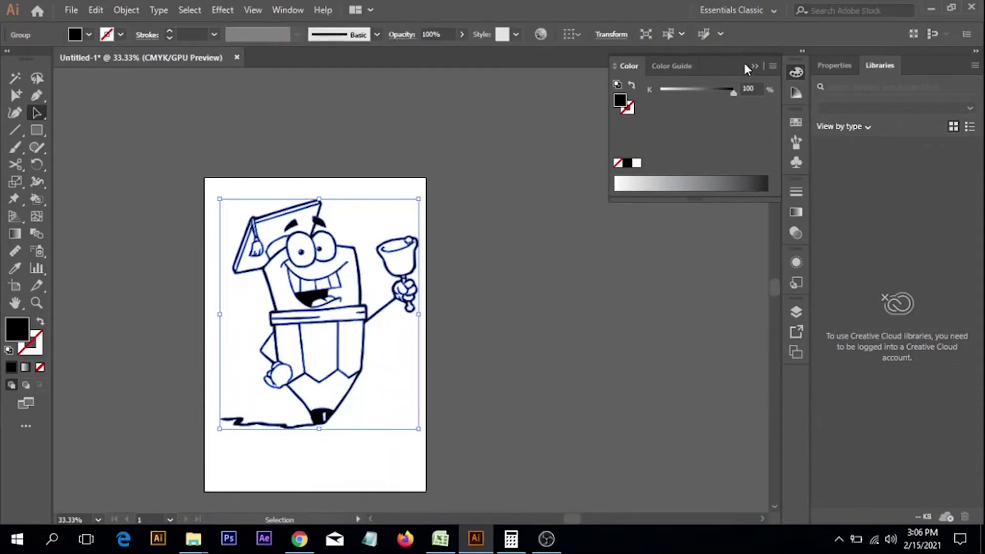
pyautogui.click(773, 66)
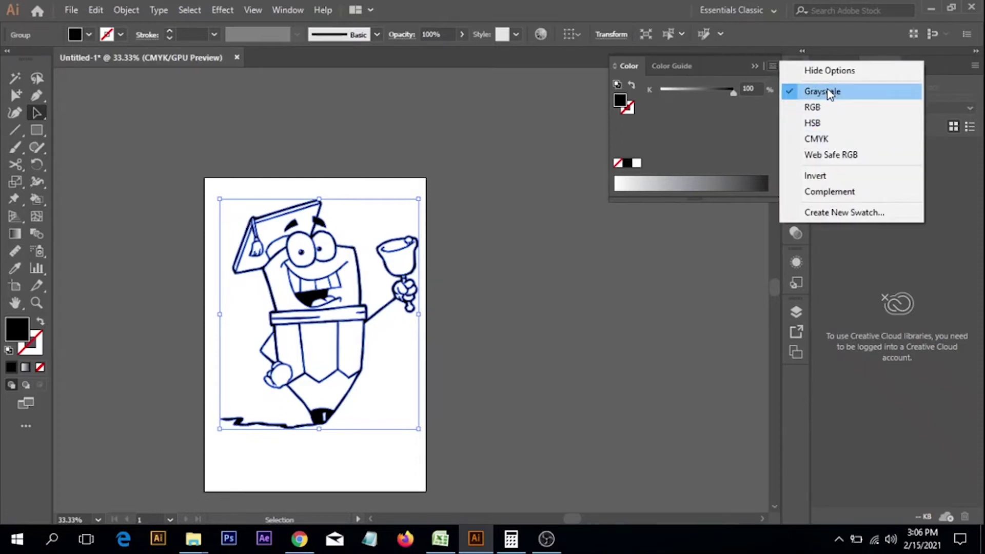
pyautogui.click(813, 139)
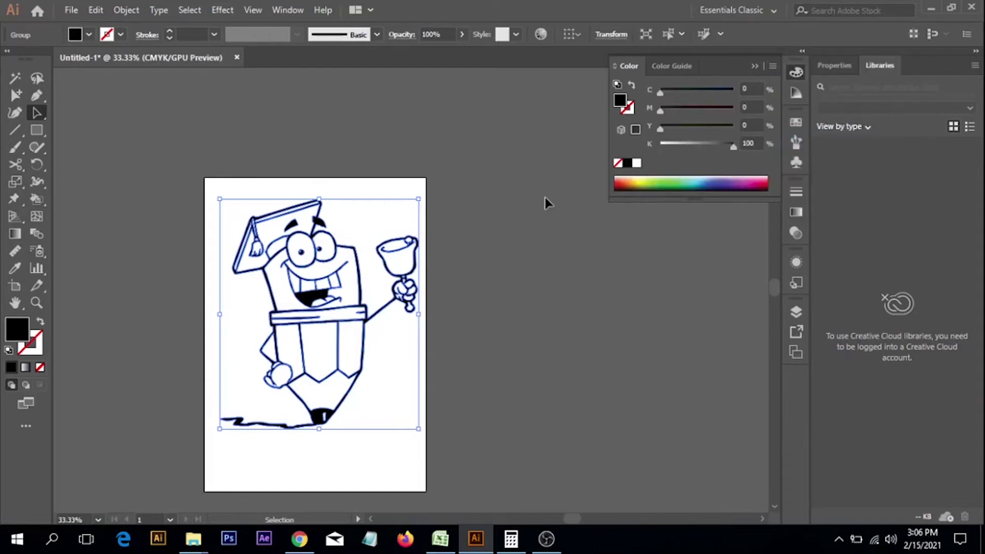
# Try filling the pencil artwork with mint green, C 55.29, M 0, Y 42.75, K 0, and undo the recolouring.
pyautogui.click(466, 275)
pyautogui.scroll(2, 440, 295)
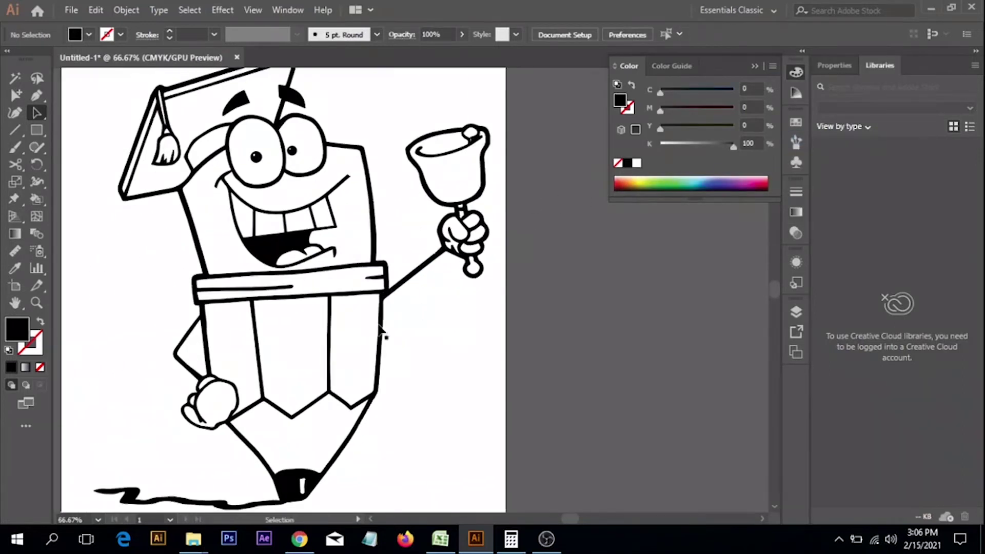
pyautogui.click(381, 333)
pyautogui.click(690, 180)
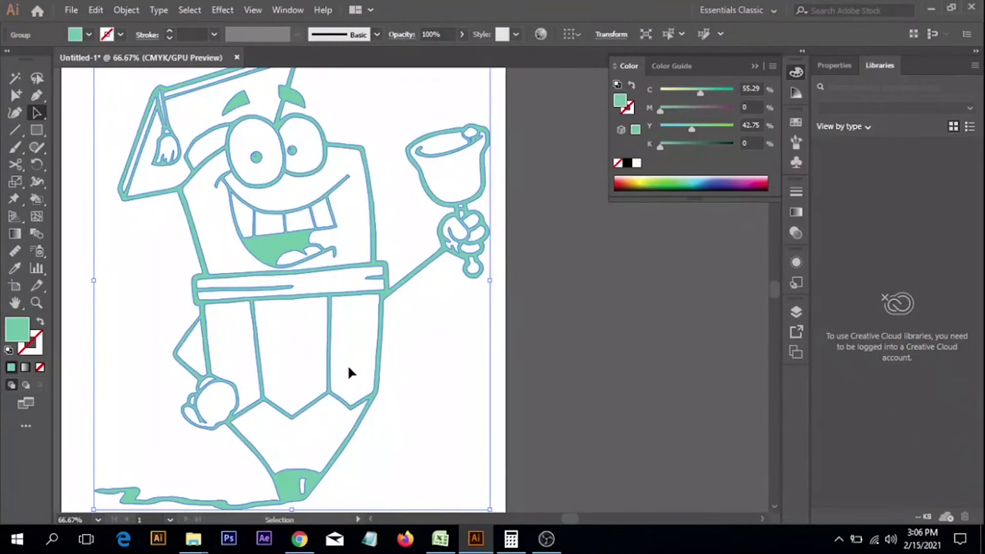
pyautogui.click(515, 354)
pyautogui.scroll(-1, 441, 323)
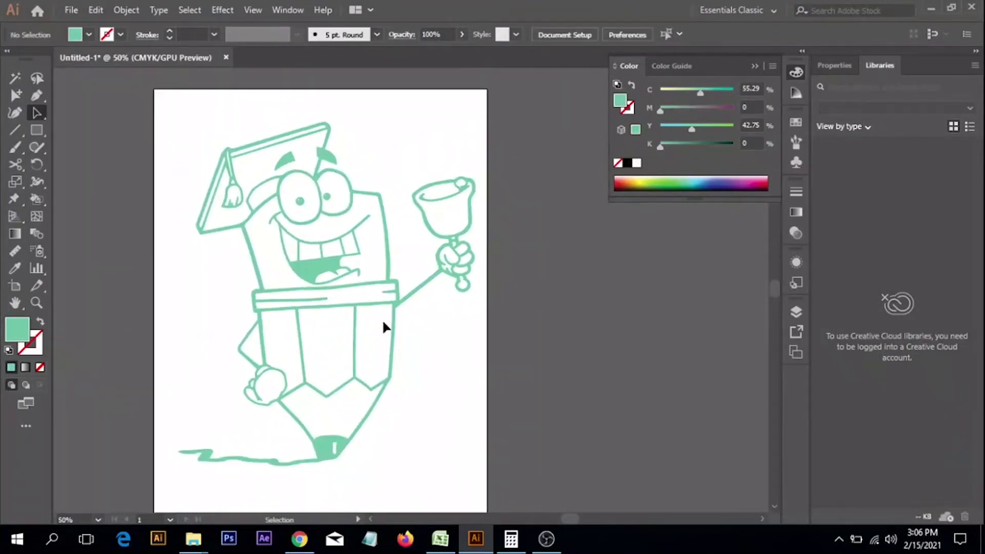
pyautogui.click(395, 290)
pyautogui.hotkey('ctrl', 'z')
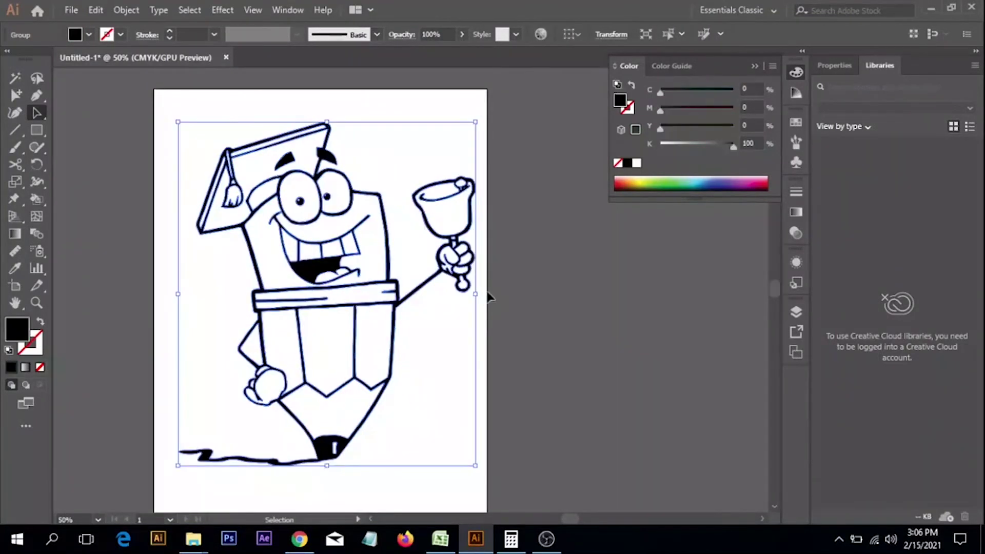
# Try a dark blue fill on the pencil artwork, C 100, M 89.8, Y 27.06, K 14.9, and undo it.
pyautogui.click(704, 182)
pyautogui.click(535, 268)
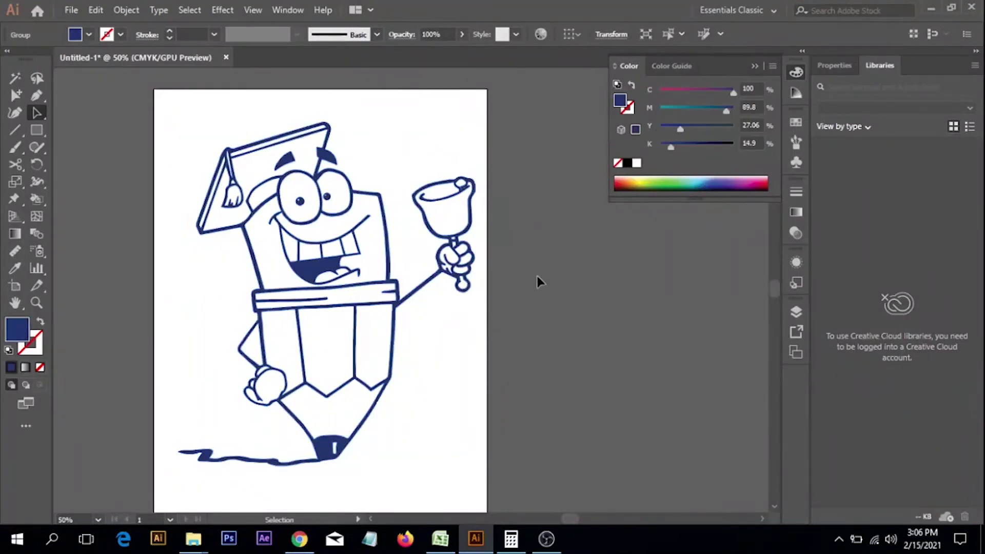
pyautogui.moveTo(489, 318); pyautogui.dragTo(498, 272)
pyautogui.hotkey('ctrl', 'z')
pyautogui.click(501, 275)
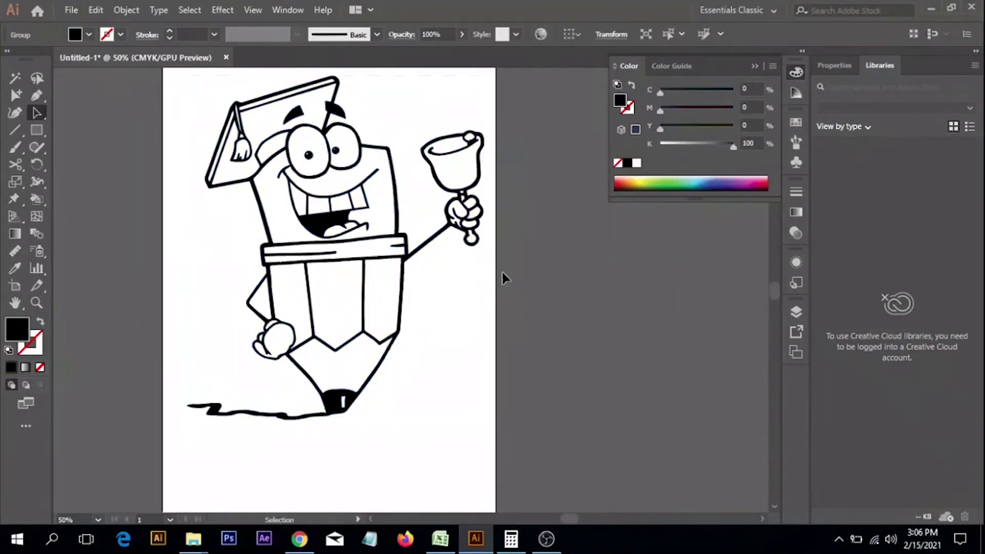
# Ungroup the traced pencil artwork and release its compound path into separate shapes.
pyautogui.click(403, 282)
pyautogui.rightClick(403, 279)
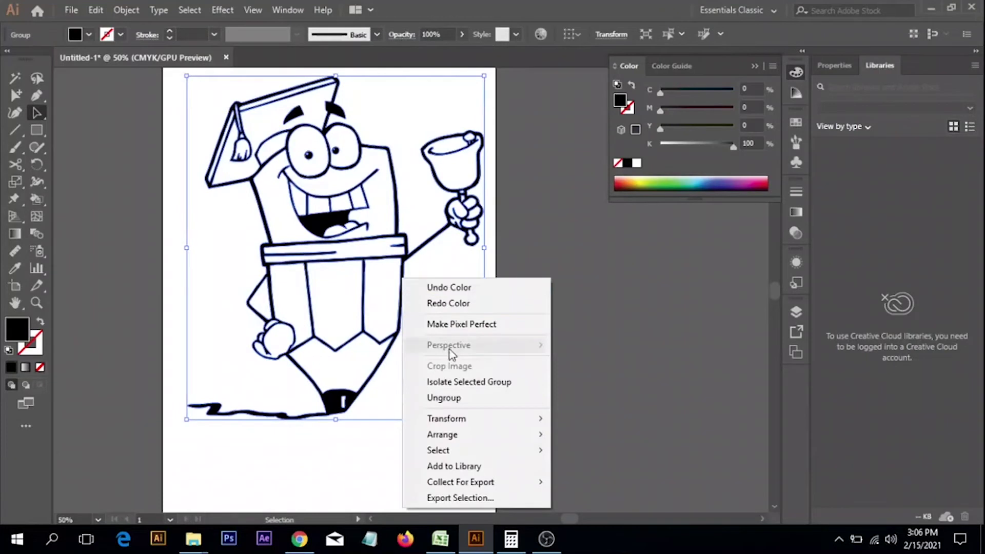
pyautogui.click(445, 403)
pyautogui.click(515, 328)
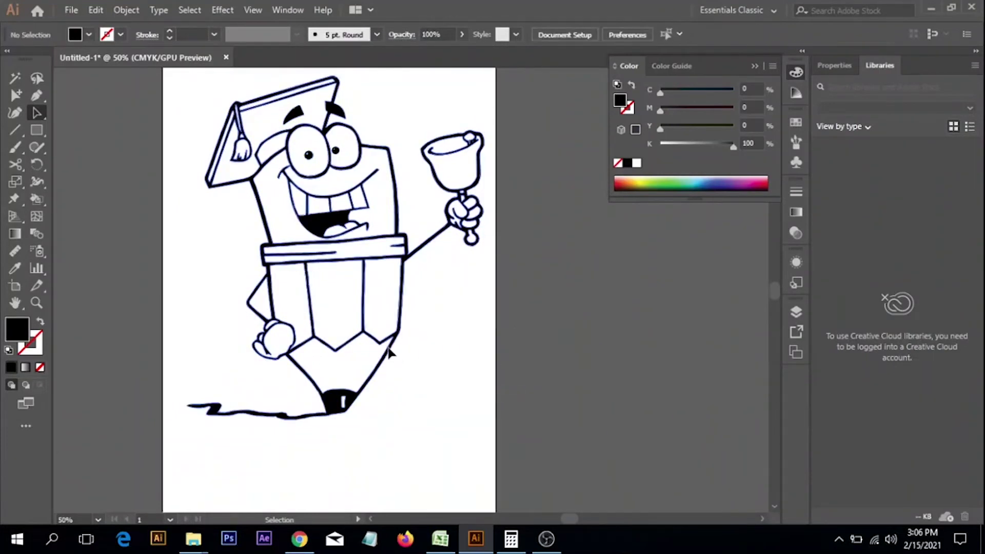
pyautogui.click(388, 350)
pyautogui.rightClick(388, 350)
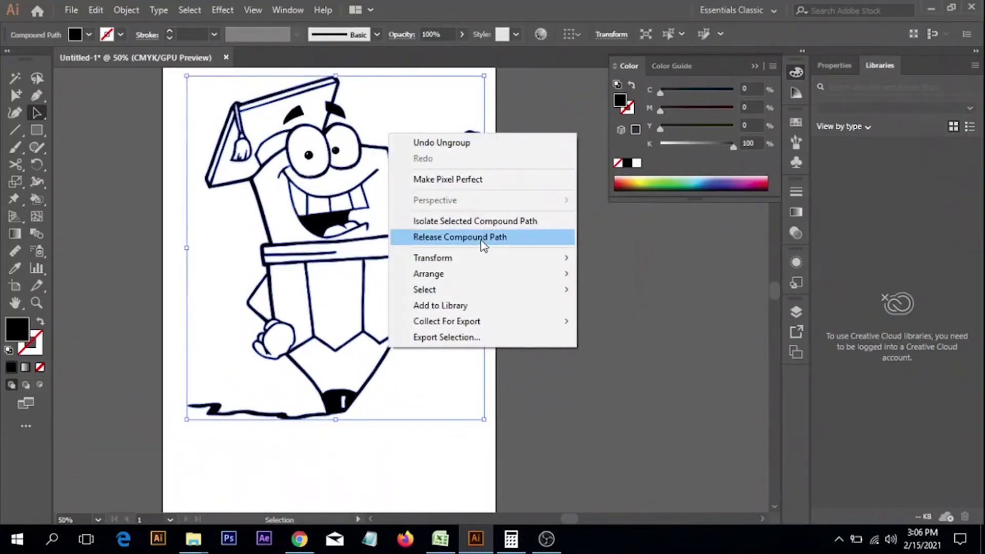
pyautogui.click(484, 238)
# Try moving the released outer silhouette away from the inner shapes and undo the move.
pyautogui.click(365, 396)
pyautogui.click(369, 391)
pyautogui.click(417, 358)
pyautogui.click(345, 414)
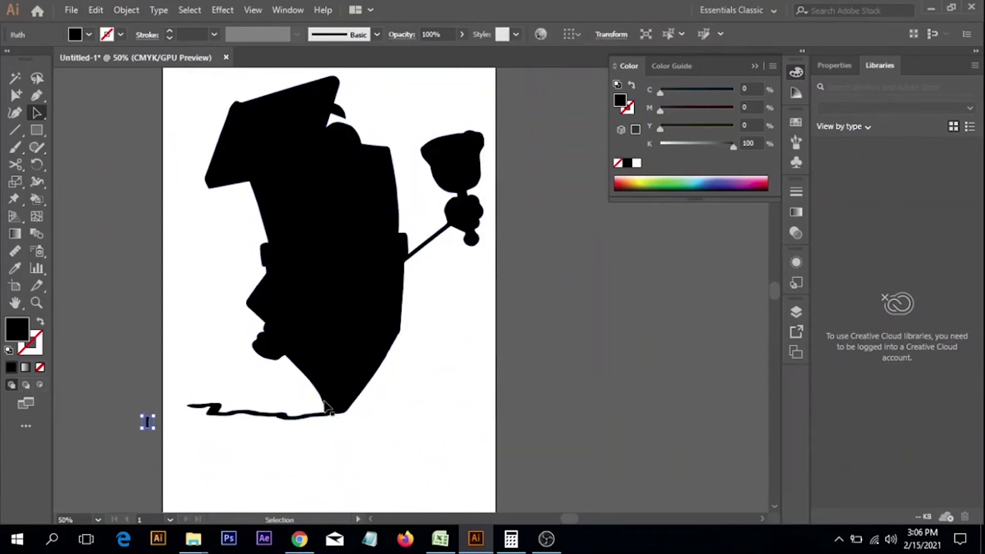
pyautogui.click(305, 413)
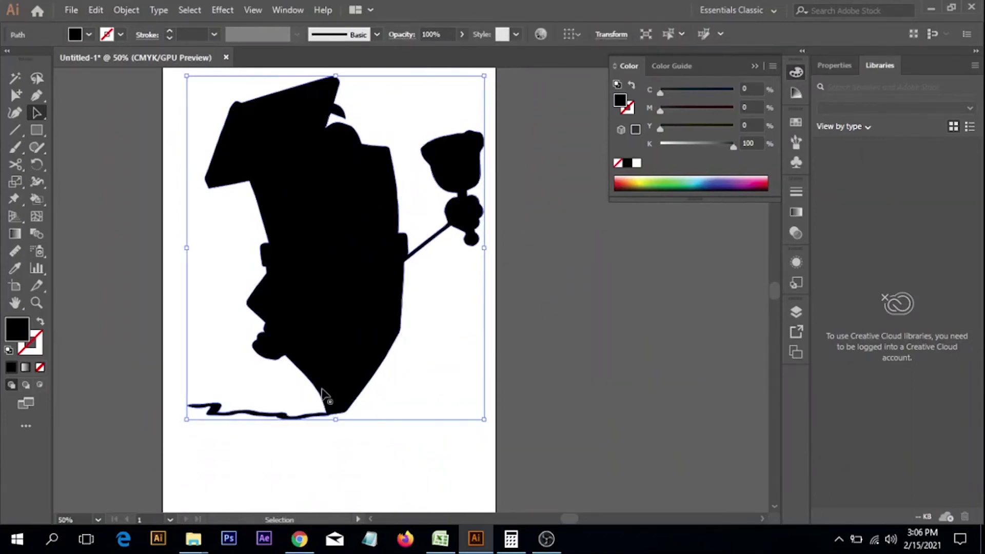
pyautogui.moveTo(298, 418); pyautogui.dragTo(186, 432)
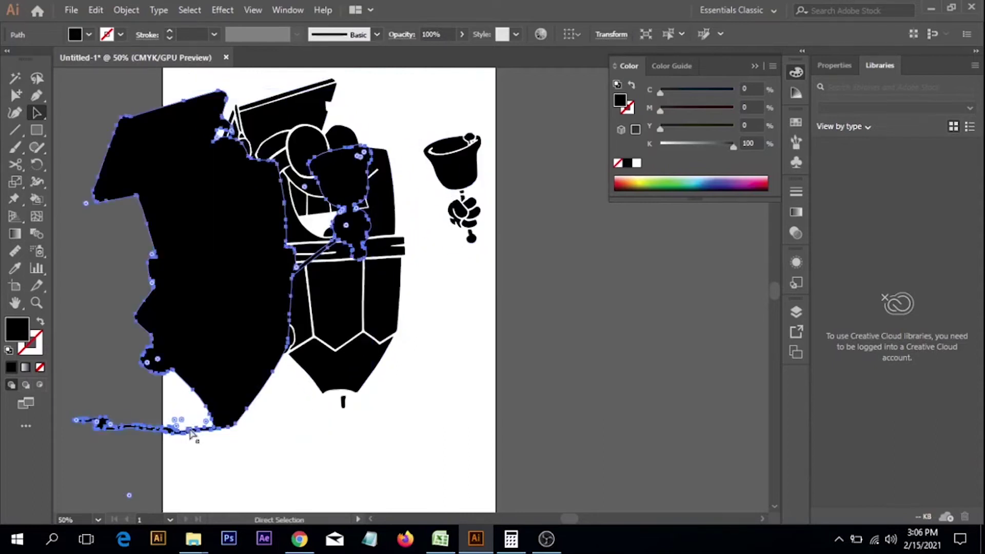
pyautogui.hotkey('ctrl', 'z')
# Fill the outer silhouette with dark blue, C 89.8, M 81.18, Y 0, K 40, and deselect it.
pyautogui.moveTo(468, 338); pyautogui.dragTo(426, 354)
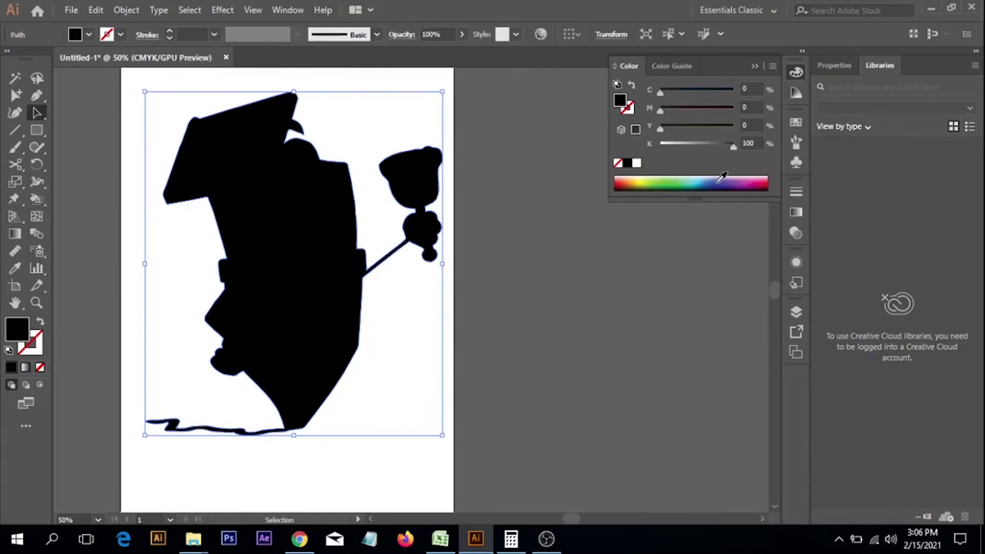
pyautogui.click(721, 178)
pyautogui.click(689, 146)
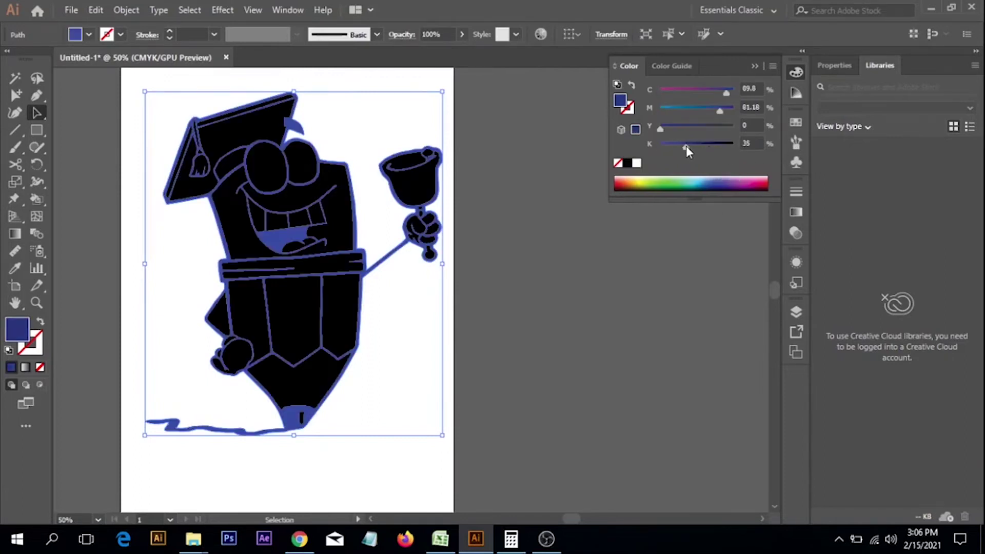
pyautogui.click(455, 284)
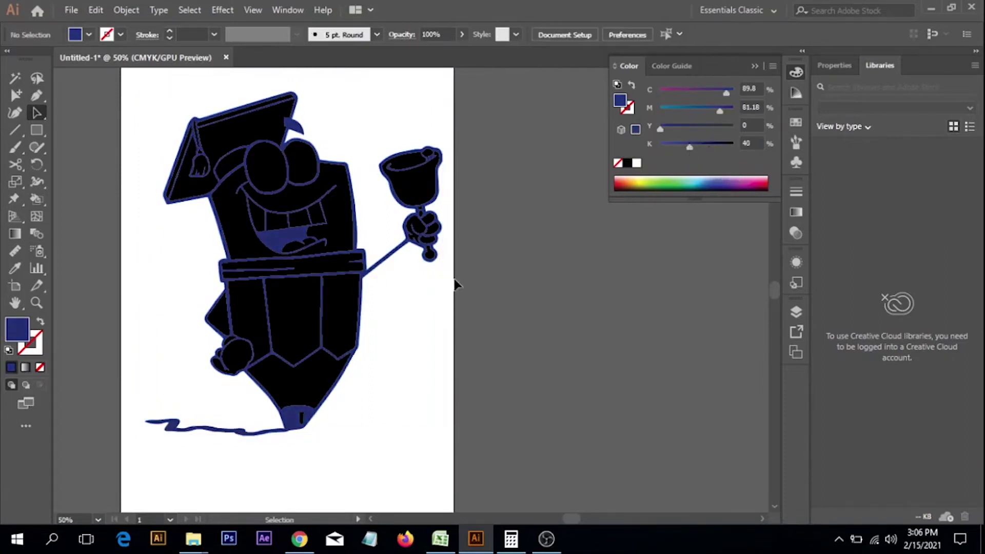
pyautogui.click(348, 354)
pyautogui.keyDown('shift'); pyautogui.click(286, 330); pyautogui.keyUp('shift')
pyautogui.keyDown('shift'); pyautogui.click(250, 304); pyautogui.keyUp('shift')
pyautogui.keyDown('shift'); pyautogui.click(300, 389); pyautogui.keyUp('shift')
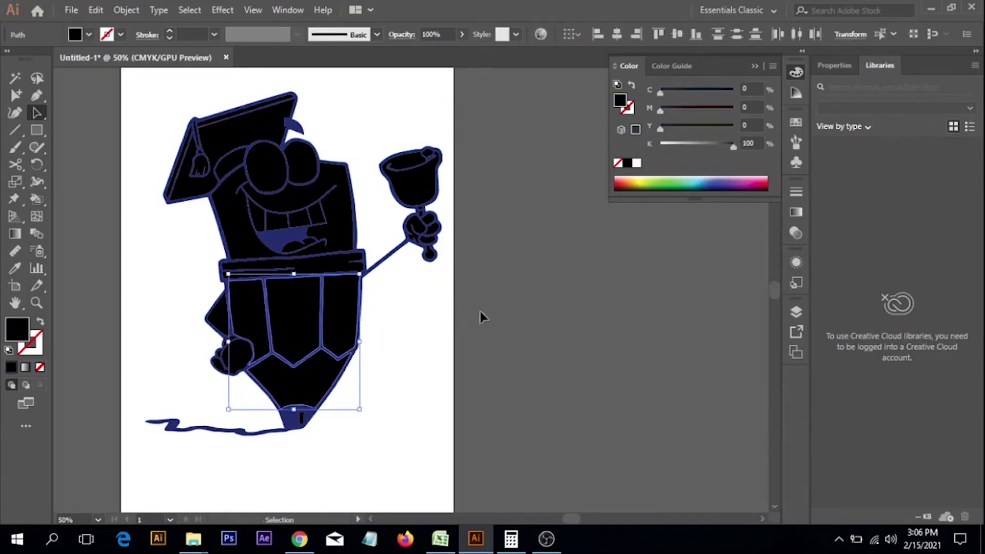
pyautogui.keyDown('shift'); pyautogui.click(340, 225); pyautogui.keyUp('shift')
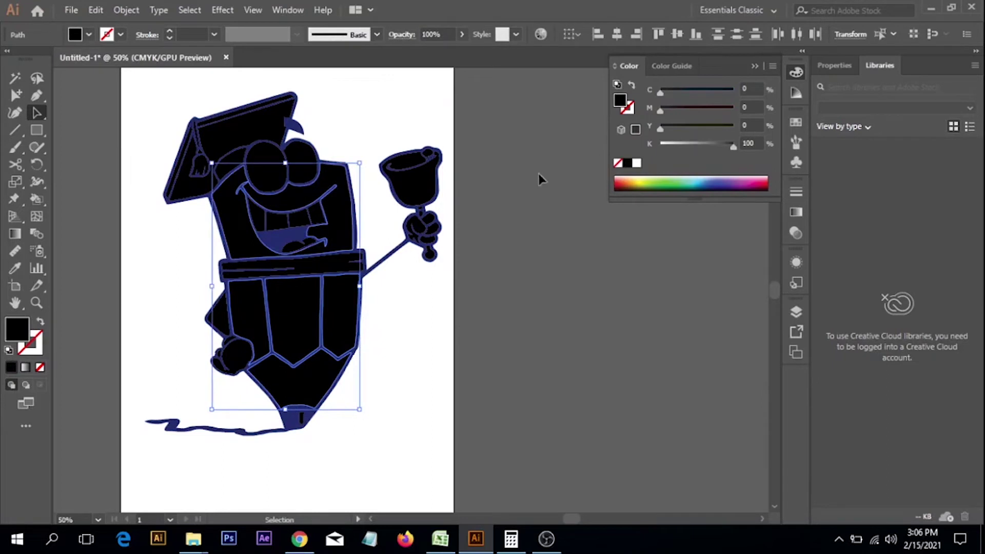
pyautogui.click(466, 263)
# Fill the three pencil body panels and the sharpened cone with light blue, C 45, M 0, Y 7.06, K 0.
pyautogui.click(334, 331)
pyautogui.keyDown('shift'); pyautogui.click(299, 334); pyautogui.keyUp('shift')
pyautogui.keyDown('shift'); pyautogui.click(260, 315); pyautogui.keyUp('shift')
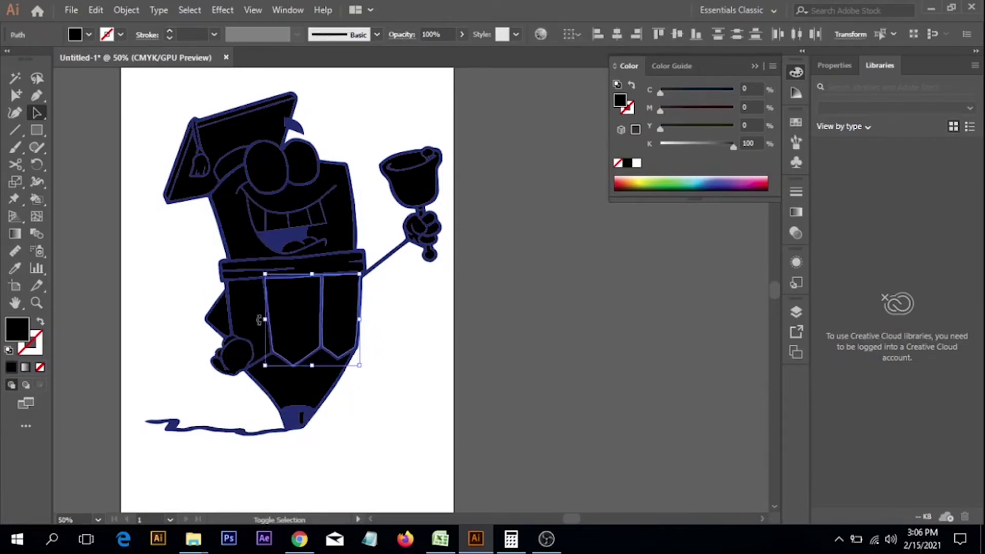
pyautogui.keyDown('shift'); pyautogui.click(290, 383); pyautogui.keyUp('shift')
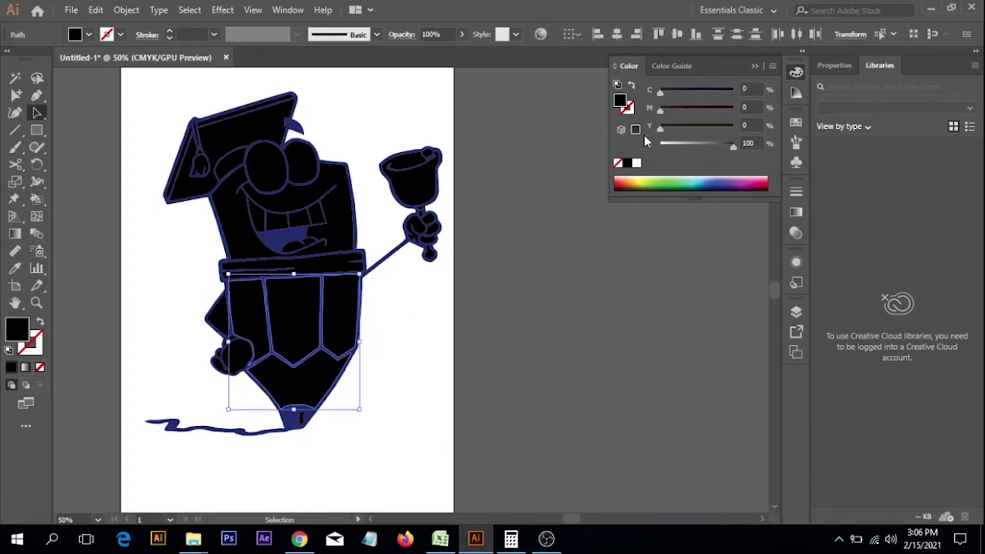
pyautogui.click(706, 178)
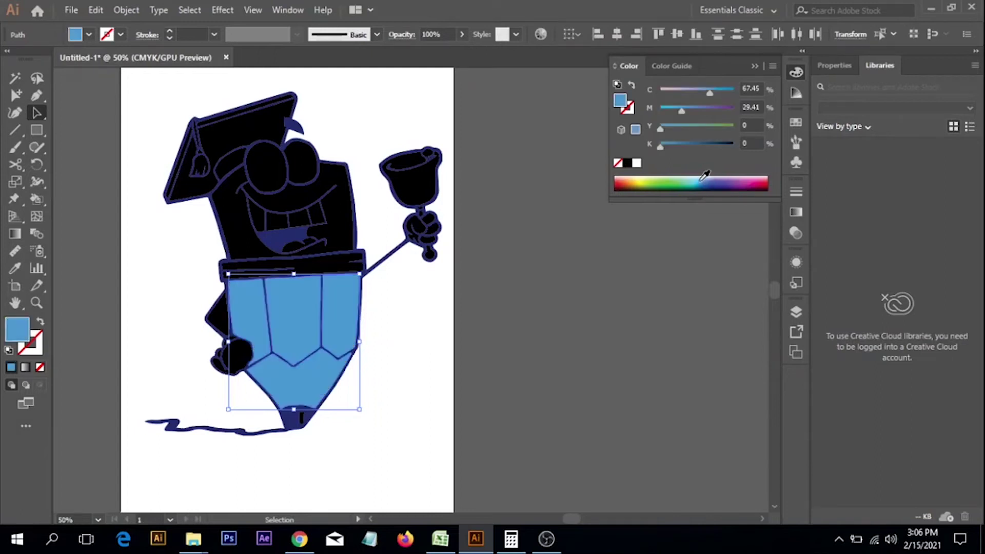
pyautogui.click(696, 179)
pyautogui.moveTo(700, 96); pyautogui.dragTo(689, 94)
pyautogui.click(415, 277)
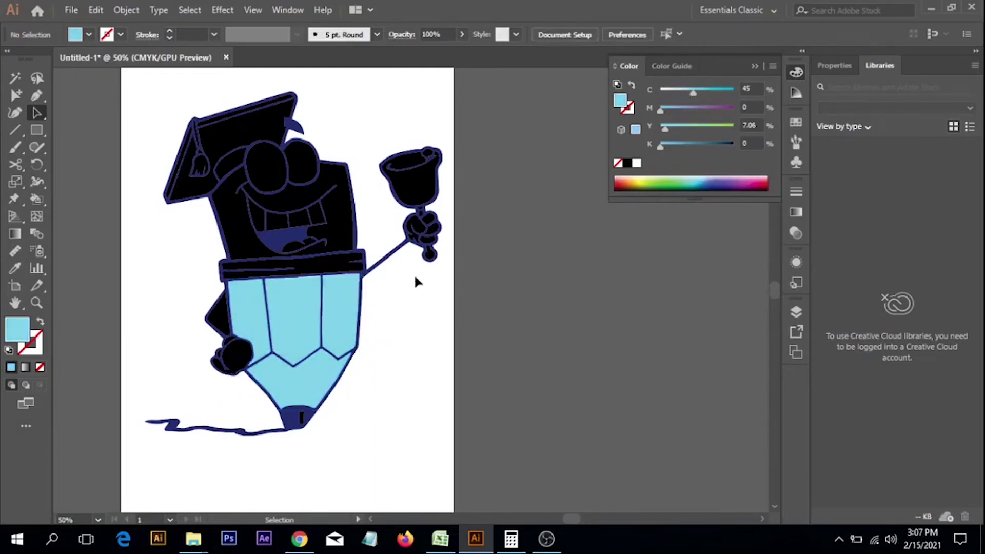
# Apply the body's light blue to the face and the band below it with the Eyedropper.
pyautogui.click(329, 268)
pyautogui.keyDown('shift'); pyautogui.click(354, 218); pyautogui.keyUp('shift')
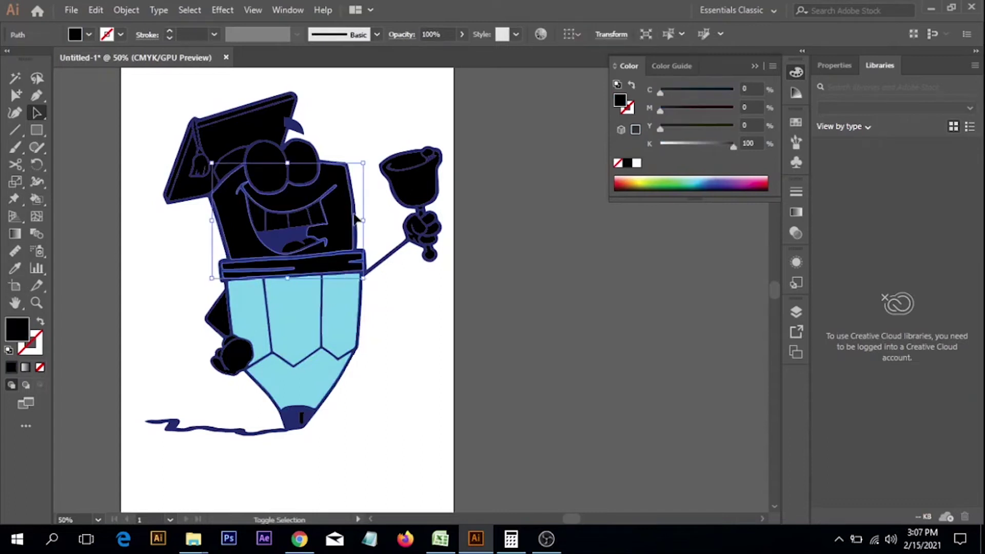
pyautogui.click(15, 268)
pyautogui.click(304, 304)
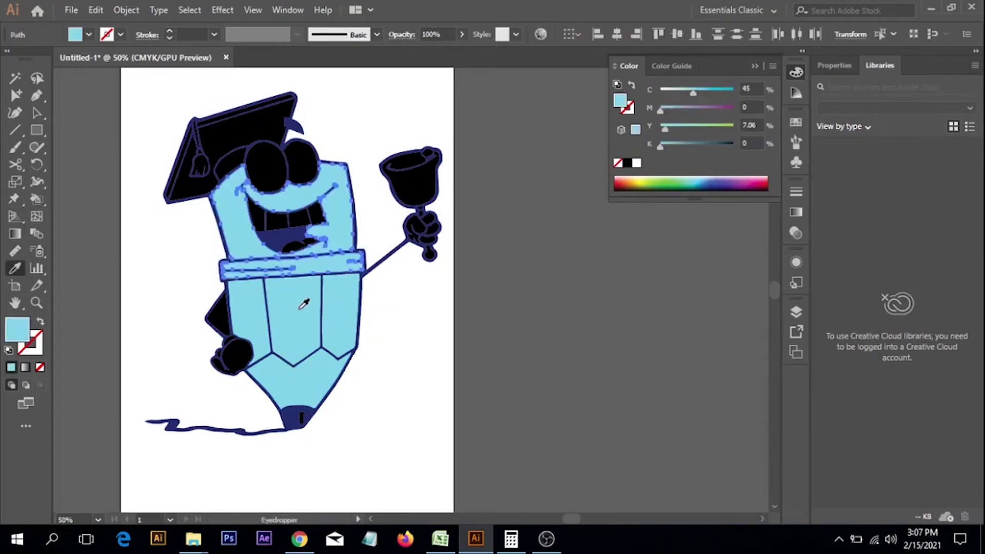
pyautogui.press('v')
pyautogui.click(407, 293)
# Fill the tongue with red, C 18.82, M 95.29, Y 100, K 0.
pyautogui.hotkey('ctrl', '=')
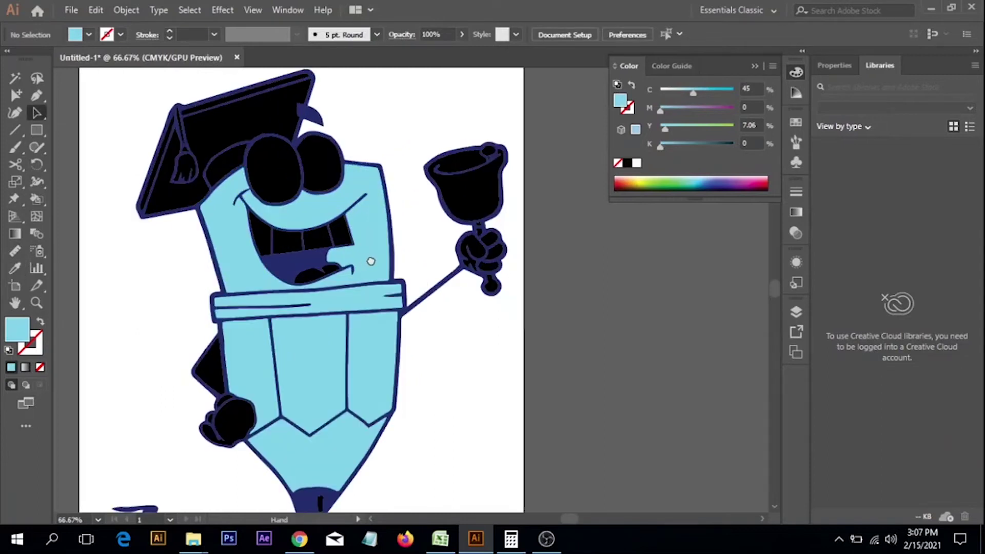
pyautogui.click(319, 280)
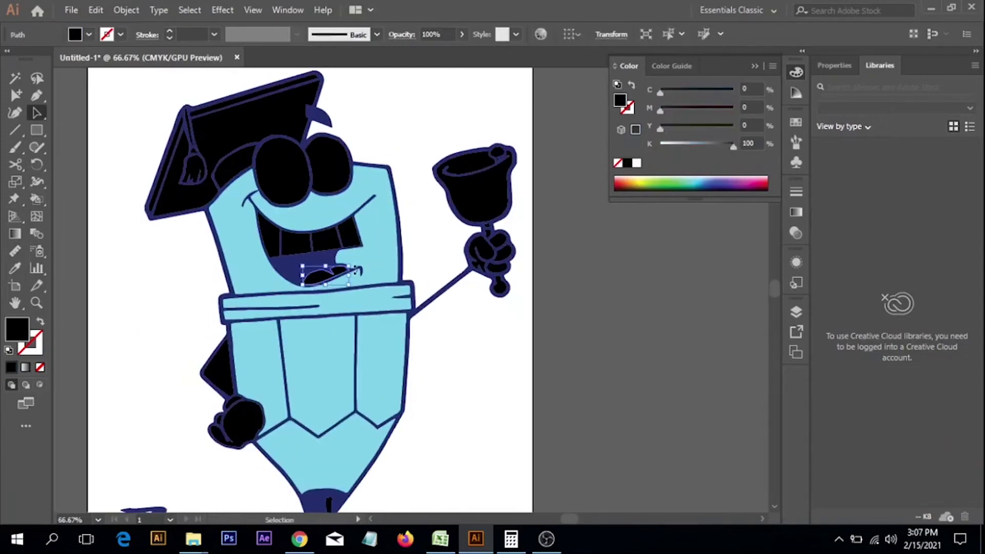
pyautogui.click(626, 185)
pyautogui.click(623, 180)
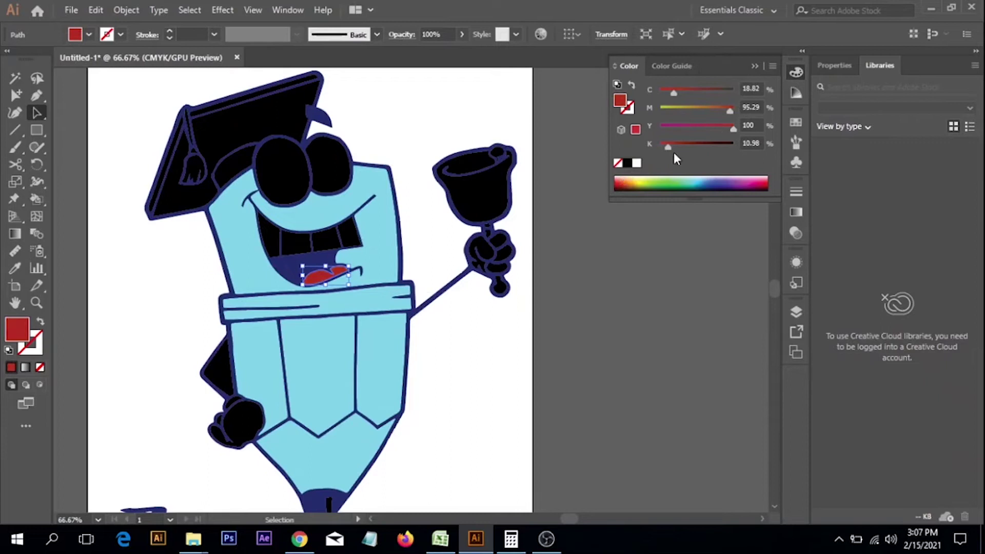
pyautogui.click(456, 362)
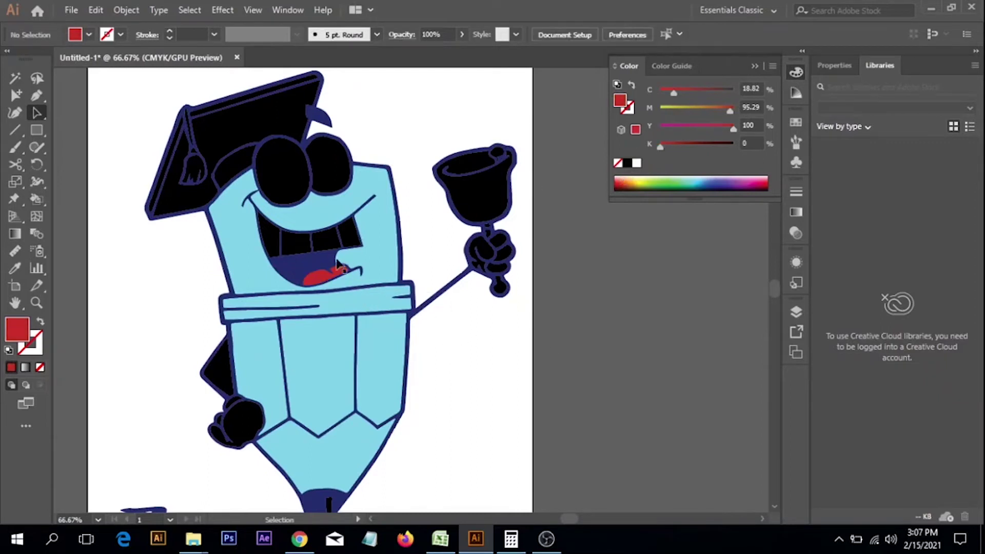
# Select all four teeth and fill them with white.
pyautogui.click(314, 266)
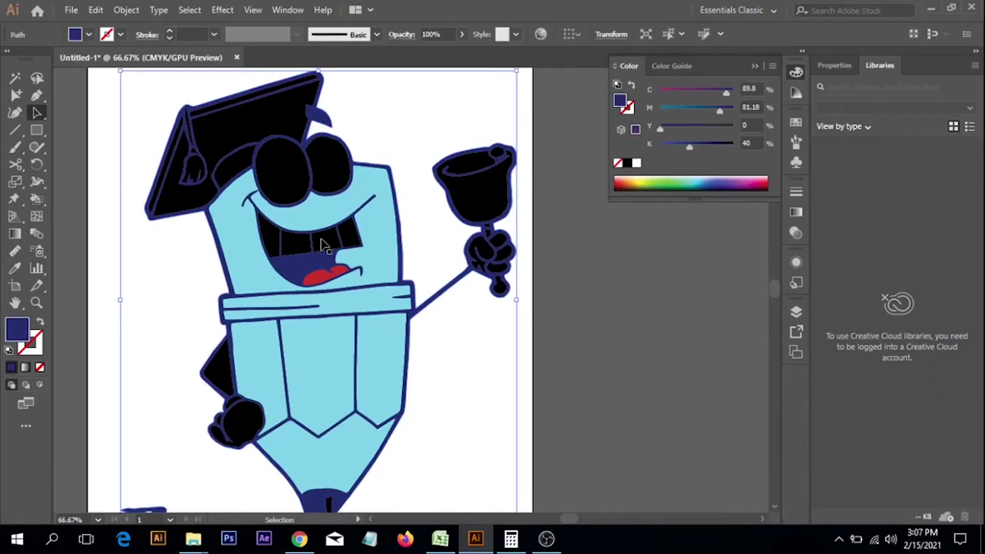
pyautogui.click(323, 241)
pyautogui.keyDown('shift'); pyautogui.click(349, 236); pyautogui.keyUp('shift')
pyautogui.keyDown('shift'); pyautogui.click(289, 251); pyautogui.keyUp('shift')
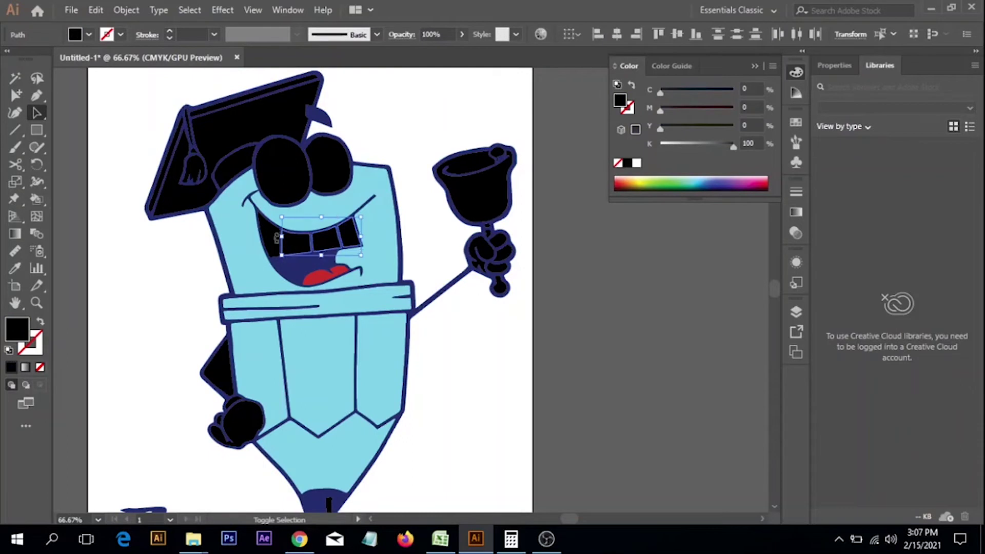
pyautogui.keyDown('shift'); pyautogui.click(272, 237); pyautogui.keyUp('shift')
pyautogui.click(637, 163)
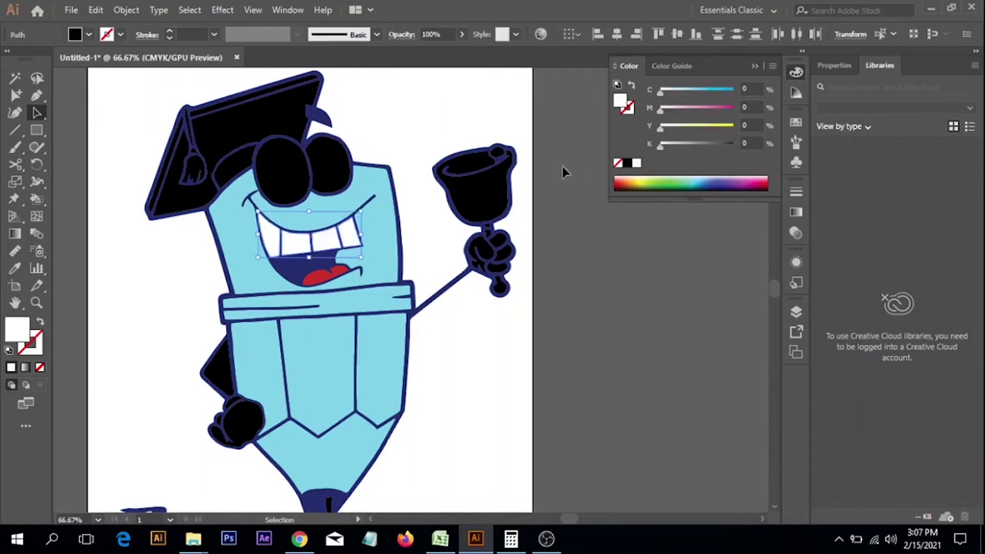
pyautogui.click(510, 367)
# Apply the body's light blue to all finger and palm shapes of the hand holding the bell with the Eyedropper.
pyautogui.moveTo(470, 368); pyautogui.dragTo(456, 305)
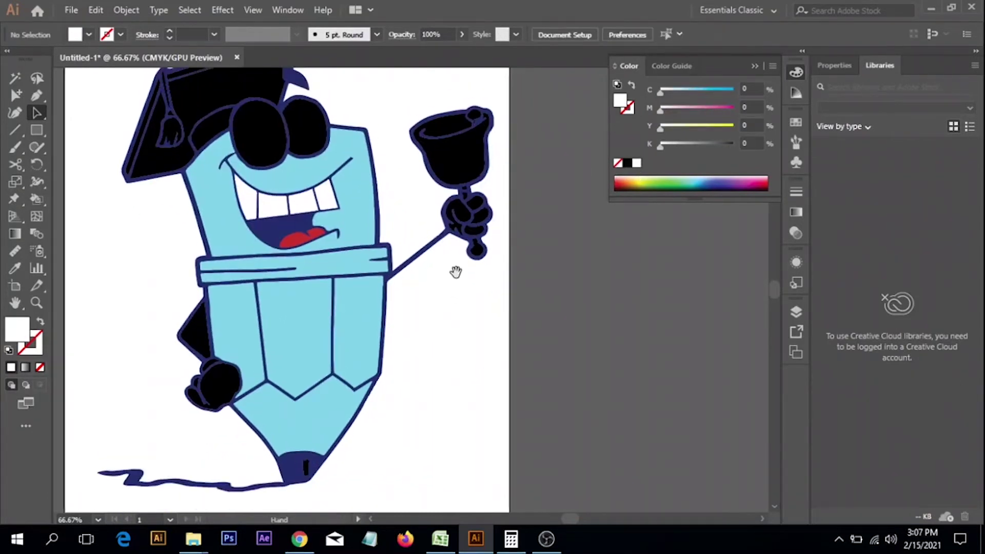
pyautogui.click(481, 218)
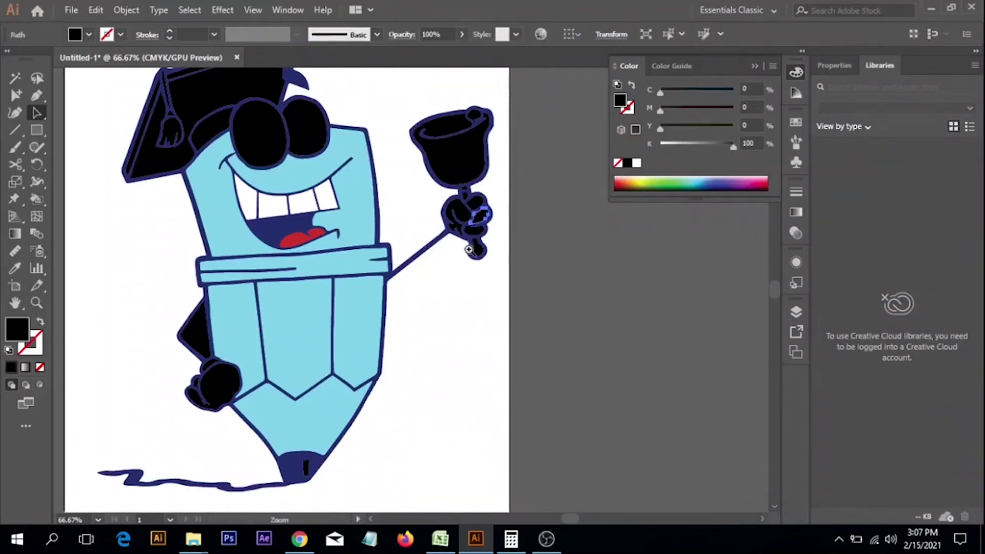
pyautogui.hotkey('ctrl', '=')
pyautogui.hotkey('ctrl', '=')
pyautogui.click(337, 248)
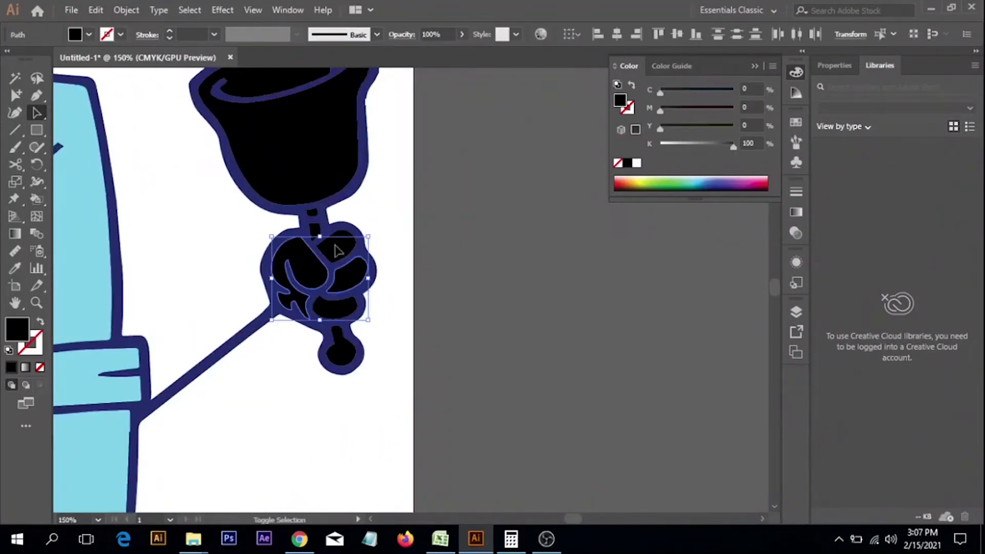
pyautogui.keyDown('shift'); pyautogui.click(335, 246); pyautogui.keyUp('shift')
pyautogui.keyDown('shift'); pyautogui.click(340, 311); pyautogui.keyUp('shift')
pyautogui.hotkey('ctrl', 'space')
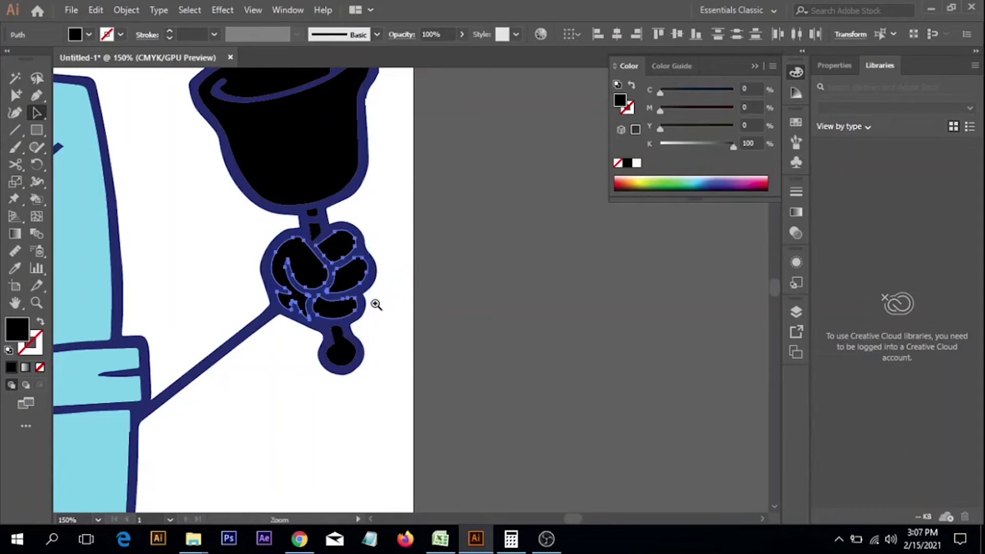
pyautogui.hotkey('ctrl', '-')
pyautogui.hotkey('ctrl', '-')
pyautogui.click(23, 268)
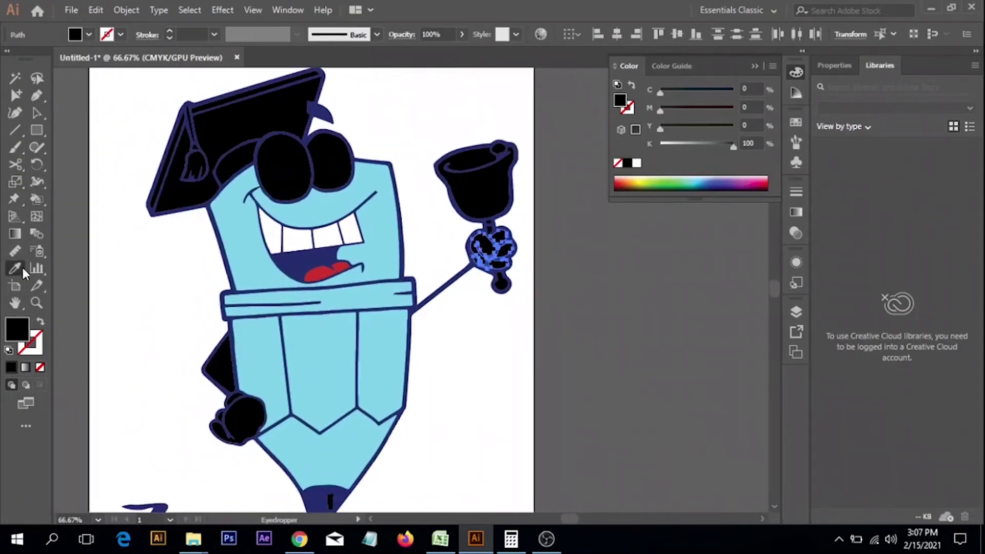
pyautogui.click(328, 393)
pyautogui.press('v')
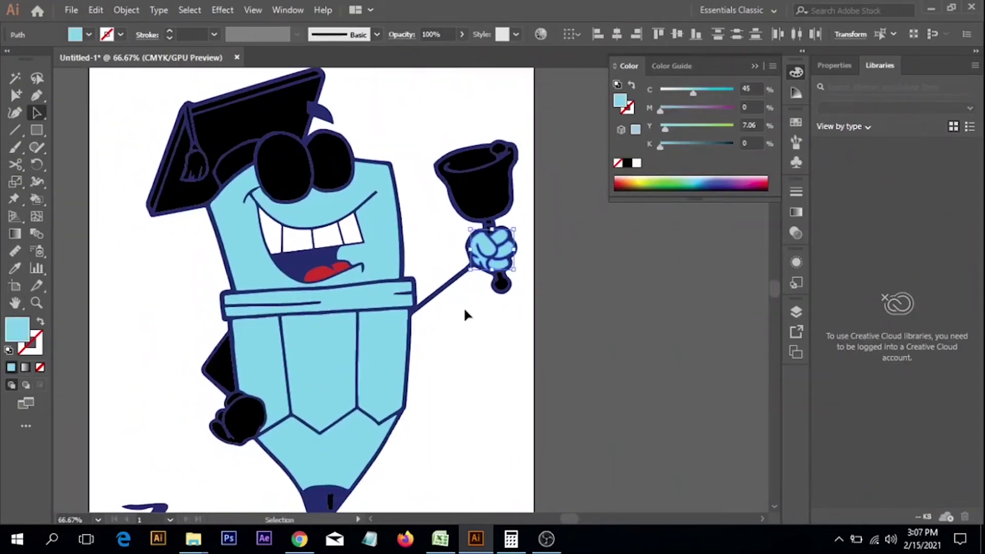
pyautogui.click(464, 307)
# Apply the body's light blue to the lower hand resting on the pencil's side with the Eyedropper.
pyautogui.press('space')
pyautogui.moveTo(414, 366); pyautogui.dragTo(450, 357)
pyautogui.click(267, 421)
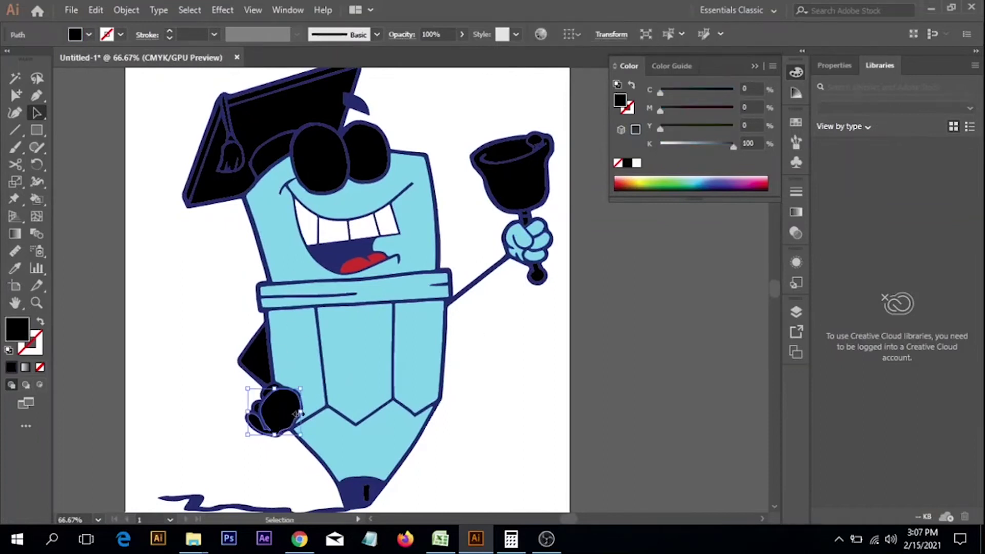
pyautogui.click(15, 268)
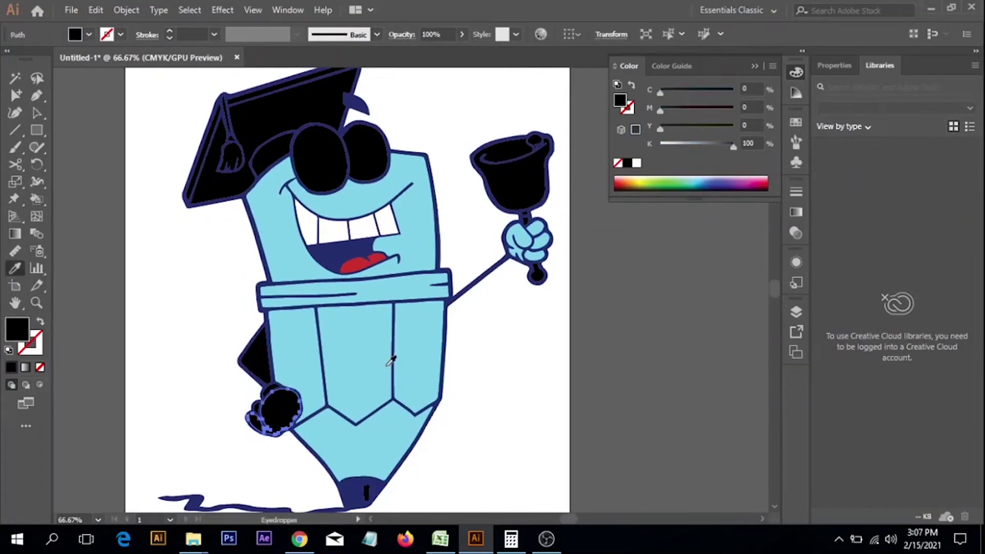
pyautogui.click(377, 359)
pyautogui.press('v')
pyautogui.click(488, 362)
# Select both eye shapes and fill them with the white of the teeth using the Eyedropper.
pyautogui.moveTo(438, 375); pyautogui.dragTo(429, 364)
pyautogui.keyDown('ctrl'); pyautogui.click(322, 374); pyautogui.keyUp('ctrl')
pyautogui.moveTo(462, 288); pyautogui.dragTo(336, 411)
pyautogui.moveTo(205, 155); pyautogui.dragTo(308, 257)
pyautogui.click(311, 259)
pyautogui.keyDown('shift'); pyautogui.click(400, 250); pyautogui.keyUp('shift')
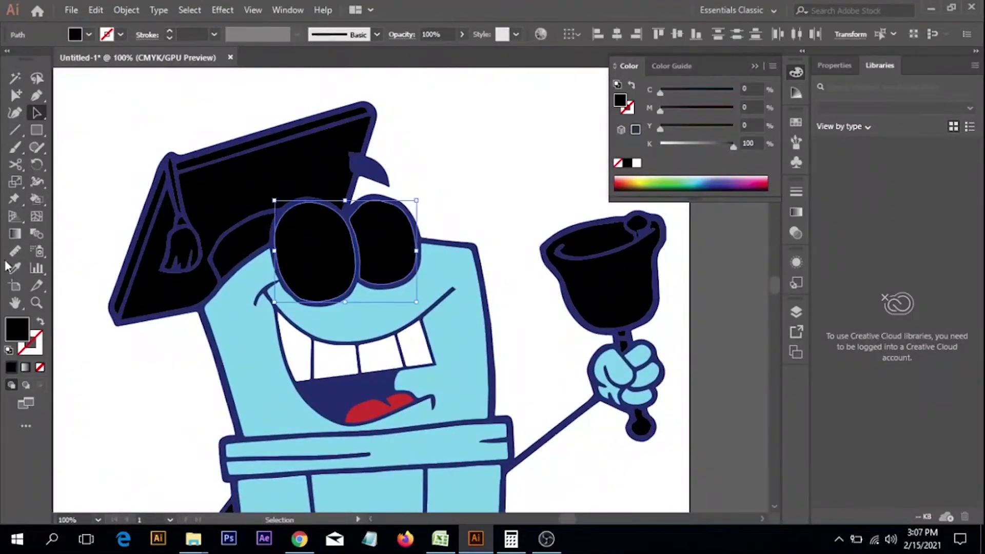
pyautogui.click(14, 267)
pyautogui.click(336, 358)
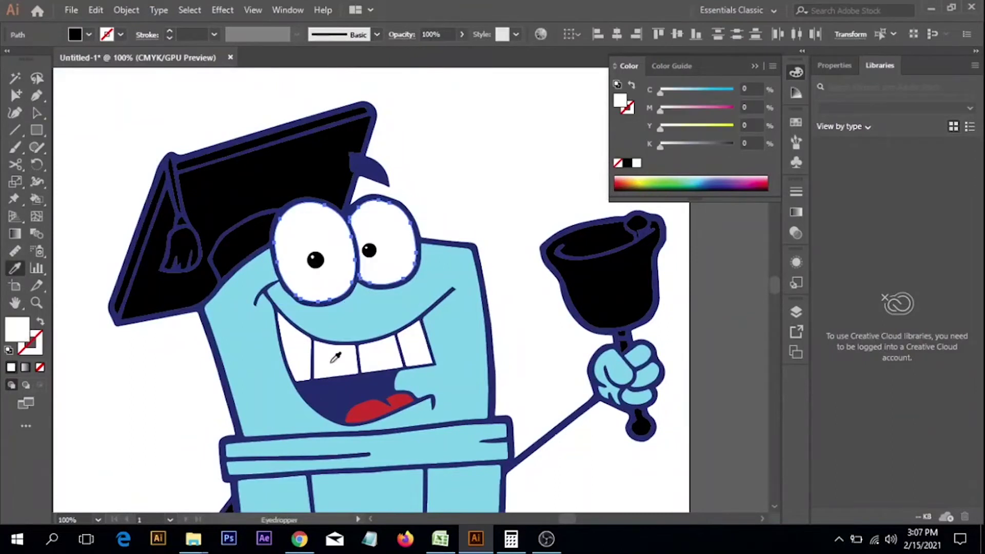
pyautogui.press('v')
pyautogui.click(475, 173)
pyautogui.moveTo(451, 328); pyautogui.dragTo(420, 313)
pyautogui.keyDown('ctrl'); pyautogui.click(342, 265); pyautogui.keyUp('ctrl')
pyautogui.keyDown('ctrl'); pyautogui.click(341, 264); pyautogui.keyUp('ctrl')
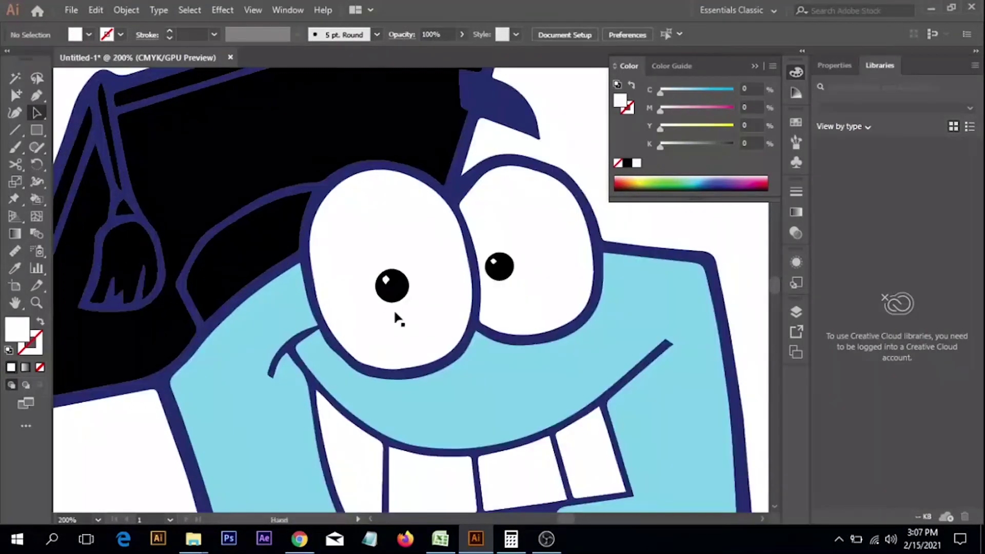
pyautogui.click(399, 292)
pyautogui.click(490, 272)
pyautogui.keyDown('ctrl'); pyautogui.keyDown('alt'); pyautogui.click(468, 325); pyautogui.keyUp('alt'); pyautogui.keyUp('ctrl')
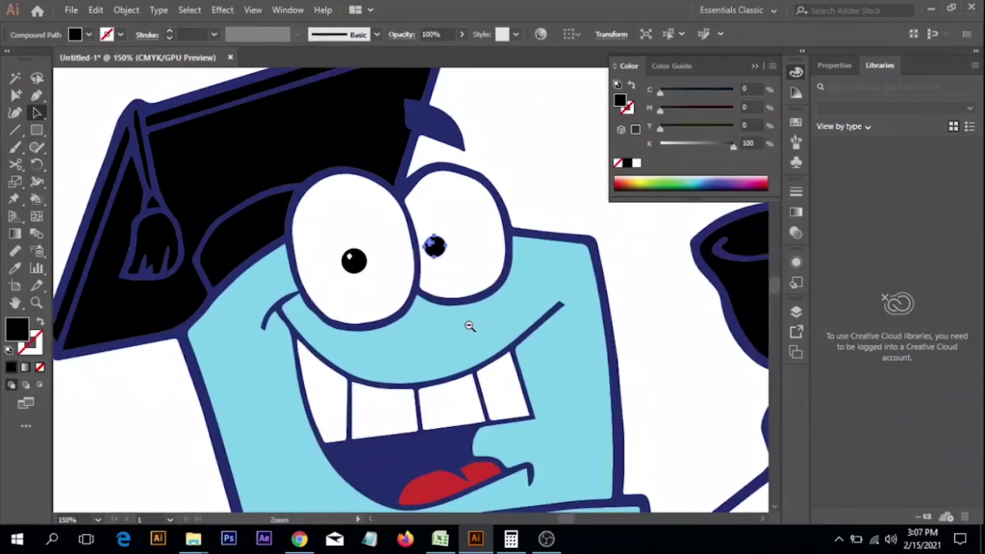
# Apply the body's light blue to the main graduation cap shape with the Eyedropper.
pyautogui.keyDown('ctrl'); pyautogui.keyDown('alt'); pyautogui.click(470, 328); pyautogui.keyUp('alt'); pyautogui.keyUp('ctrl')
pyautogui.scroll(-1, 264, 185)
pyautogui.click(253, 147)
pyautogui.keyDown('ctrl'); pyautogui.keyDown('alt'); pyautogui.click(341, 228); pyautogui.keyUp('alt'); pyautogui.keyUp('ctrl')
pyautogui.keyDown('ctrl'); pyautogui.keyDown('alt'); pyautogui.click(341, 228); pyautogui.keyUp('alt'); pyautogui.keyUp('ctrl')
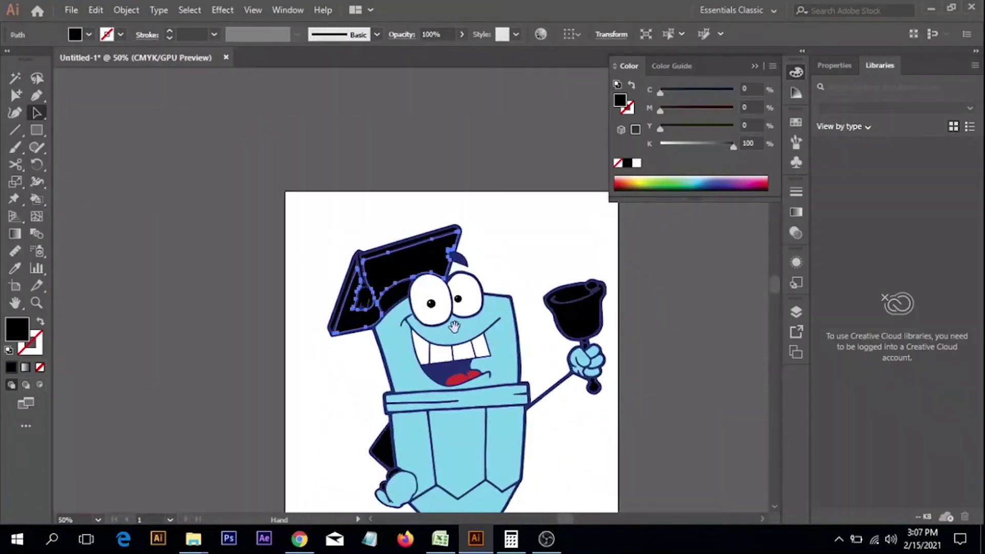
pyautogui.click(16, 271)
pyautogui.click(351, 345)
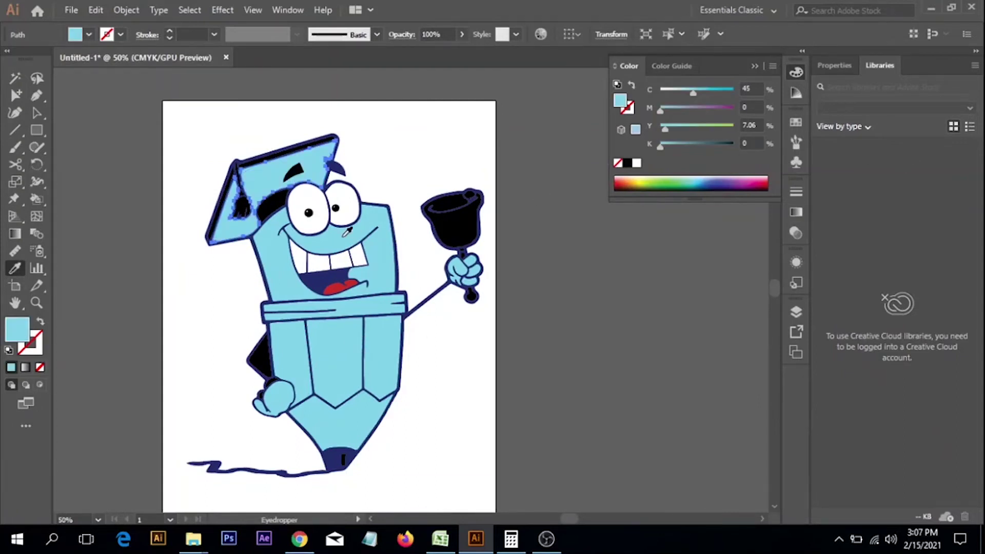
pyautogui.press('v')
pyautogui.click(409, 153)
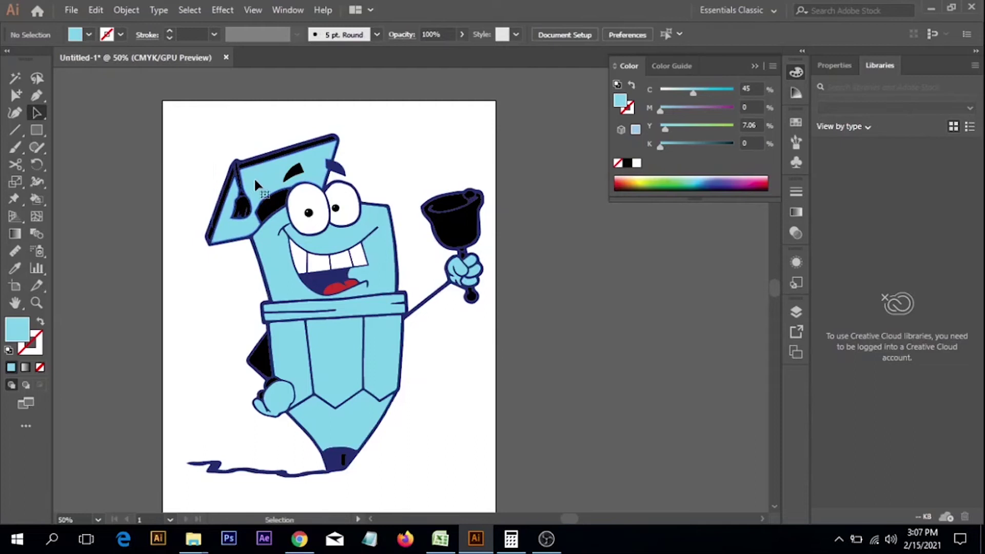
# Darken the cap's light blue fill by setting yellow to 0% and black to 26%.
pyautogui.click(256, 184)
pyautogui.moveTo(665, 150)
pyautogui.mouseDown()
pyautogui.moveTo(689, 150)
pyautogui.moveTo(683, 143)
pyautogui.mouseUp()
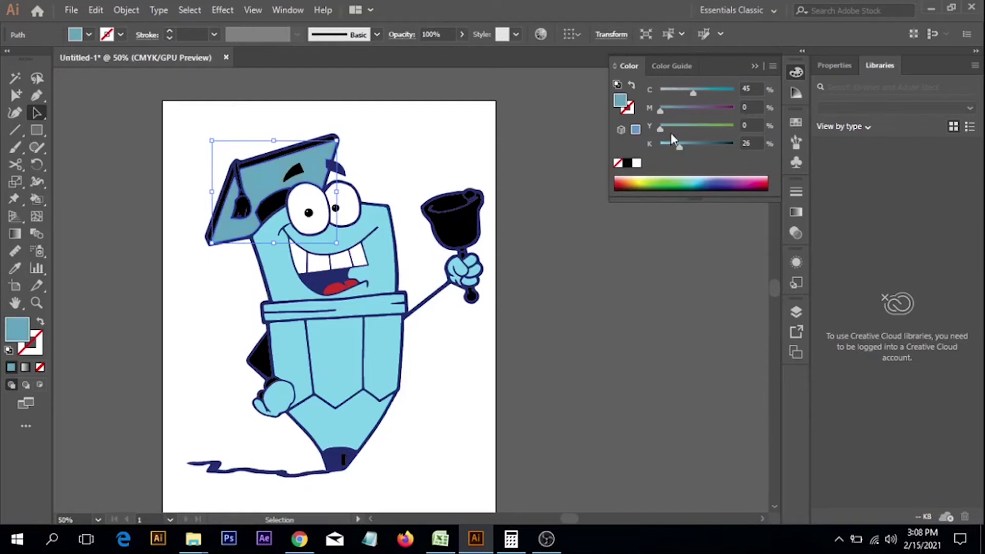
pyautogui.moveTo(676, 145); pyautogui.dragTo(681, 144)
pyautogui.click(592, 157)
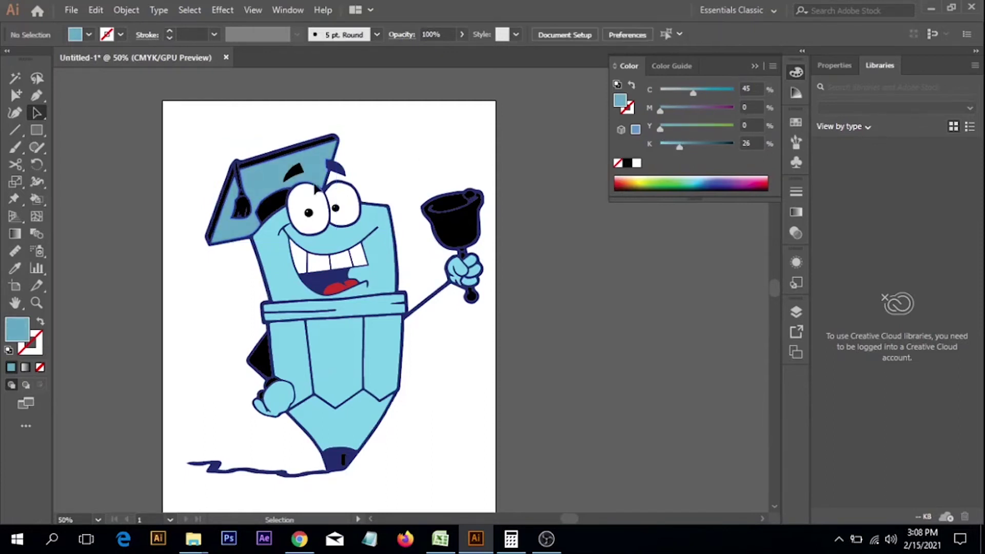
# Fill the cap's inner band above the eyes with the body's light blue and set its black value to 47%.
pyautogui.click(273, 205)
pyautogui.click(17, 268)
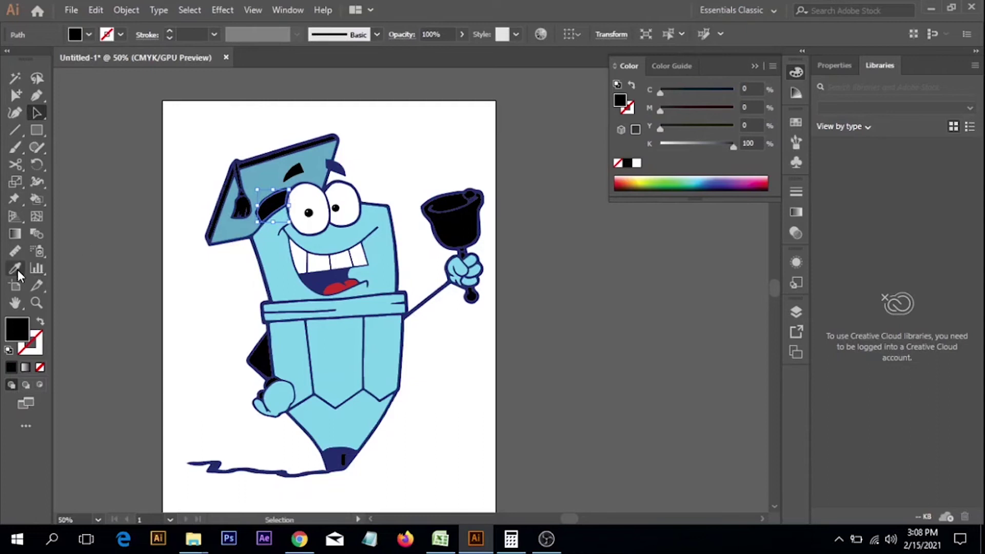
pyautogui.click(354, 274)
pyautogui.moveTo(667, 149); pyautogui.dragTo(695, 151)
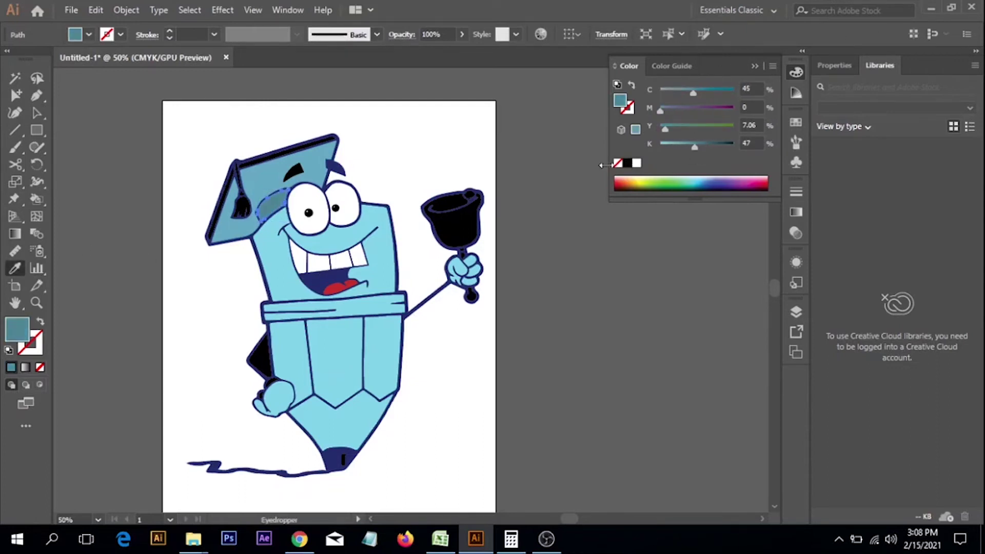
pyautogui.press('a')
pyautogui.click(433, 178)
# Apply the body's light blue to the black triangular arm shape beside the pencil's lower hand.
pyautogui.moveTo(440, 231); pyautogui.dragTo(439, 206)
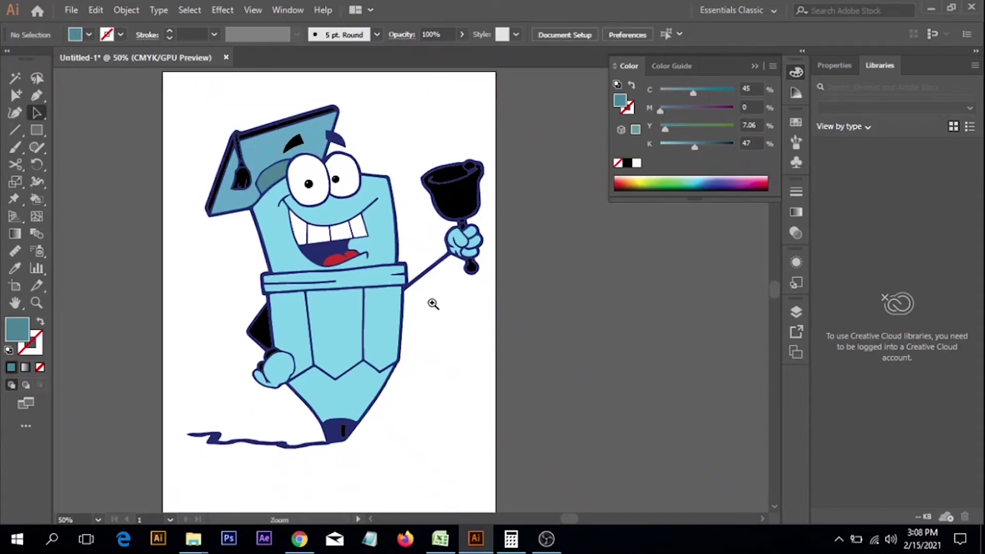
pyautogui.click(258, 326)
pyautogui.click(14, 268)
pyautogui.click(346, 328)
pyautogui.press('v')
pyautogui.click(491, 336)
# Apply the body's light blue to the small black highlight on the pencil tip with the Eyedropper.
pyautogui.moveTo(493, 338); pyautogui.dragTo(470, 330)
pyautogui.keyDown('ctrl'); pyautogui.keyDown('alt'); pyautogui.click(407, 311); pyautogui.keyUp('alt'); pyautogui.keyUp('ctrl')
pyautogui.moveTo(412, 297)
pyautogui.mouseDown()
pyautogui.moveTo(402, 321)
pyautogui.moveTo(421, 314)
pyautogui.moveTo(457, 330)
pyautogui.mouseUp()
pyautogui.keyDown('ctrl'); pyautogui.click(403, 317); pyautogui.keyUp('ctrl')
pyautogui.scroll(1, 366, 416)
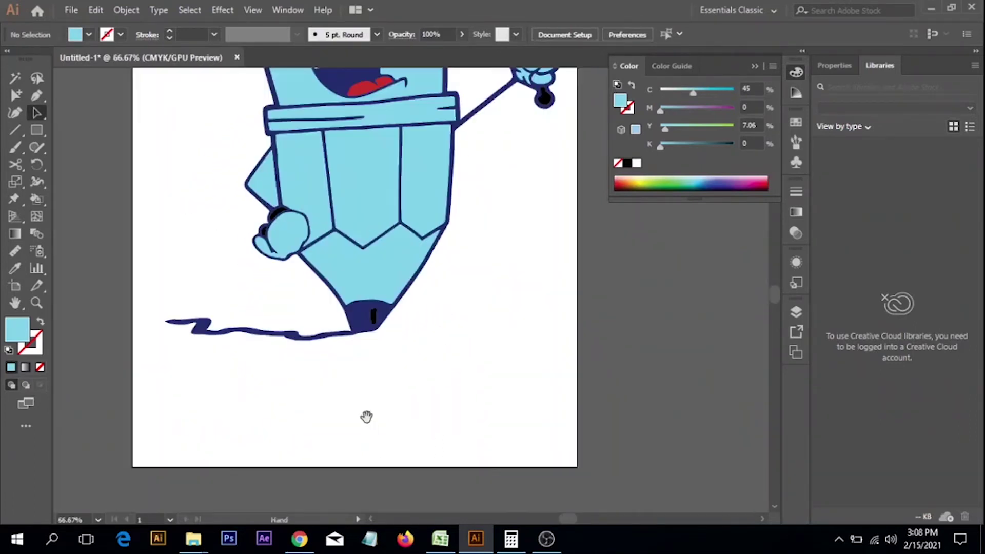
pyautogui.click(374, 323)
pyautogui.press('i')
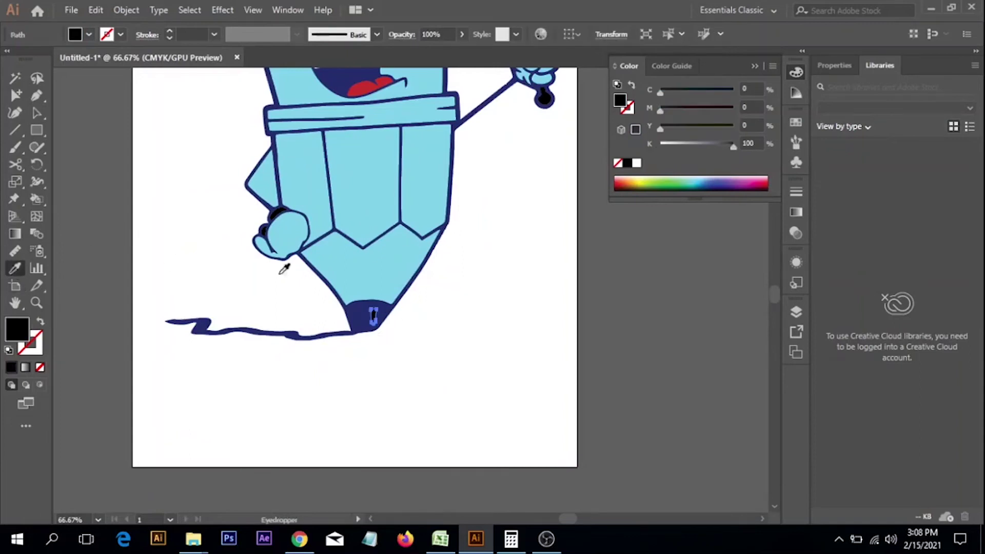
pyautogui.click(388, 241)
pyautogui.press('v')
pyautogui.click(481, 306)
# Apply the body's light blue to the bell shape above the raised hand with the Eyedropper.
pyautogui.scroll(-2, 445, 300)
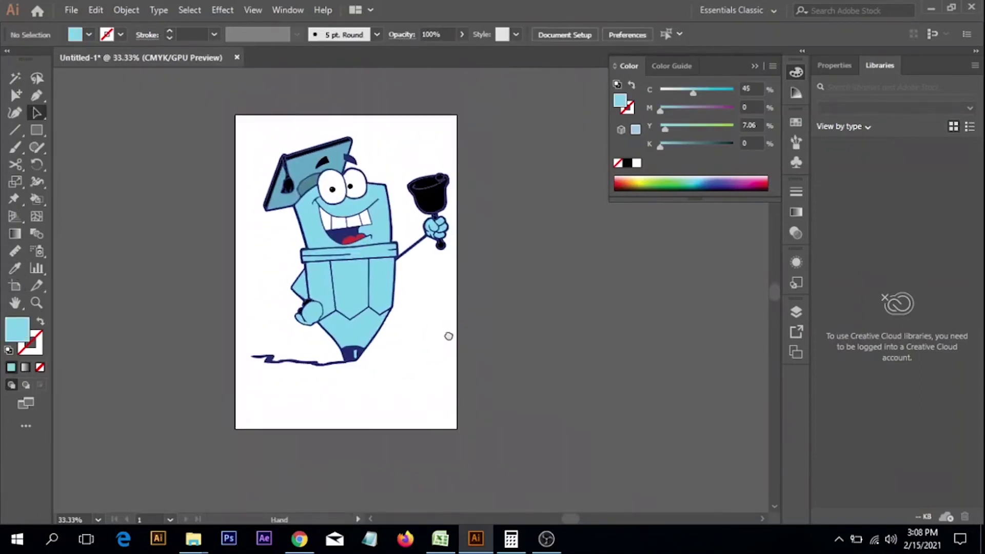
pyautogui.moveTo(315, 215); pyautogui.dragTo(231, 136)
pyautogui.keyDown('alt'); pyautogui.keyDown('shift'); pyautogui.moveTo(451, 143); pyautogui.dragTo(411, 189); pyautogui.keyUp('shift'); pyautogui.keyUp('alt')
pyautogui.click(476, 224)
pyautogui.scroll(4, 440, 231)
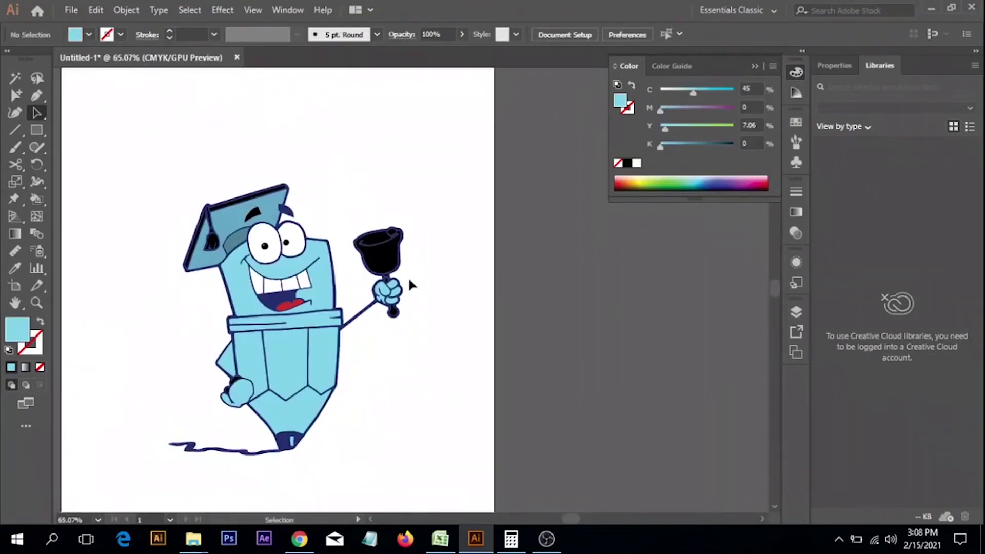
pyautogui.click(391, 259)
pyautogui.click(16, 266)
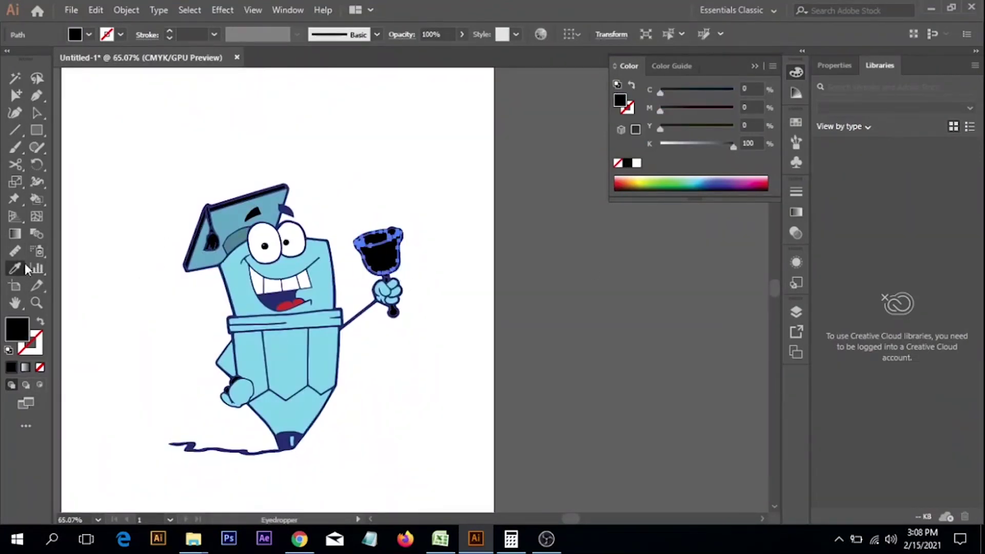
pyautogui.click(323, 300)
pyautogui.press('a')
pyautogui.click(444, 302)
# Draw a short curved Pen path at the junction of the scribbled line and pencil tip, with a light blue stroke and no fill.
pyautogui.moveTo(452, 307); pyautogui.dragTo(453, 288)
pyautogui.moveTo(219, 358); pyautogui.dragTo(345, 313)
pyautogui.moveTo(374, 368); pyautogui.dragTo(359, 222)
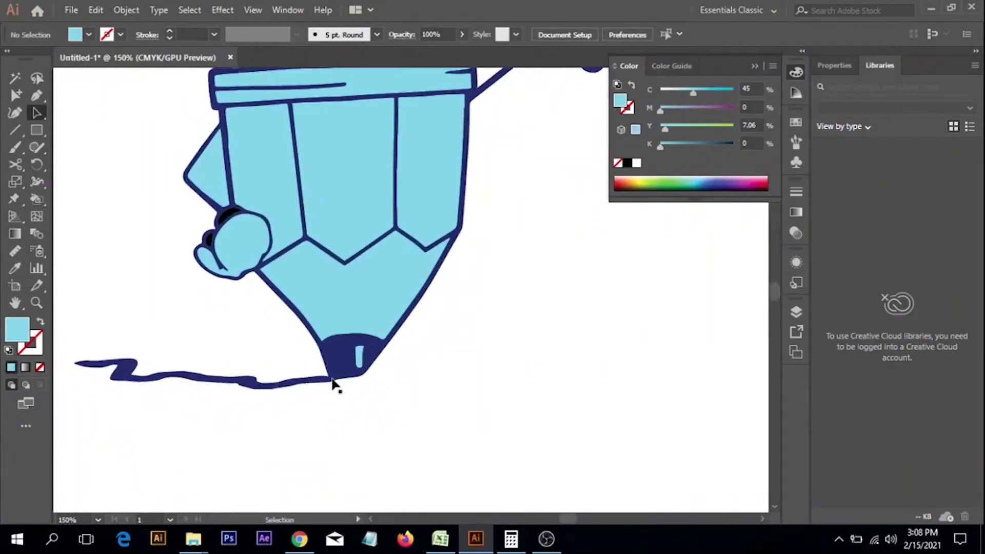
pyautogui.click(36, 95)
pyautogui.scroll(1, 308, 313)
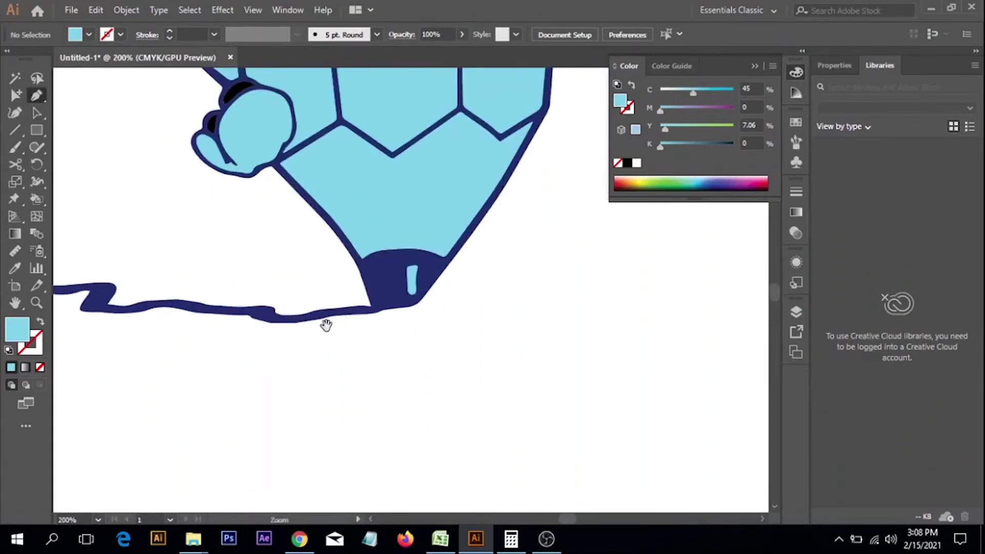
pyautogui.click(368, 298)
pyautogui.moveTo(379, 346); pyautogui.dragTo(375, 375)
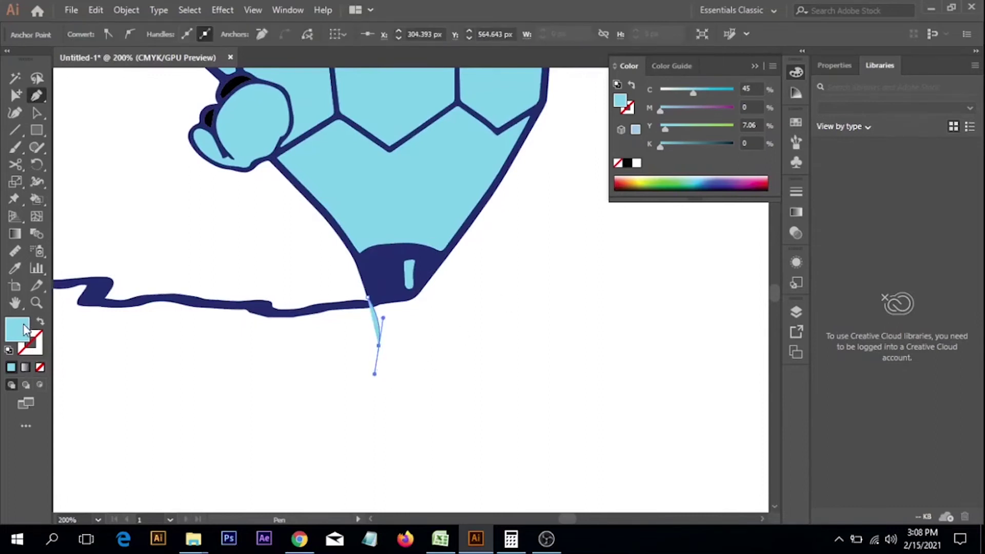
pyautogui.click(40, 323)
pyautogui.press('c')
pyautogui.click(416, 337)
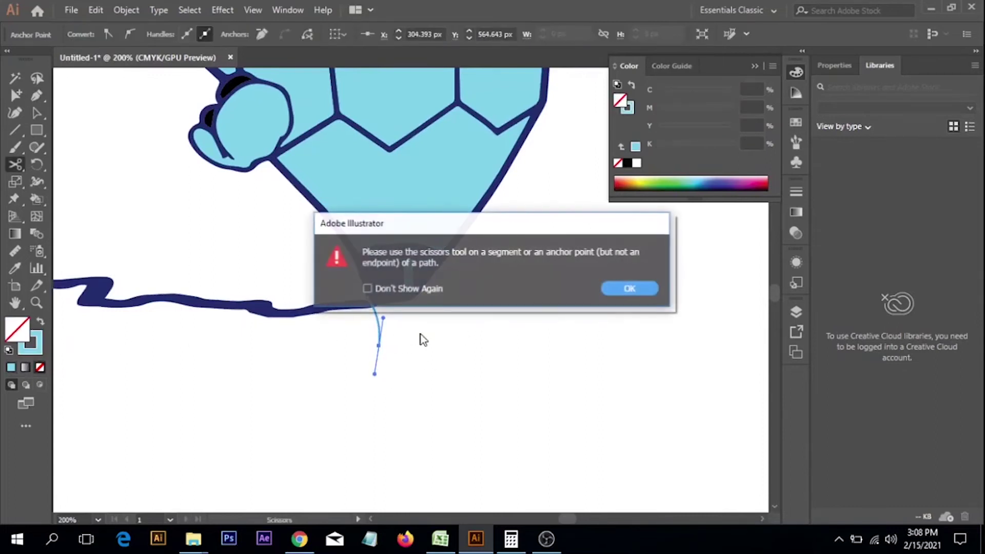
pyautogui.click(633, 287)
# Move the curved path up slightly so it cuts across the scribbled line where it meets the pencil tip.
pyautogui.press('v')
pyautogui.scroll(2, 403, 302)
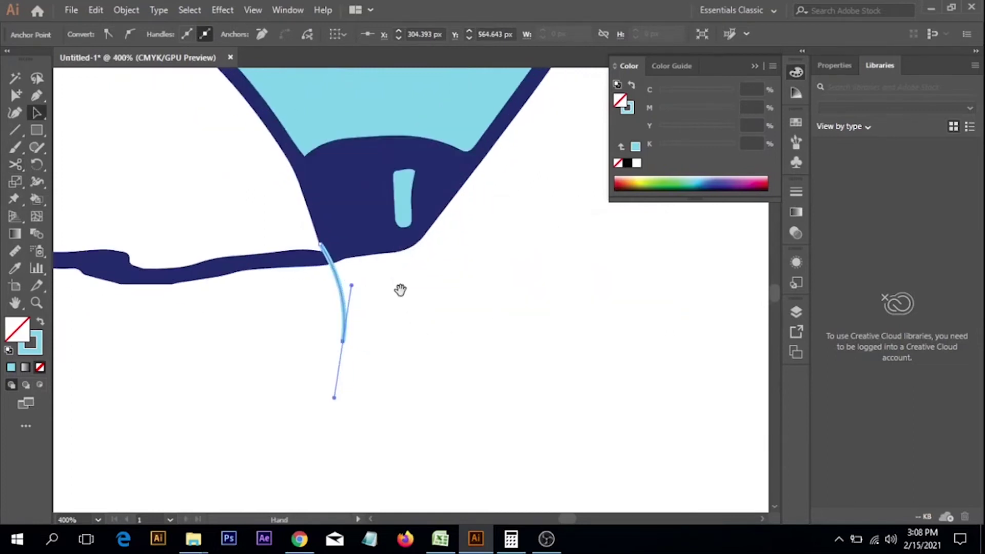
pyautogui.click(357, 321)
pyautogui.moveTo(356, 326); pyautogui.dragTo(340, 297)
pyautogui.click(412, 327)
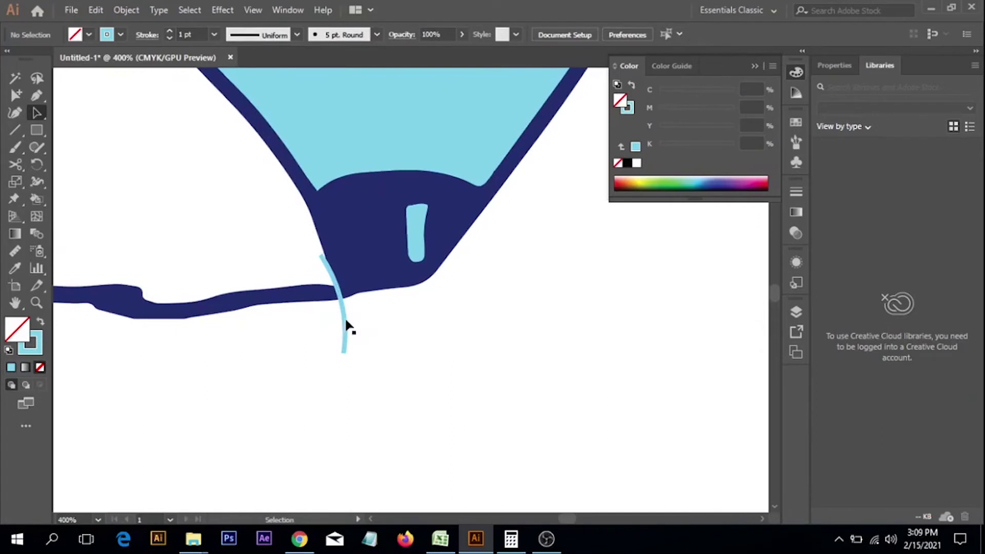
# Select the curved path and the dark outline and erase the scribbled line from the tip with the Shape Builder tool.
pyautogui.click(345, 324)
pyautogui.keyDown('shift'); pyautogui.click(266, 303); pyautogui.keyUp('shift')
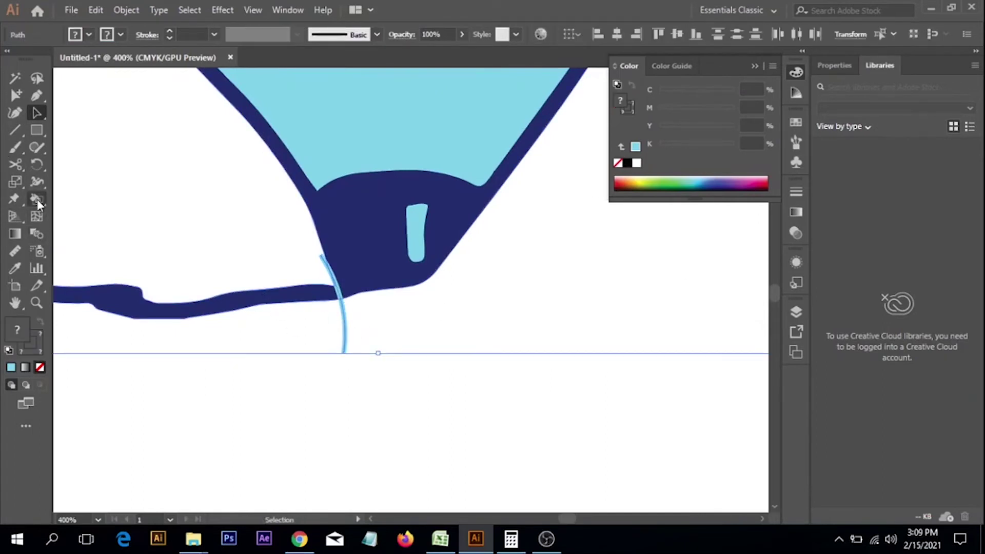
pyautogui.moveTo(37, 199); pyautogui.dragTo(104, 201)
pyautogui.click(104, 200)
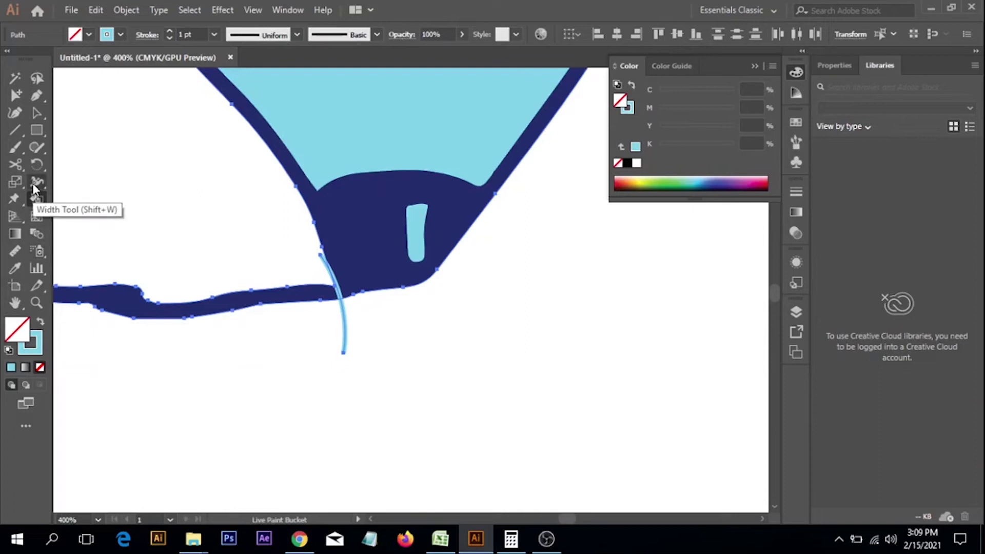
pyautogui.click(36, 199)
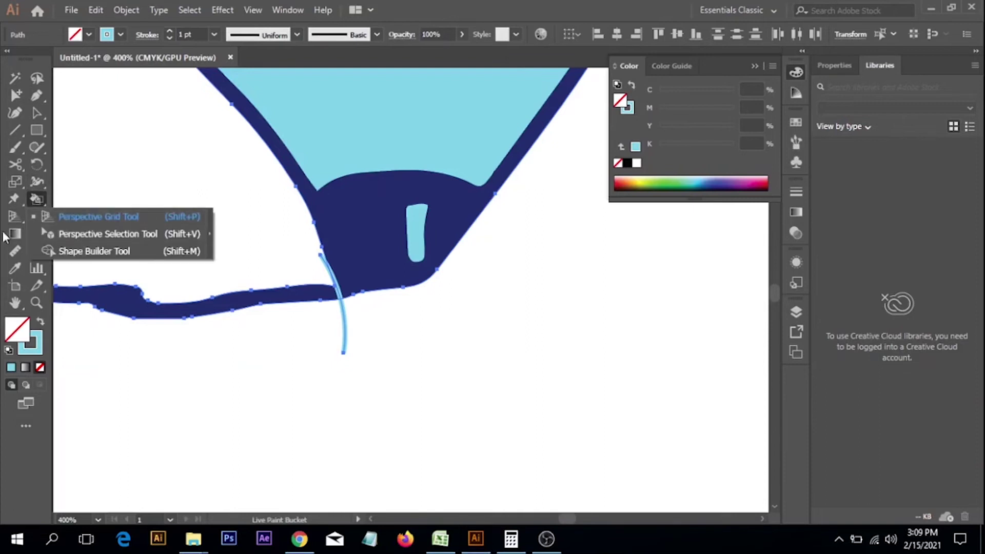
pyautogui.click(96, 251)
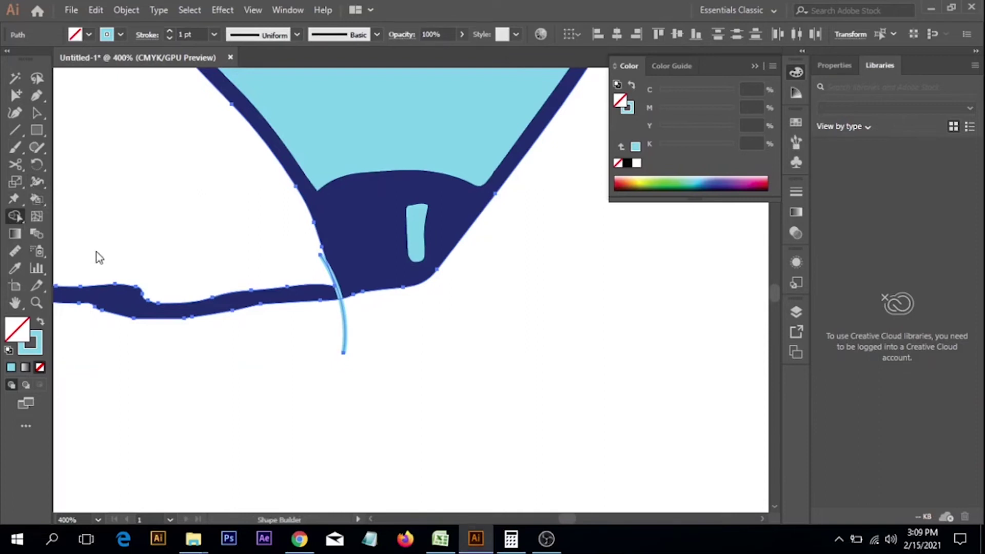
pyautogui.keyDown('alt'); pyautogui.click(304, 300); pyautogui.keyUp('alt')
# Delete the leftover light blue cutting curve below the pencil tip.
pyautogui.keyDown('ctrl'); pyautogui.keyDown('alt'); pyautogui.click(438, 275); pyautogui.keyUp('alt'); pyautogui.keyUp('ctrl')
pyautogui.press('v')
pyautogui.click(383, 358)
pyautogui.click(341, 328)
pyautogui.press('Delete')
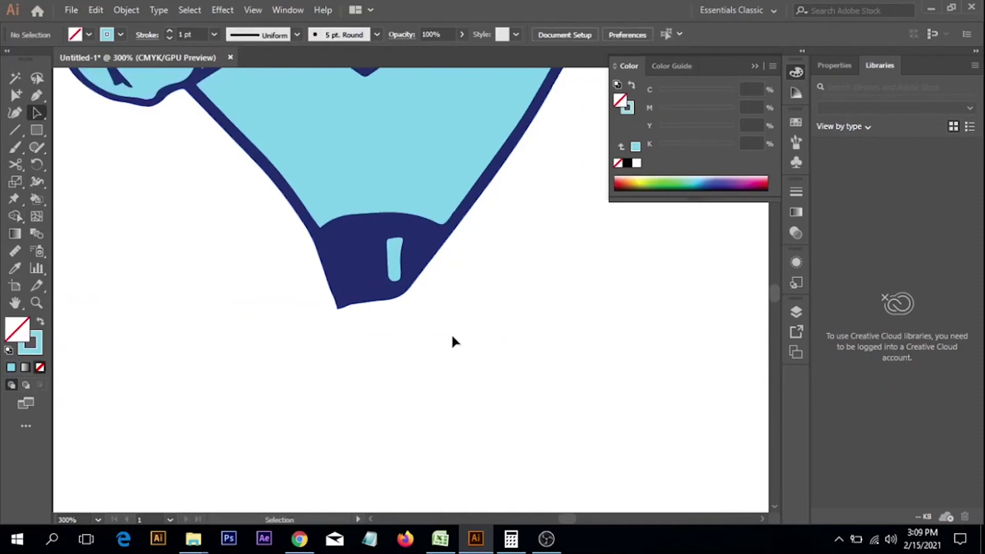
# Draw a closed, pointed shape with the Pen tool along the blunt lower end of the pencil tip.
pyautogui.keyDown('ctrl'); pyautogui.keyDown('alt'); pyautogui.click(450, 286); pyautogui.keyUp('alt'); pyautogui.keyUp('ctrl')
pyautogui.moveTo(445, 292); pyautogui.dragTo(439, 327)
pyautogui.keyDown('ctrl'); pyautogui.click(393, 336); pyautogui.keyUp('ctrl')
pyautogui.moveTo(377, 241); pyautogui.dragTo(369, 317)
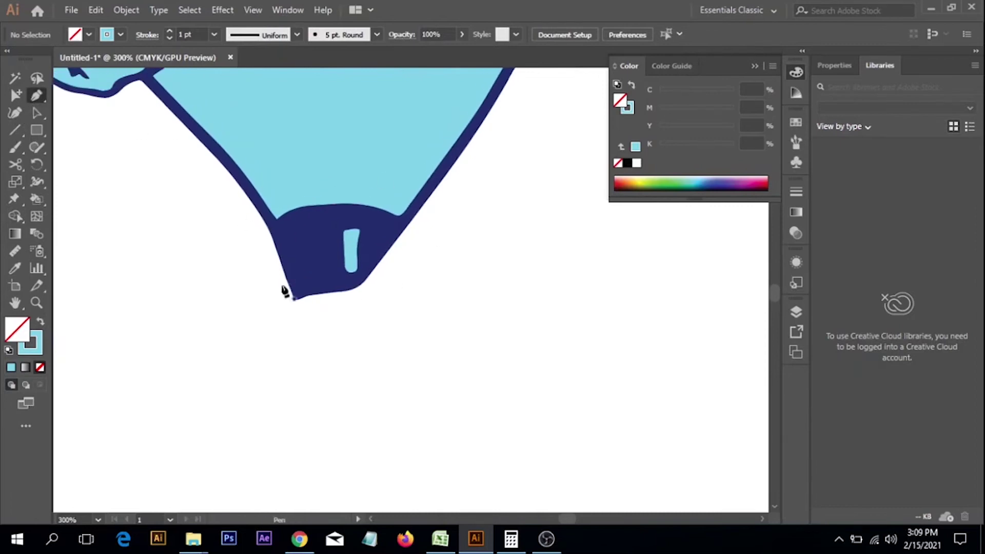
pyautogui.moveTo(282, 286); pyautogui.dragTo(224, 275)
pyautogui.click(235, 289)
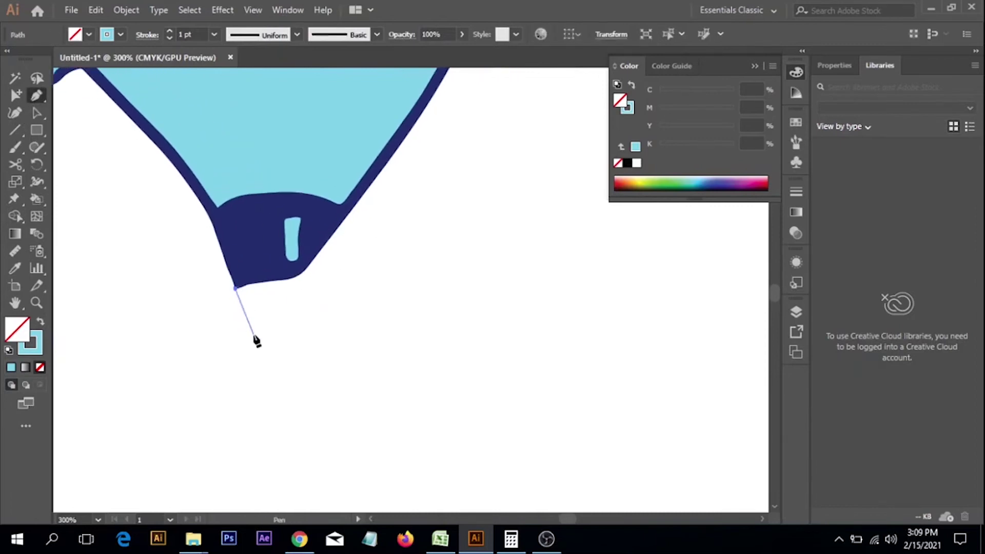
pyautogui.moveTo(302, 273); pyautogui.dragTo(323, 254)
pyautogui.click(302, 273)
pyautogui.click(236, 289)
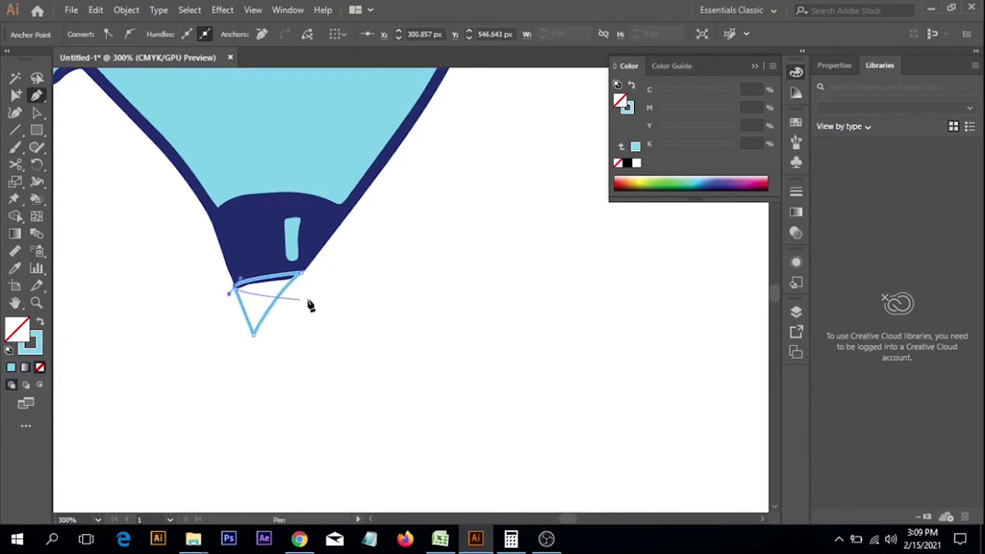
# Fill the new pointed shape with the pencil tip's dark navy and no stroke using the Eyedropper.
pyautogui.press('v')
pyautogui.click(14, 268)
pyautogui.click(249, 224)
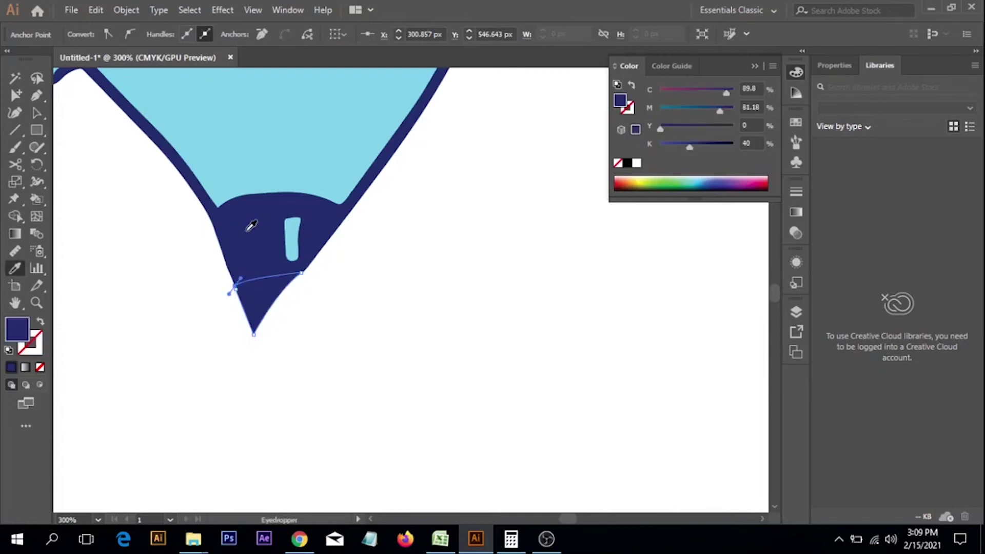
pyautogui.click(406, 281)
pyautogui.keyDown('ctrl'); pyautogui.keyDown('alt'); pyautogui.click(398, 247); pyautogui.keyUp('alt'); pyautogui.keyUp('ctrl')
pyautogui.keyDown('ctrl'); pyautogui.keyDown('alt'); pyautogui.click(432, 250); pyautogui.keyUp('alt'); pyautogui.keyUp('ctrl')
pyautogui.keyDown('ctrl'); pyautogui.keyDown('alt'); pyautogui.click(432, 251); pyautogui.keyUp('alt'); pyautogui.keyUp('ctrl')
# Round the sharp lowest corner of the added tip shape with the Direct Selection tool.
pyautogui.keyDown('ctrl'); pyautogui.click(390, 335); pyautogui.keyUp('ctrl')
pyautogui.keyDown('ctrl'); pyautogui.click(390, 336); pyautogui.keyUp('ctrl')
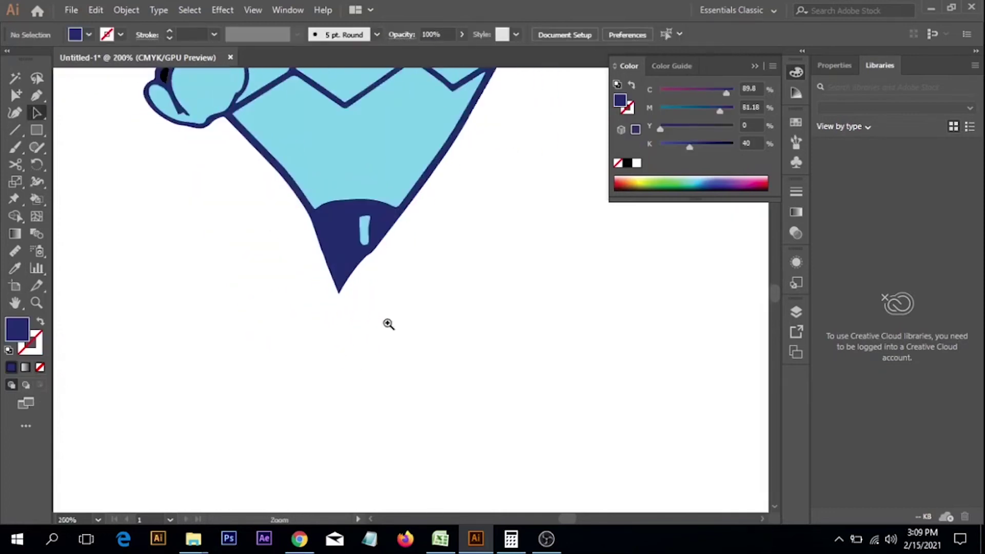
pyautogui.keyDown('ctrl'); pyautogui.click(374, 285); pyautogui.keyUp('ctrl')
pyautogui.keyDown('ctrl'); pyautogui.click(372, 287); pyautogui.keyUp('ctrl')
pyautogui.moveTo(429, 284); pyautogui.dragTo(384, 308)
pyautogui.click(349, 275)
pyautogui.press('a')
pyautogui.scroll(2, 398, 264)
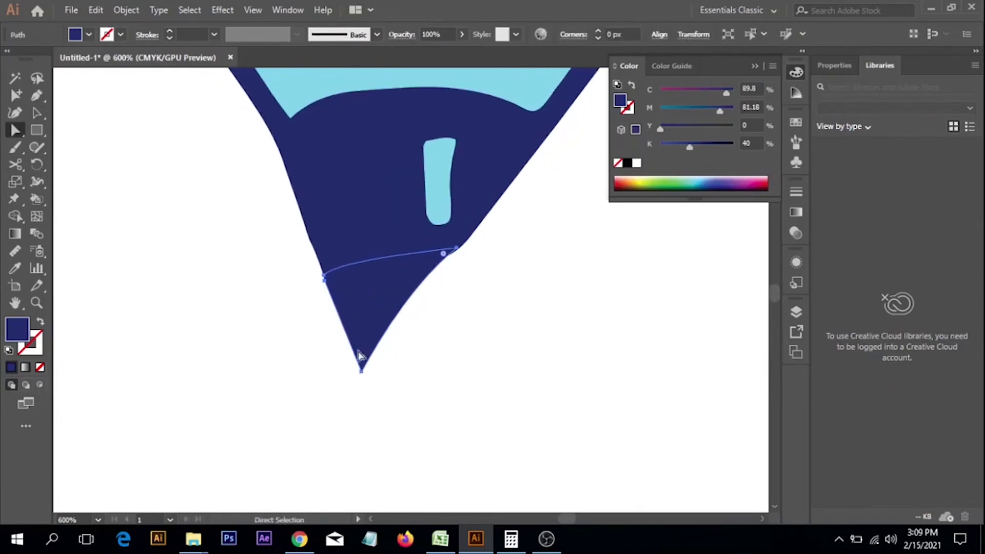
pyautogui.moveTo(364, 358); pyautogui.dragTo(364, 343)
pyautogui.click(560, 318)
# Adjust the added tip shape's upper-right anchor and its handle so its edge flows into the pencil's outline.
pyautogui.moveTo(540, 300); pyautogui.dragTo(478, 330)
pyautogui.click(341, 311)
pyautogui.click(343, 316)
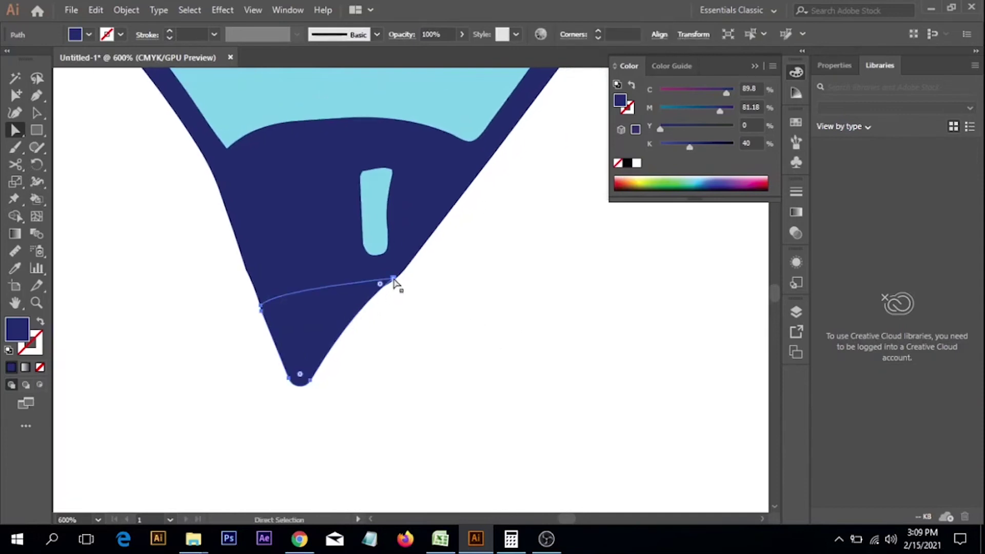
pyautogui.click(394, 282)
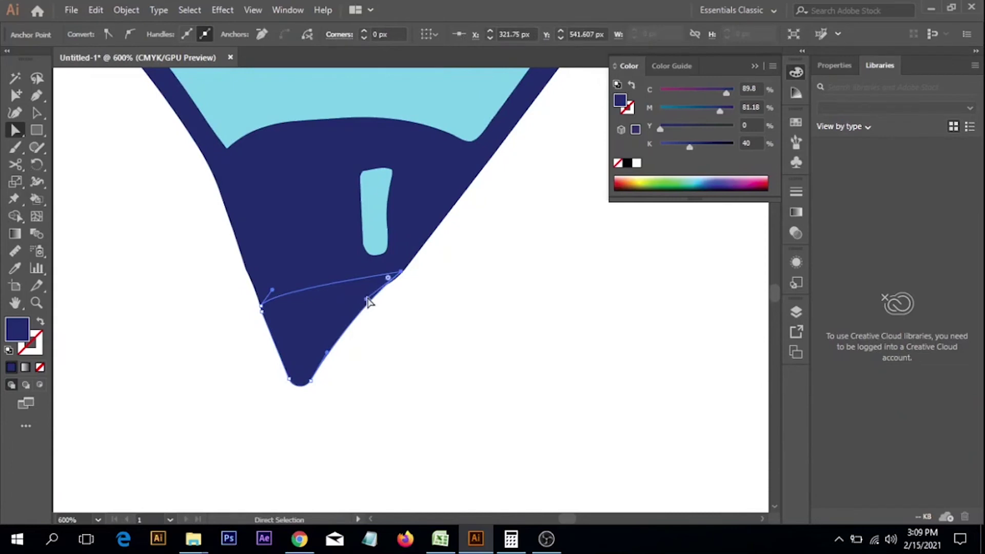
pyautogui.moveTo(368, 303); pyautogui.dragTo(369, 313)
pyautogui.click(522, 330)
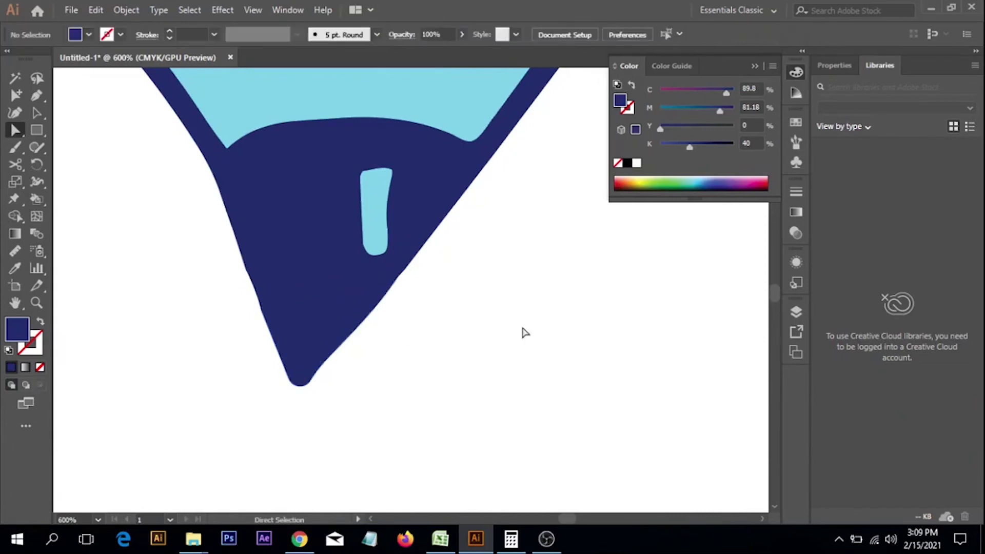
# Select the whole pencil character and scale it down proportionally about its centre to about two thirds of its size.
pyautogui.keyDown('ctrl'); pyautogui.keyDown('alt'); pyautogui.click(449, 289); pyautogui.keyUp('alt'); pyautogui.keyUp('ctrl')
pyautogui.keyDown('ctrl'); pyautogui.keyDown('alt'); pyautogui.click(450, 289); pyautogui.keyUp('alt'); pyautogui.keyUp('ctrl')
pyautogui.keyDown('ctrl'); pyautogui.keyDown('alt'); pyautogui.click(450, 289); pyautogui.keyUp('alt'); pyautogui.keyUp('ctrl')
pyautogui.keyDown('ctrl'); pyautogui.keyDown('alt'); pyautogui.click(450, 288); pyautogui.keyUp('alt'); pyautogui.keyUp('ctrl')
pyautogui.keyDown('ctrl'); pyautogui.keyDown('alt'); pyautogui.click(450, 289); pyautogui.keyUp('alt'); pyautogui.keyUp('ctrl')
pyautogui.keyDown('ctrl'); pyautogui.keyDown('alt'); pyautogui.click(449, 289); pyautogui.keyUp('alt'); pyautogui.keyUp('ctrl')
pyautogui.keyDown('ctrl'); pyautogui.keyDown('alt'); pyautogui.click(449, 289); pyautogui.keyUp('alt'); pyautogui.keyUp('ctrl')
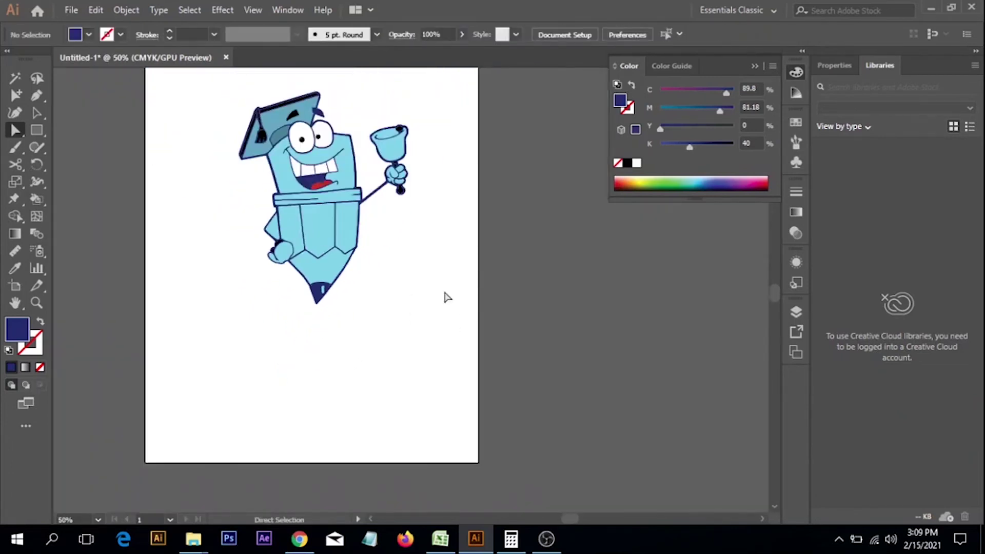
pyautogui.press('v')
pyautogui.moveTo(425, 289); pyautogui.dragTo(442, 366)
pyautogui.moveTo(473, 412)
pyautogui.mouseDown()
pyautogui.moveTo(258, 222)
pyautogui.moveTo(287, 189)
pyautogui.mouseUp()
pyautogui.moveTo(194, 122)
pyautogui.mouseDown()
pyautogui.moveTo(286, 285)
pyautogui.moveTo(419, 409)
pyautogui.mouseUp()
pyautogui.moveTo(337, 306); pyautogui.dragTo(294, 239)
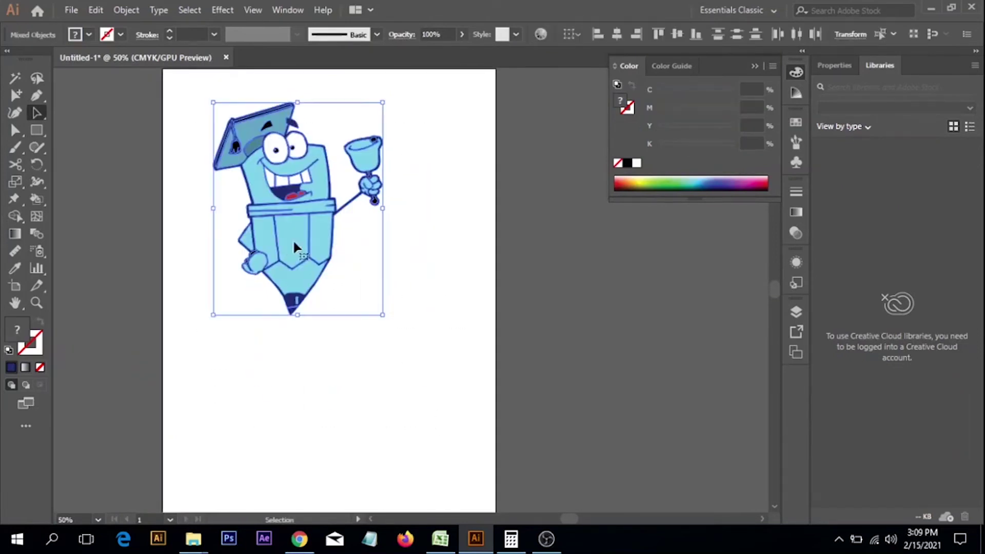
pyautogui.moveTo(383, 102); pyautogui.dragTo(390, 179)
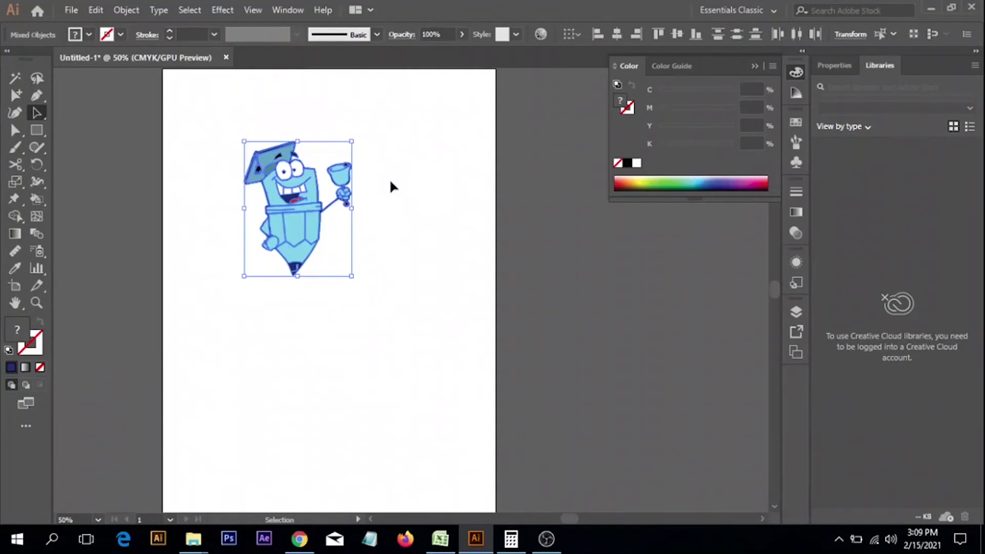
pyautogui.click(389, 179)
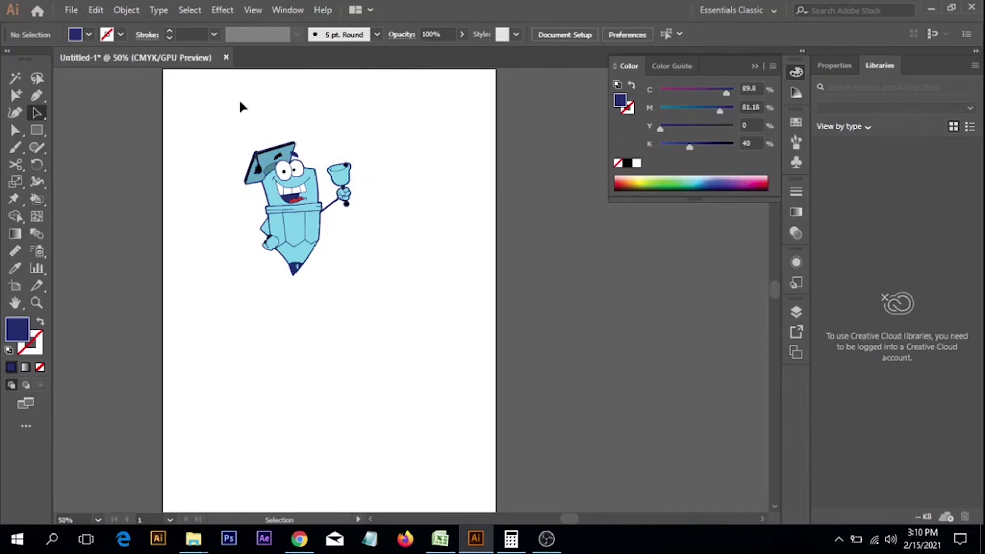
# Move the pencil character off the artboard onto the empty canvas to its left and deselect it.
pyautogui.click(283, 180)
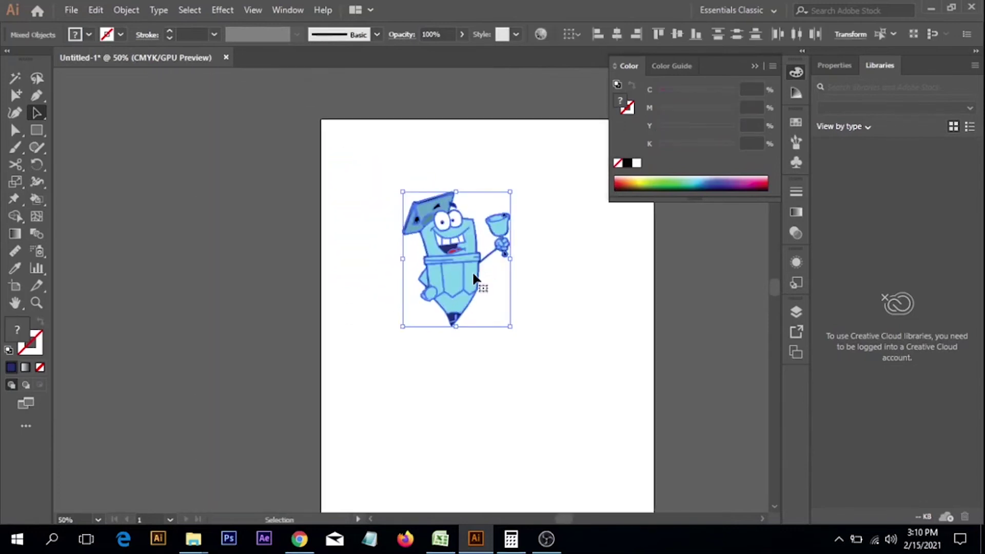
pyautogui.moveTo(472, 271); pyautogui.dragTo(172, 285)
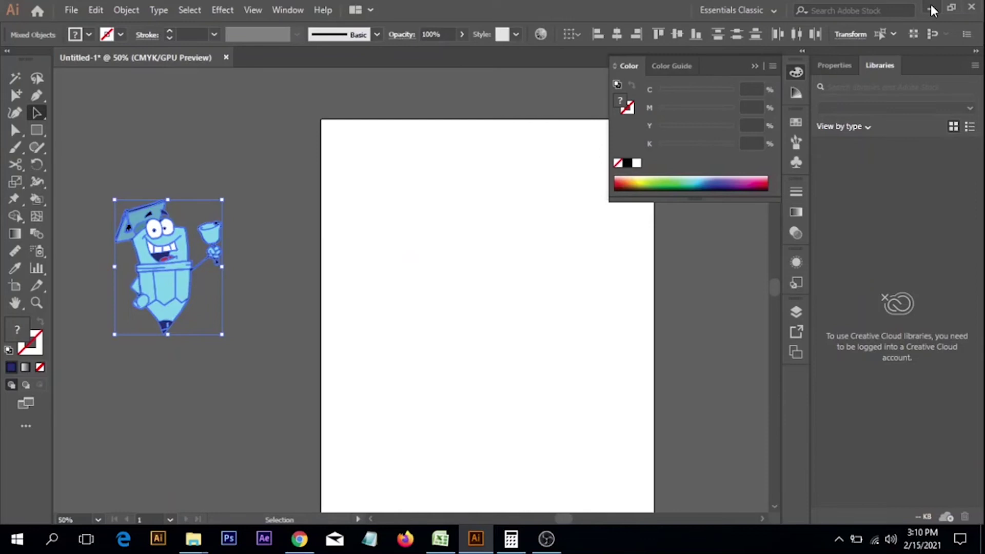
pyautogui.click(69, 9)
pyautogui.click(504, 192)
pyautogui.click(504, 192)
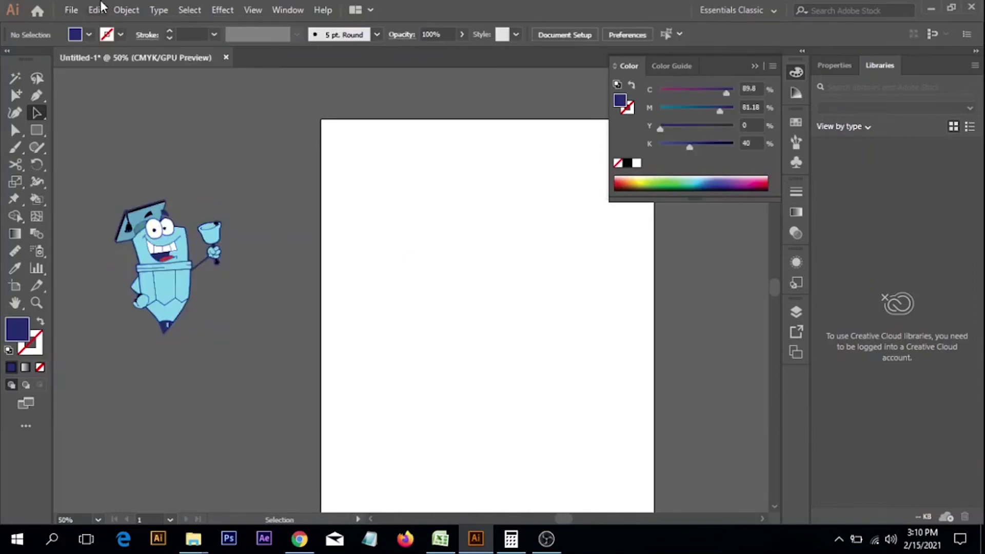
# Place the original cartoon-pencil-vector-1562039 image into the document as a linked file.
pyautogui.click(66, 10)
pyautogui.click(125, 242)
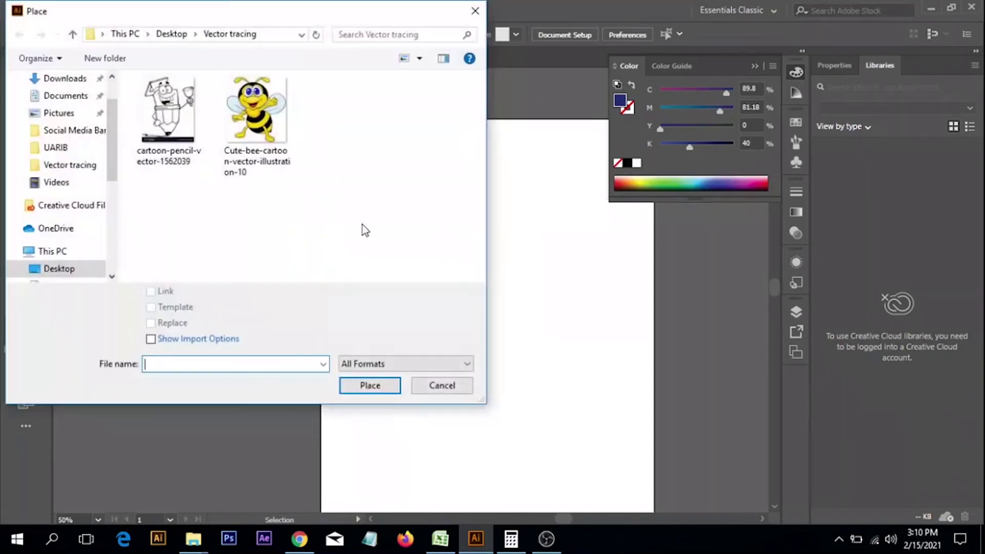
pyautogui.click(168, 110)
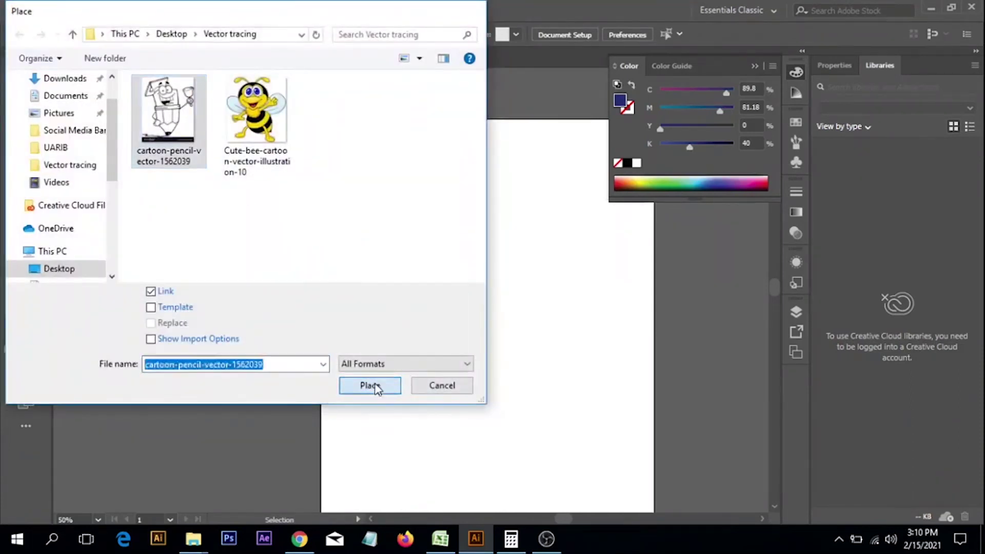
pyautogui.click(375, 387)
pyautogui.click(311, 274)
# Shrink the placed pencil image to about the recoloured pencil's height and position it just to the left of that artwork.
pyautogui.moveTo(431, 389)
pyautogui.mouseDown()
pyautogui.moveTo(670, 274)
pyautogui.moveTo(159, 334)
pyautogui.mouseUp()
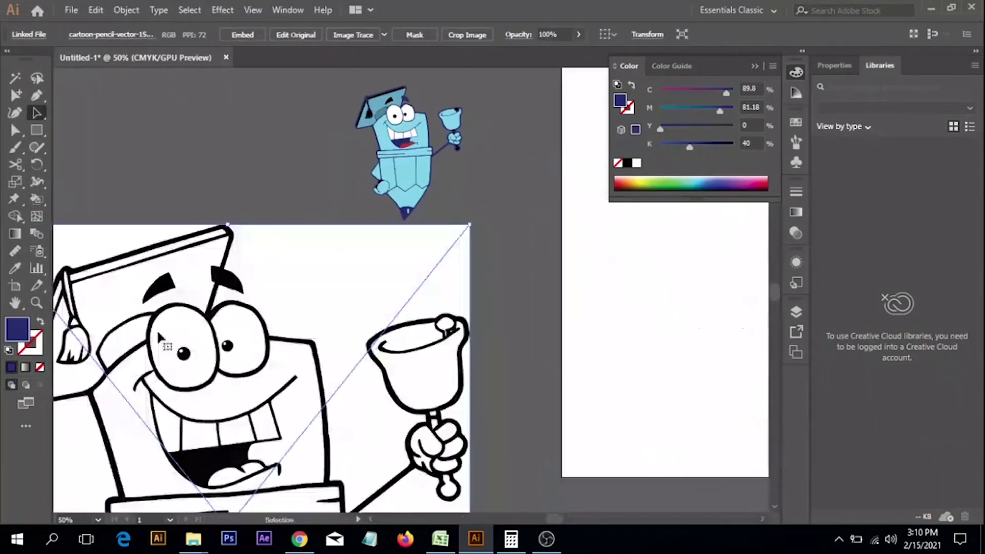
pyautogui.moveTo(468, 224)
pyautogui.mouseDown()
pyautogui.moveTo(390, 349)
pyautogui.moveTo(310, 422)
pyautogui.mouseUp()
pyautogui.moveTo(308, 500)
pyautogui.mouseDown()
pyautogui.moveTo(343, 180)
pyautogui.moveTo(384, 213)
pyautogui.moveTo(378, 221)
pyautogui.mouseUp()
pyautogui.keyDown('ctrl'); pyautogui.click(354, 181); pyautogui.keyUp('ctrl')
pyautogui.moveTo(309, 330); pyautogui.dragTo(304, 253)
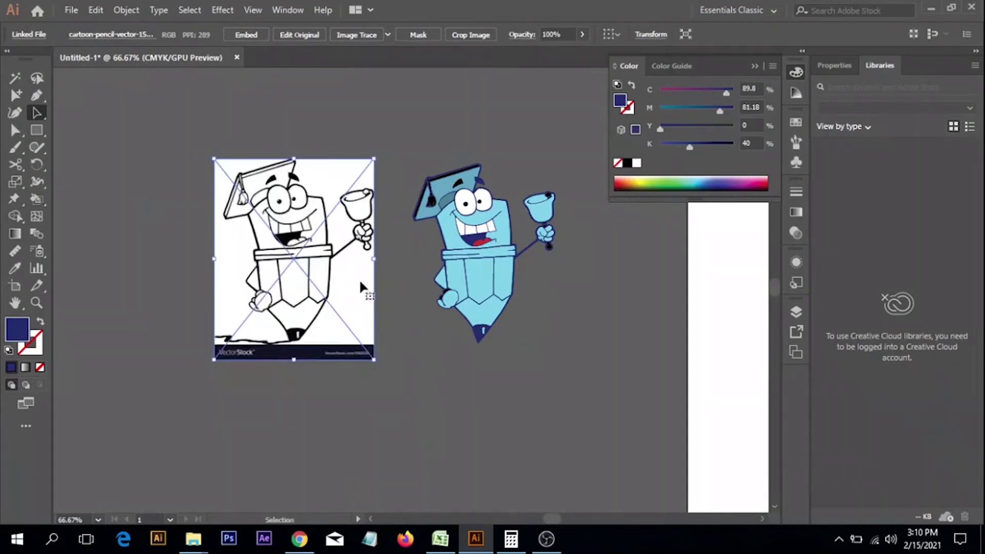
pyautogui.moveTo(548, 316); pyautogui.dragTo(406, 334)
pyautogui.click(431, 344)
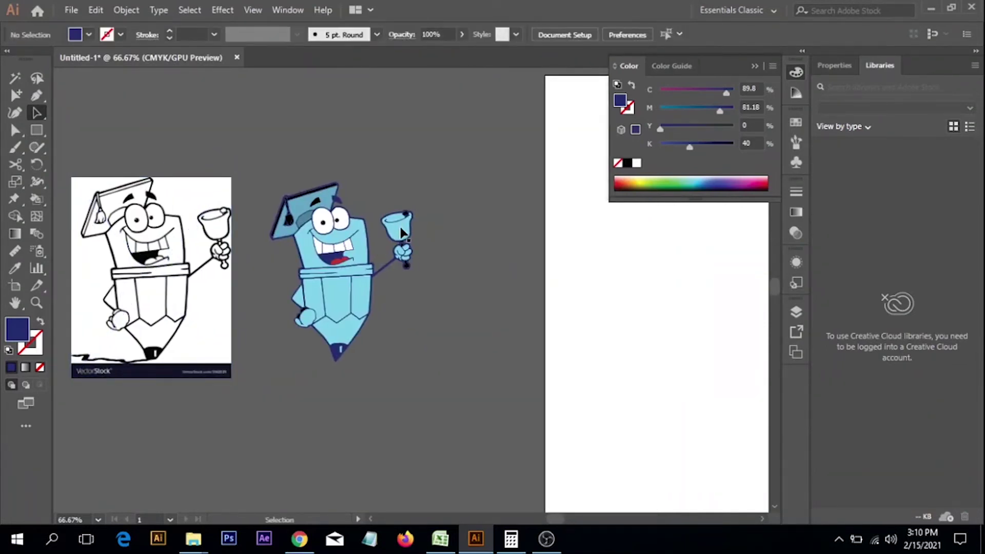
pyautogui.moveTo(527, 340)
pyautogui.mouseDown()
pyautogui.moveTo(460, 342)
pyautogui.moveTo(430, 361)
pyautogui.moveTo(149, 381)
pyautogui.moveTo(499, 341)
pyautogui.mouseUp()
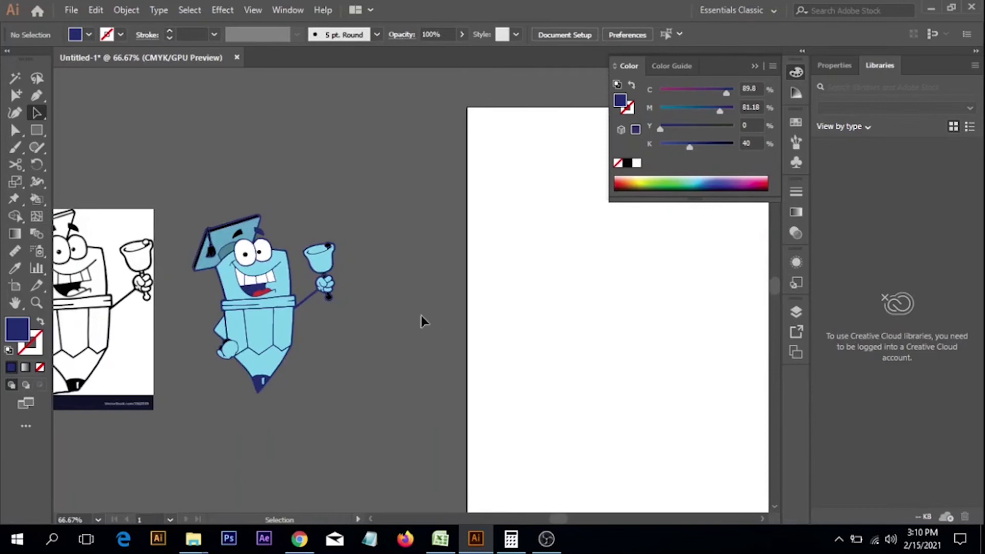
# Place the Cute-bee-cartoon-vector-illustration-10 image on the artboard as a linked file.
pyautogui.click(72, 11)
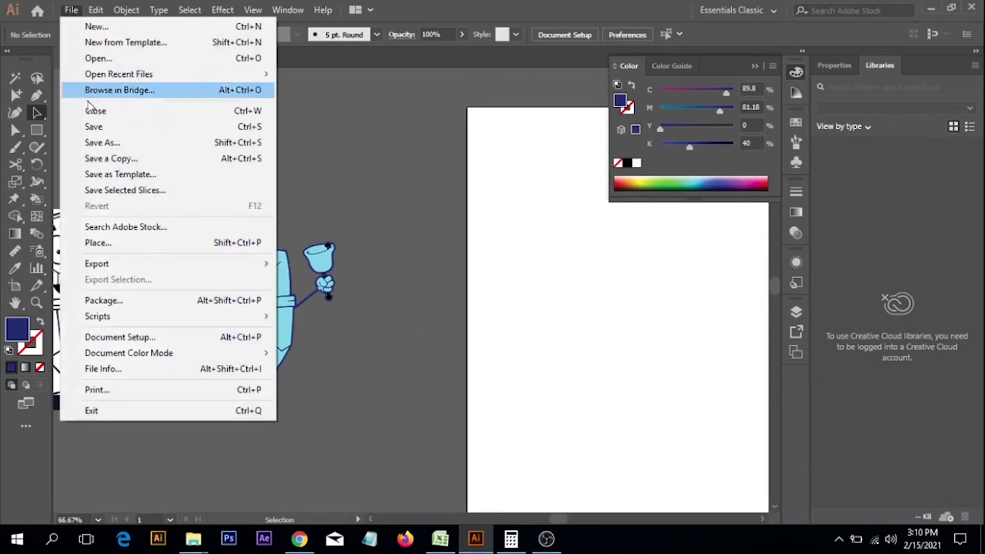
pyautogui.click(98, 243)
pyautogui.click(257, 136)
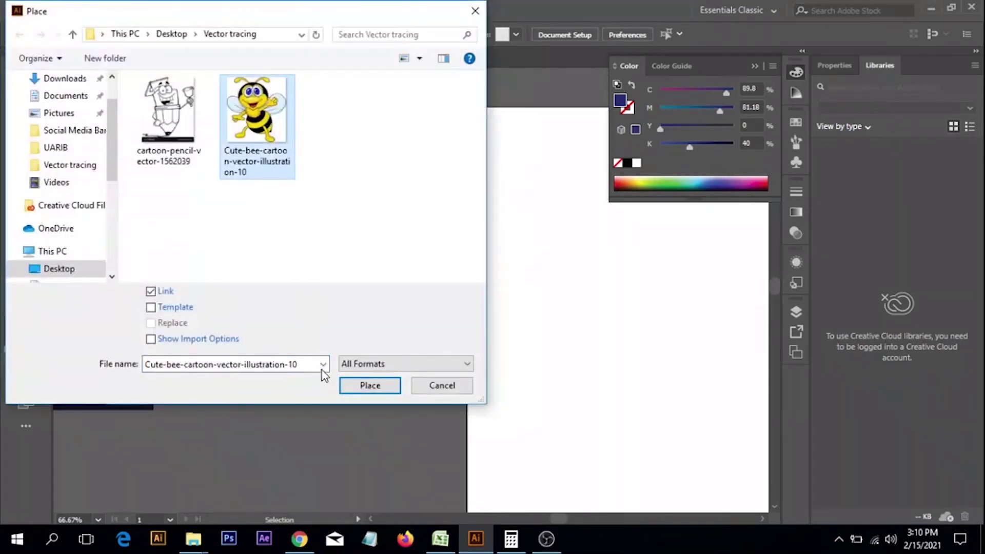
pyautogui.click(369, 385)
pyautogui.click(484, 319)
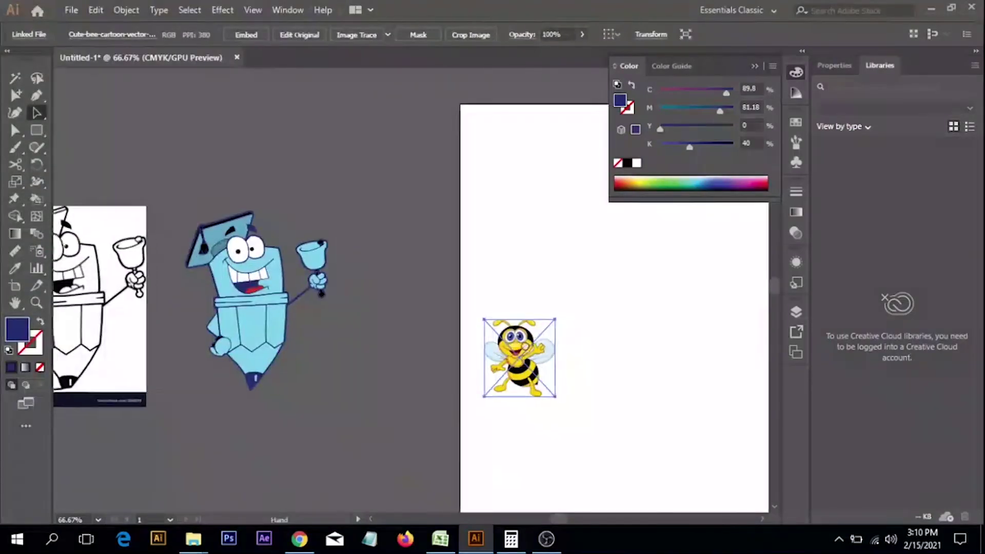
# Move the bee image to the upper part of the artboard and enlarge it proportionally to about 372 by 406 px.
pyautogui.moveTo(525, 347); pyautogui.dragTo(267, 325)
pyautogui.moveTo(299, 376); pyautogui.dragTo(373, 461)
pyautogui.moveTo(339, 431); pyautogui.dragTo(467, 288)
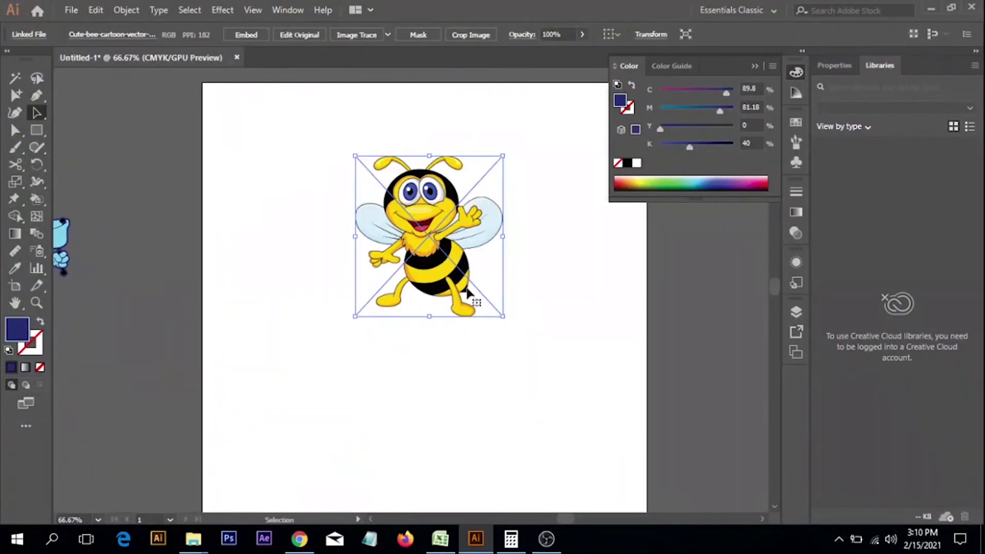
pyautogui.click(498, 320)
pyautogui.click(501, 314)
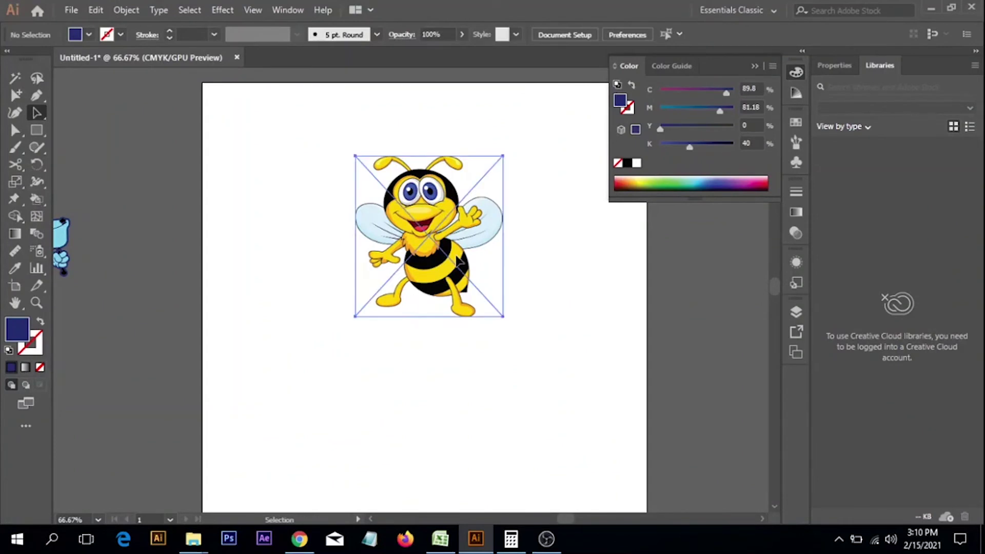
pyautogui.moveTo(501, 314); pyautogui.dragTo(406, 299)
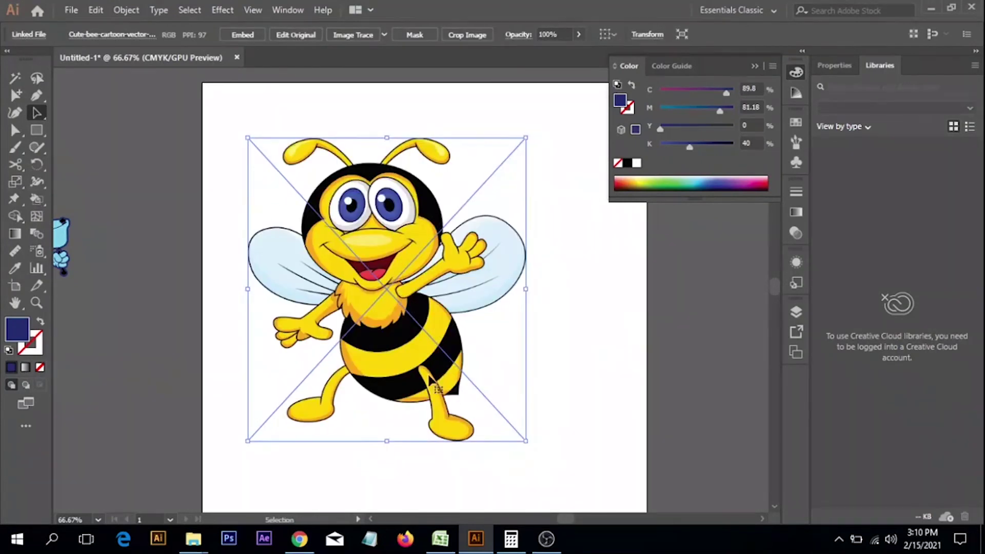
pyautogui.moveTo(430, 379); pyautogui.dragTo(430, 341)
pyautogui.click(586, 332)
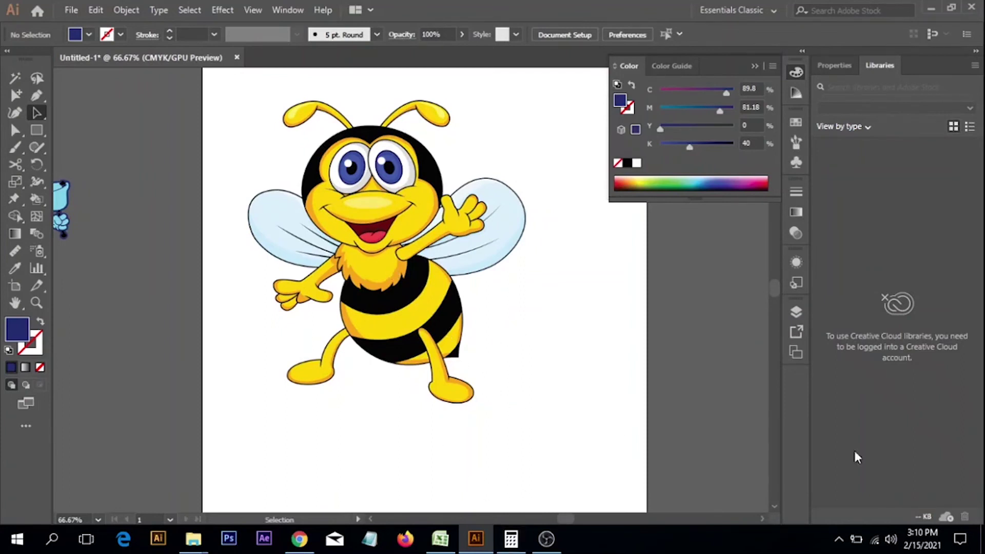
# Show the Image Trace settings for the bee image and embed the image in the document.
pyautogui.click(378, 249)
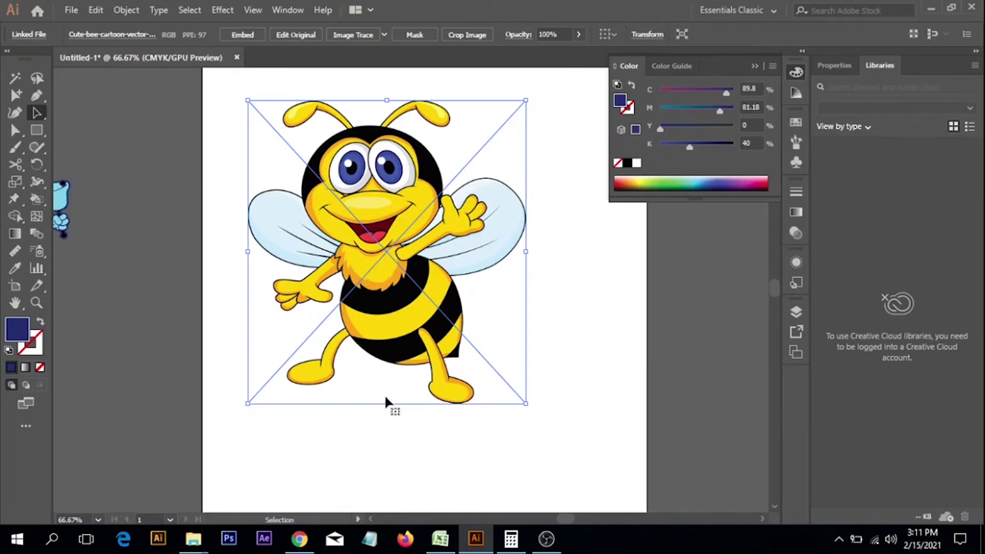
pyautogui.click(271, 7)
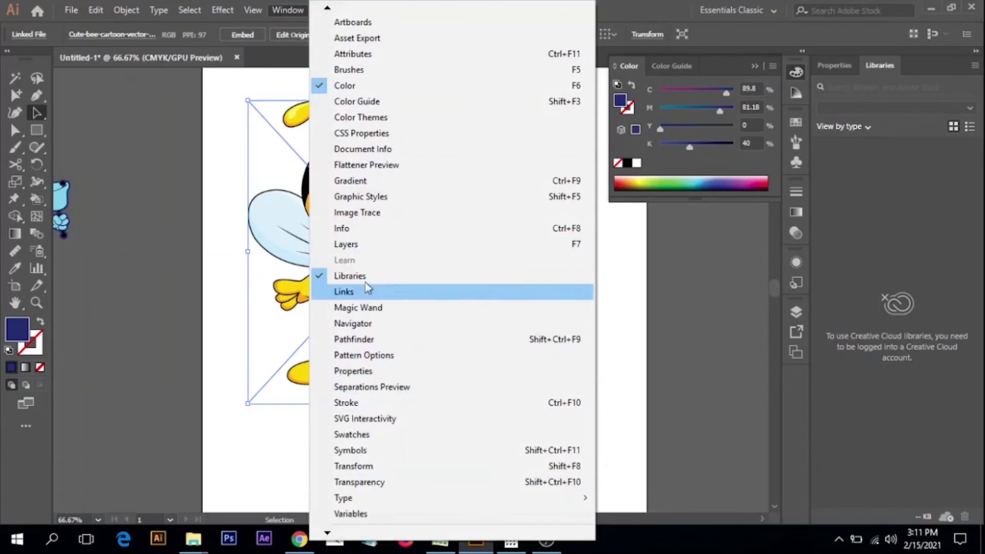
pyautogui.click(368, 215)
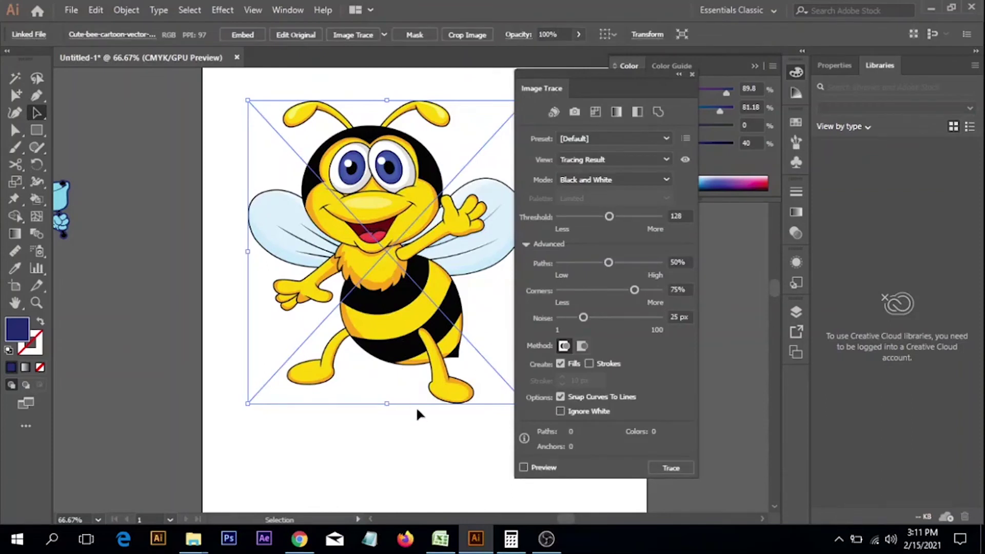
pyautogui.click(228, 36)
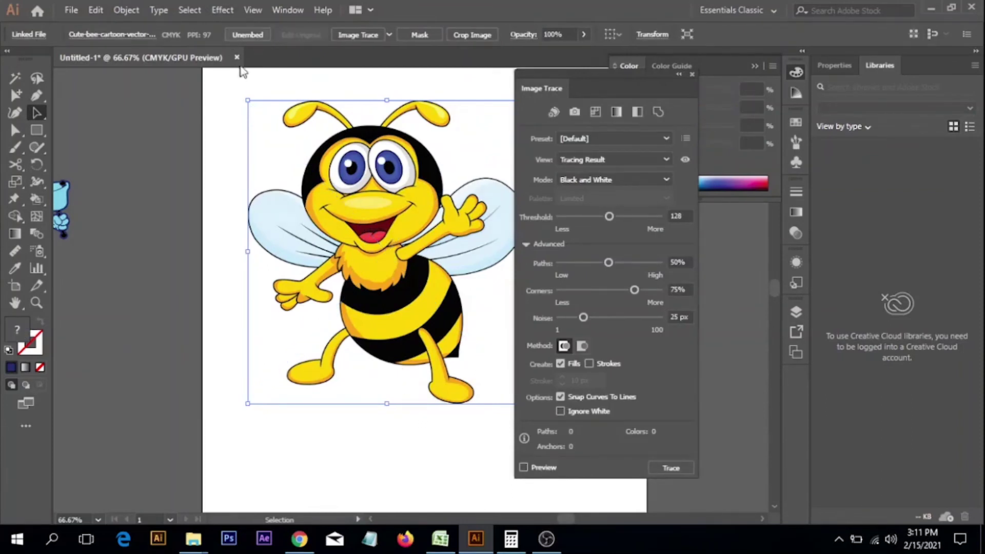
pyautogui.hscroll(5, 393, 349)
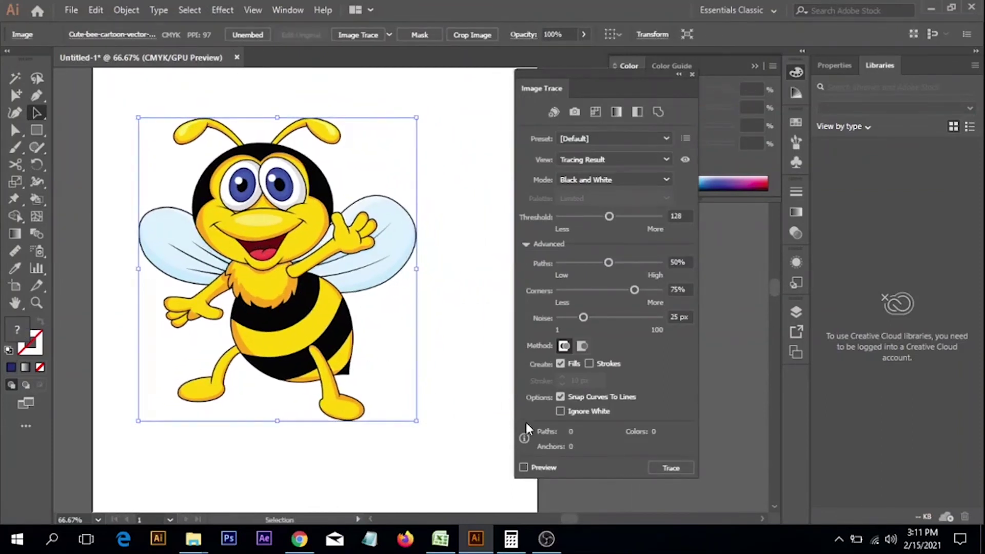
# Set the bee's trace mode to Color and turn on the tracing preview.
pyautogui.click(585, 159)
pyautogui.click(585, 179)
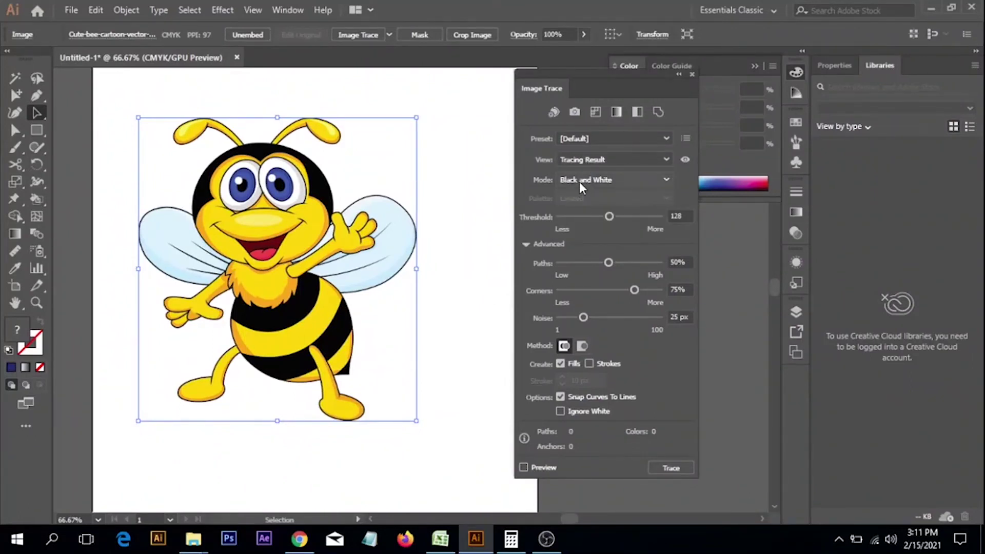
pyautogui.click(580, 182)
pyautogui.click(576, 196)
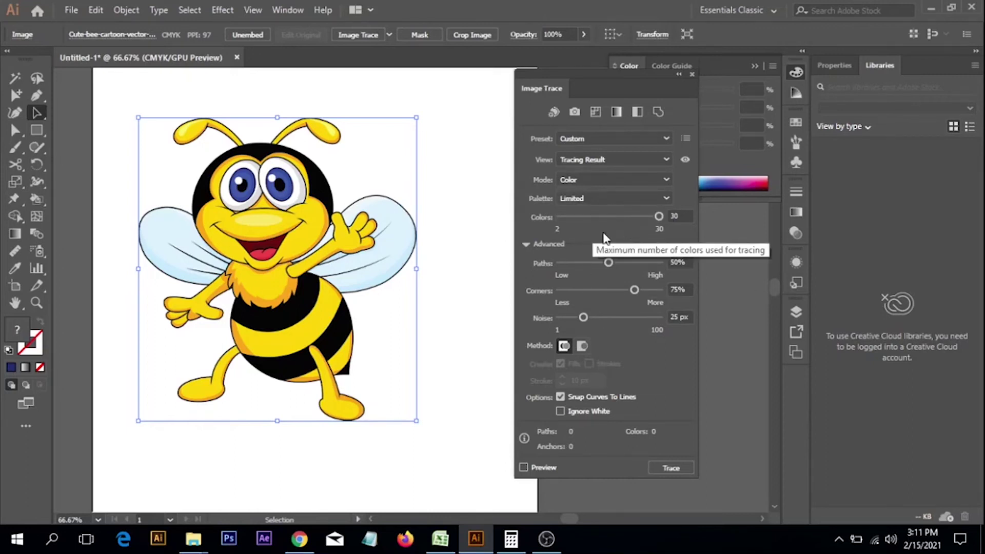
pyautogui.click(537, 471)
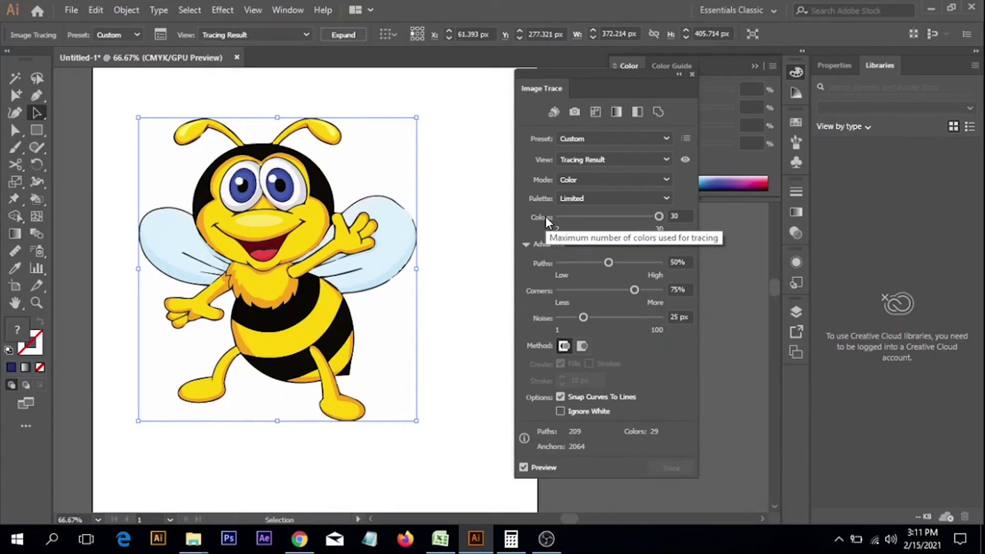
# Reduce the maximum number of trace colours, trying 18 and 8 before setting 13.
pyautogui.click(618, 215)
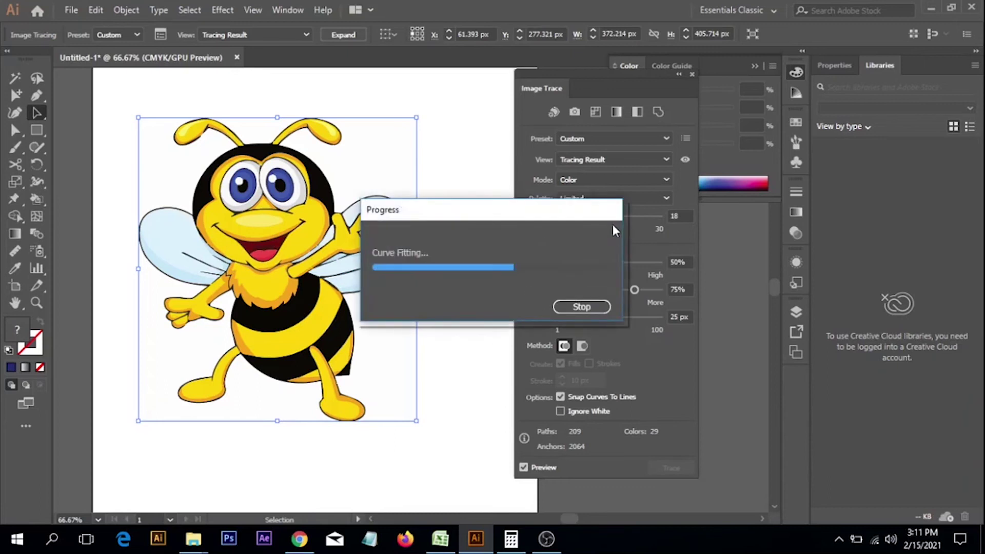
pyautogui.moveTo(615, 217); pyautogui.dragTo(597, 217)
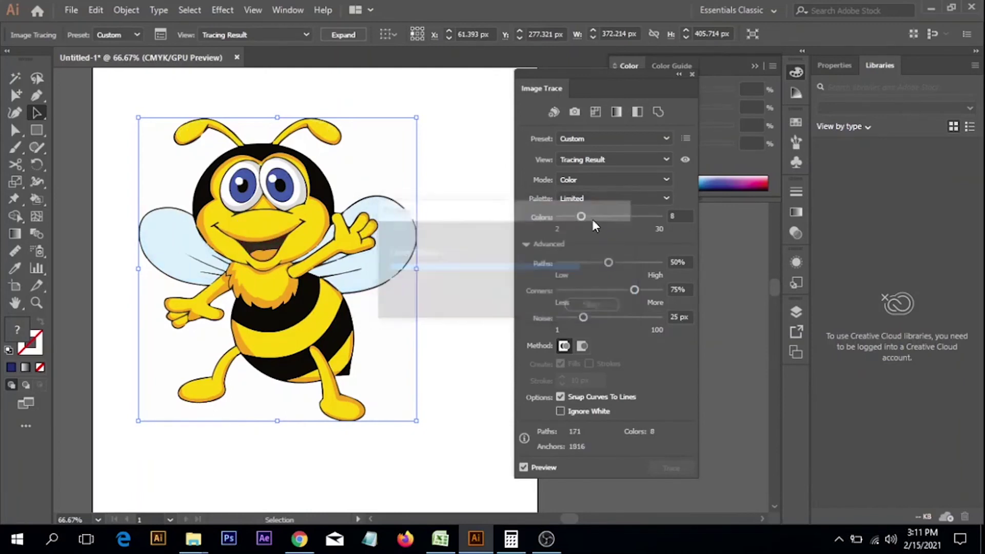
pyautogui.moveTo(581, 218); pyautogui.dragTo(588, 219)
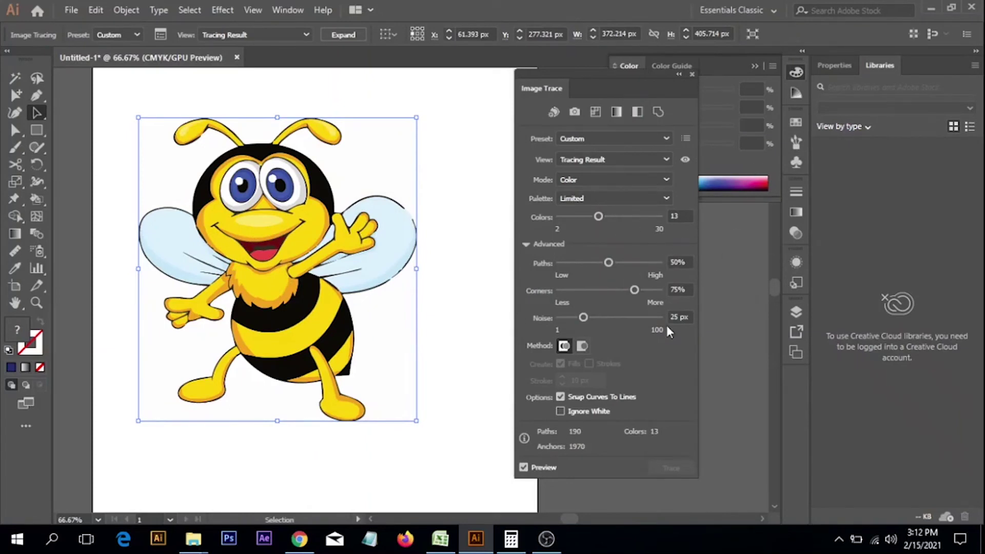
# Adjust the bee trace's Paths setting, trying 75% and 100% before setting 65%.
pyautogui.keyDown('ctrl'); pyautogui.click(398, 221); pyautogui.keyUp('ctrl')
pyautogui.keyDown('ctrl'); pyautogui.click(399, 221); pyautogui.keyUp('ctrl')
pyautogui.moveTo(423, 395); pyautogui.dragTo(399, 336)
pyautogui.keyDown('ctrl'); pyautogui.keyDown('alt'); pyautogui.click(435, 335); pyautogui.keyUp('alt'); pyautogui.keyUp('ctrl')
pyautogui.keyDown('ctrl'); pyautogui.keyDown('alt'); pyautogui.click(435, 335); pyautogui.keyUp('alt'); pyautogui.keyUp('ctrl')
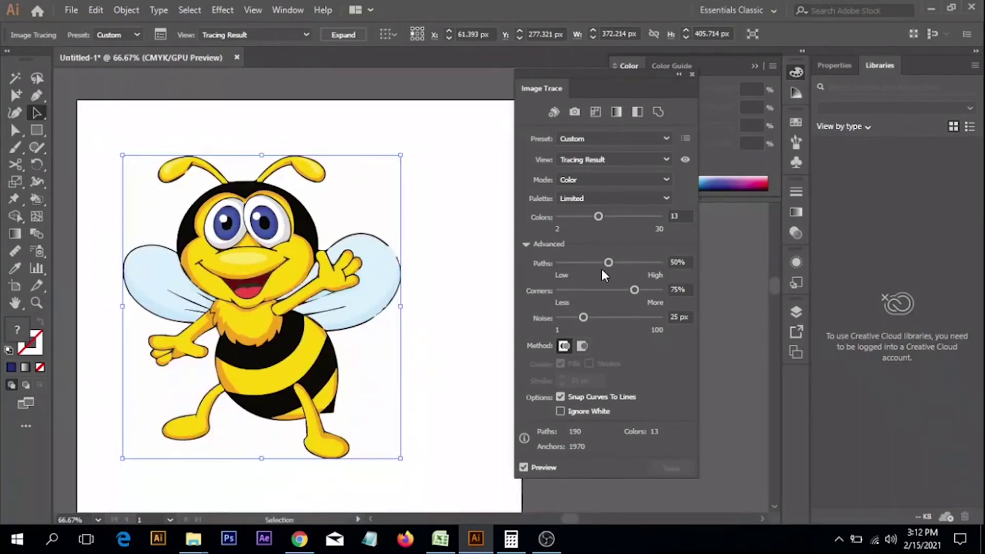
pyautogui.moveTo(606, 264); pyautogui.dragTo(634, 264)
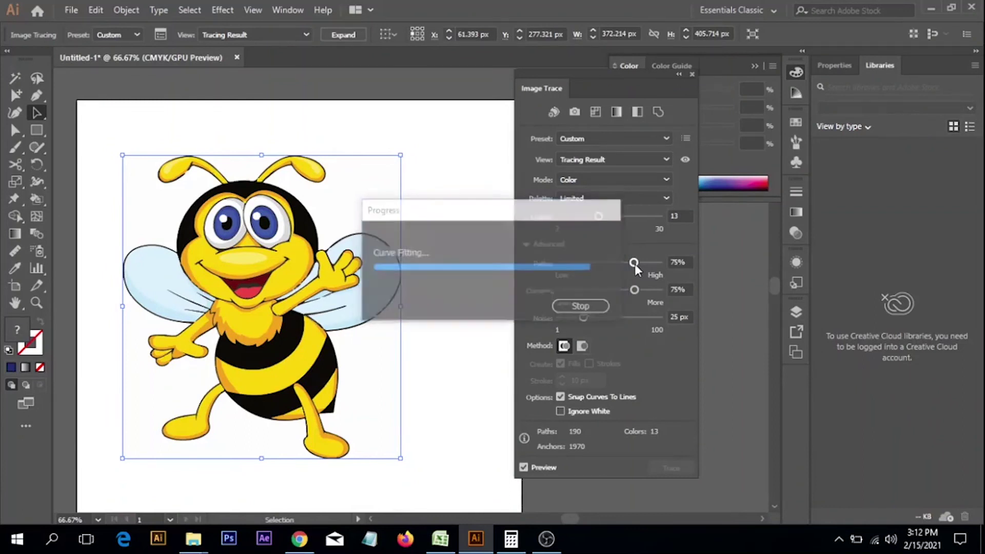
pyautogui.moveTo(635, 264); pyautogui.dragTo(674, 261)
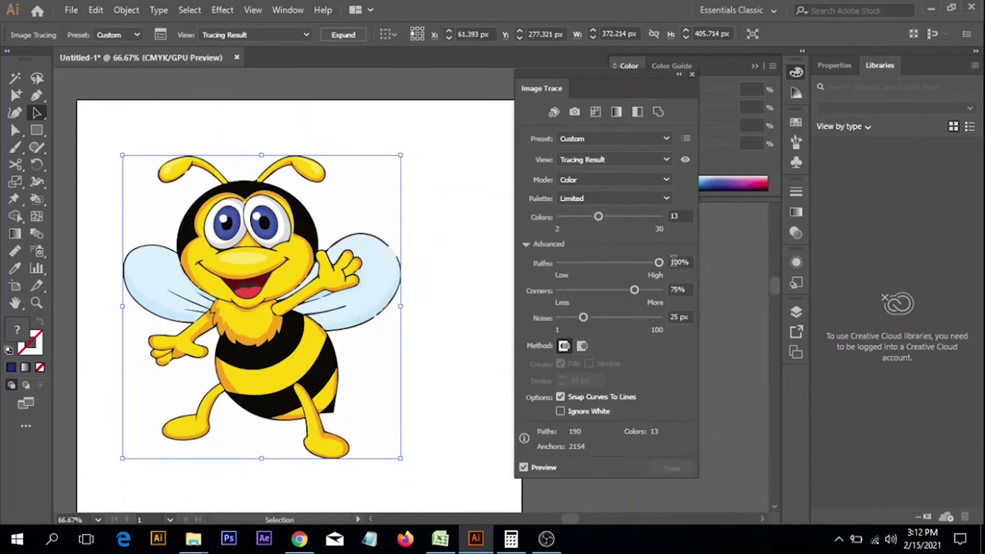
pyautogui.moveTo(659, 263); pyautogui.dragTo(625, 267)
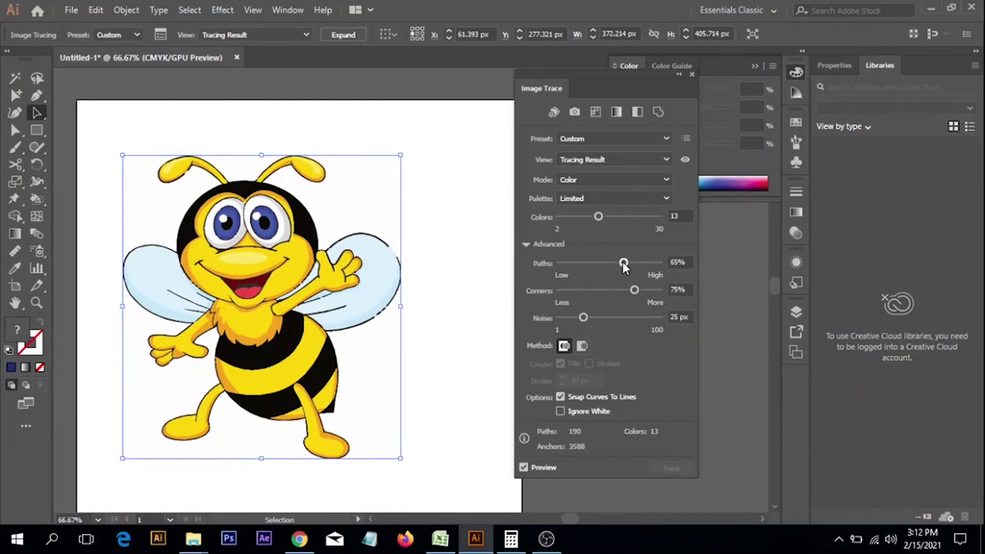
# Set the bee trace's Paths to 47% and Corners to 81%, and try Noise at 83 px and 1 px.
pyautogui.moveTo(623, 264); pyautogui.dragTo(606, 263)
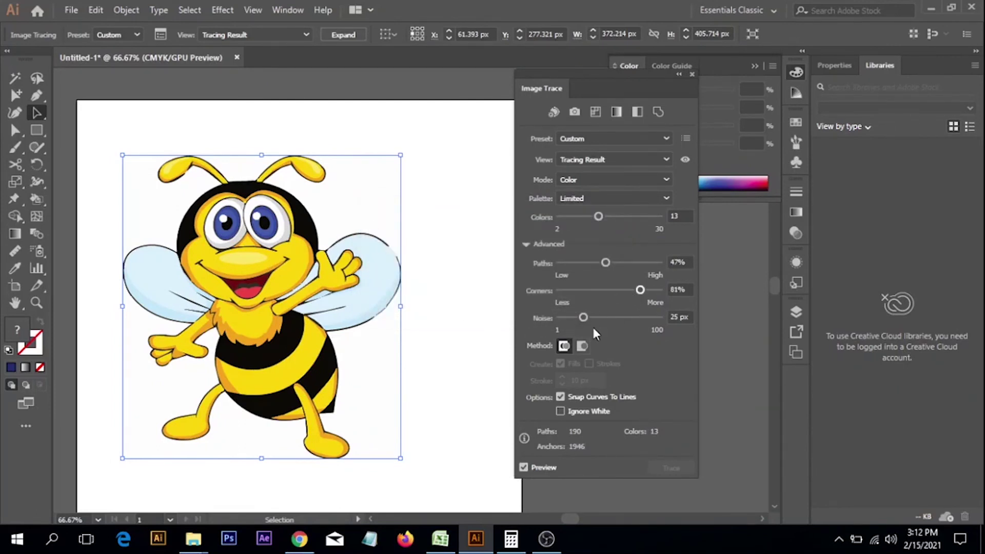
pyautogui.moveTo(584, 318); pyautogui.dragTo(642, 318)
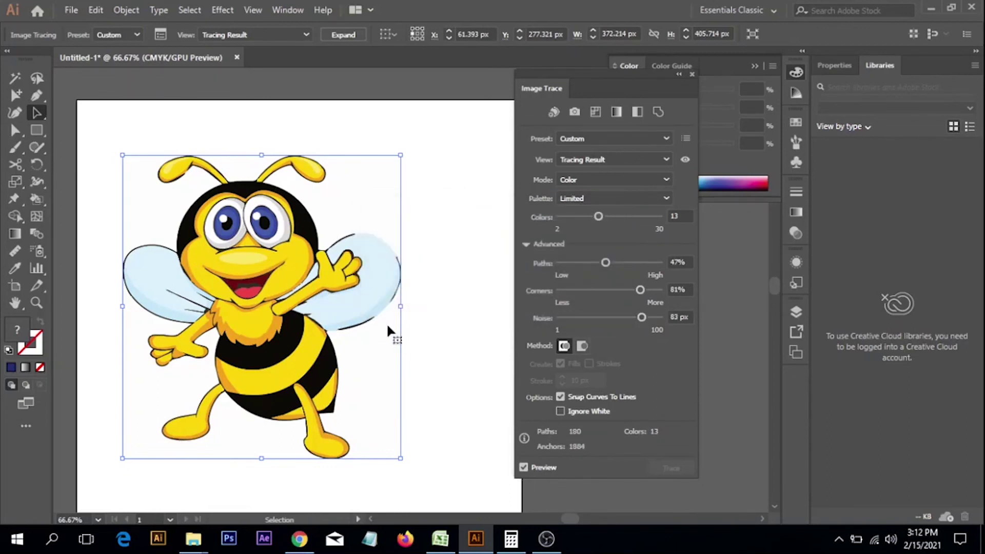
pyautogui.moveTo(647, 322); pyautogui.dragTo(549, 318)
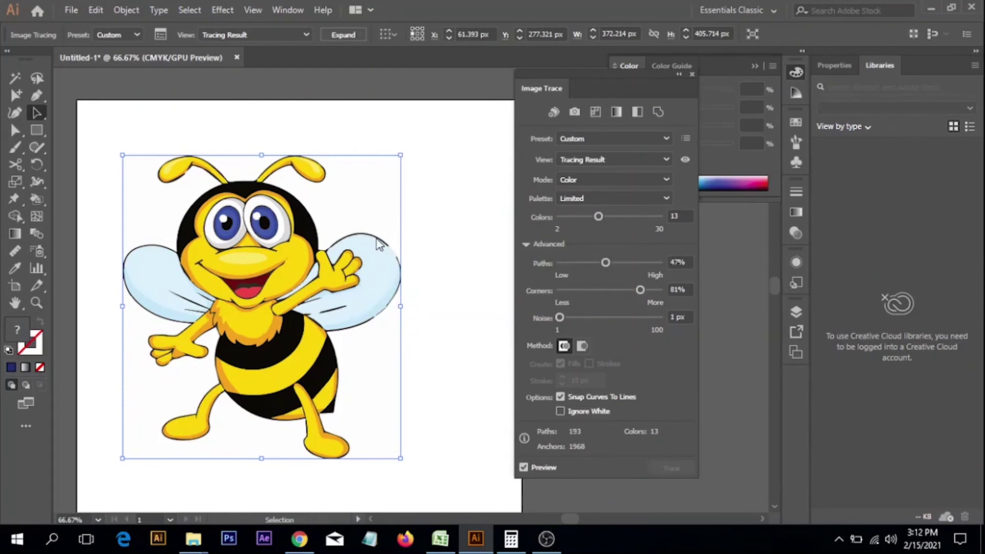
# Check the traced wing lines up close and set the bee trace's Noise to 12 px.
pyautogui.hotkey('ctrl', 'space')
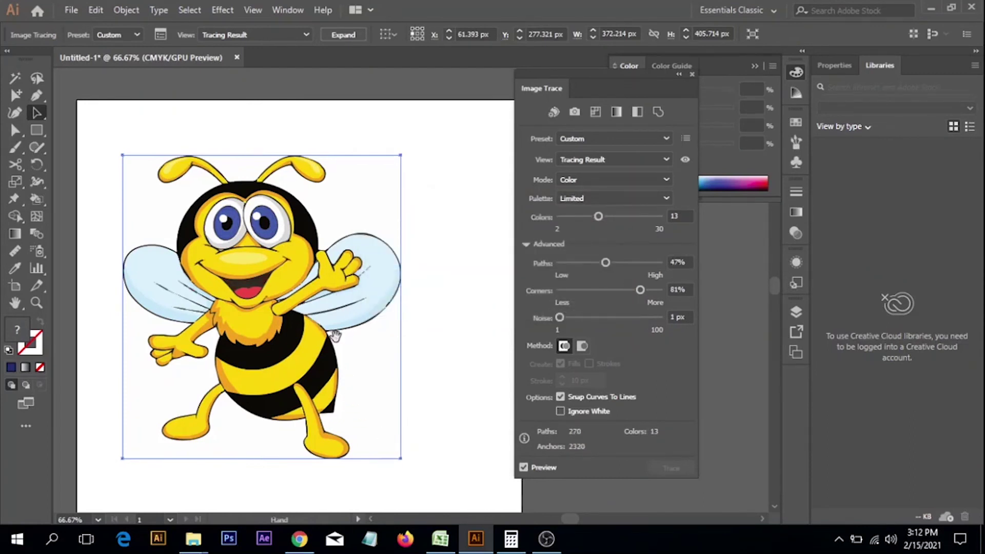
pyautogui.keyDown('ctrl'); pyautogui.click(342, 319); pyautogui.keyUp('ctrl')
pyautogui.keyDown('ctrl'); pyautogui.click(386, 292); pyautogui.keyUp('ctrl')
pyautogui.keyDown('ctrl'); pyautogui.click(386, 292); pyautogui.keyUp('ctrl')
pyautogui.moveTo(443, 320); pyautogui.dragTo(285, 363)
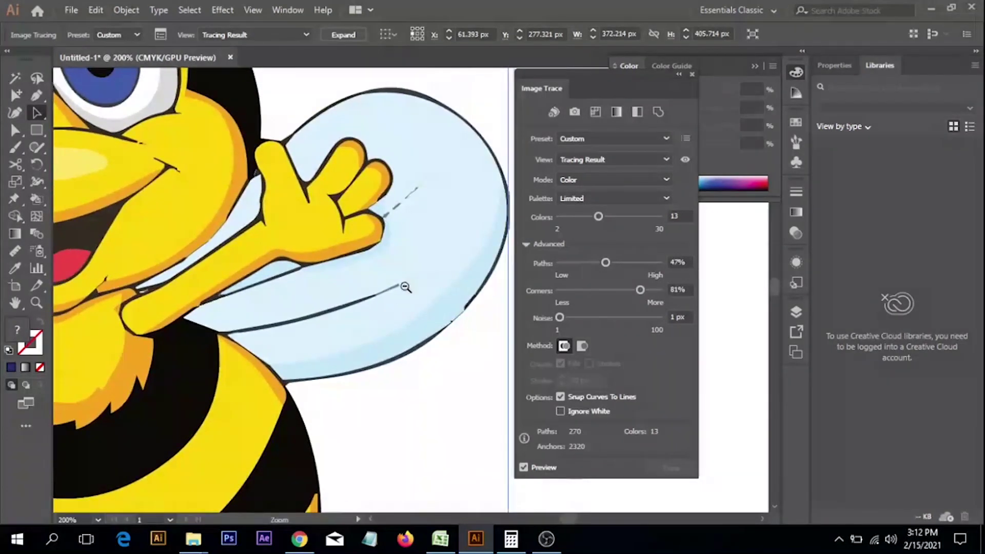
pyautogui.keyDown('ctrl'); pyautogui.keyDown('alt'); pyautogui.click(427, 296); pyautogui.keyUp('alt'); pyautogui.keyUp('ctrl')
pyautogui.keyDown('ctrl'); pyautogui.keyDown('alt'); pyautogui.click(427, 296); pyautogui.keyUp('alt'); pyautogui.keyUp('ctrl')
pyautogui.click(572, 318)
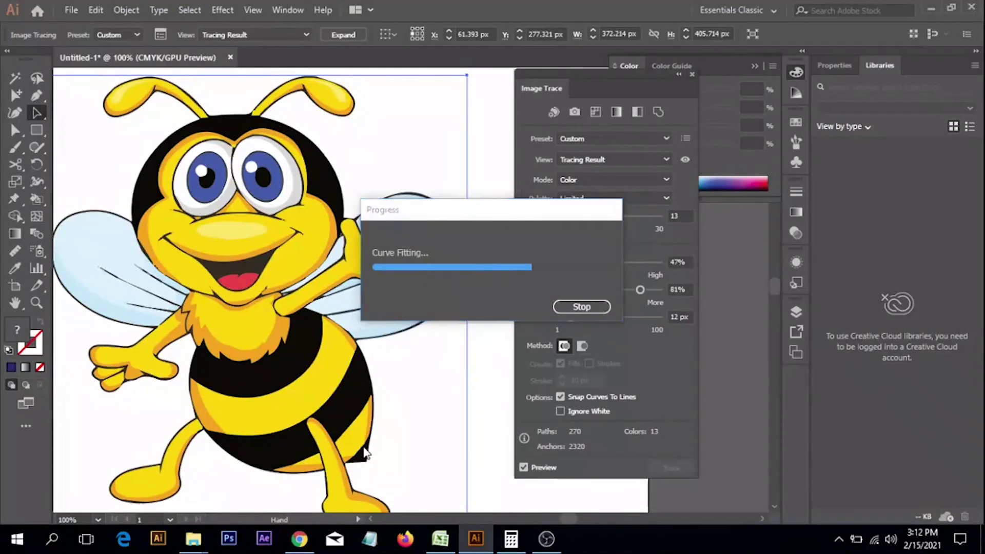
# Turn on Ignore White for the bee trace and expand it into editable vector paths.
pyautogui.keyDown('alt'); pyautogui.click(415, 355); pyautogui.keyUp('alt')
pyautogui.keyDown('alt'); pyautogui.click(414, 355); pyautogui.keyUp('alt')
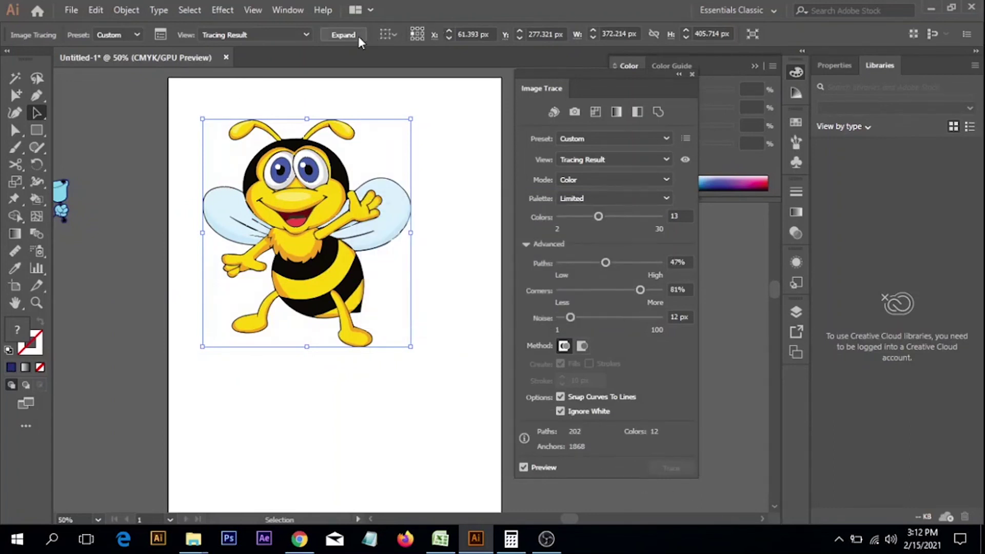
pyautogui.click(343, 35)
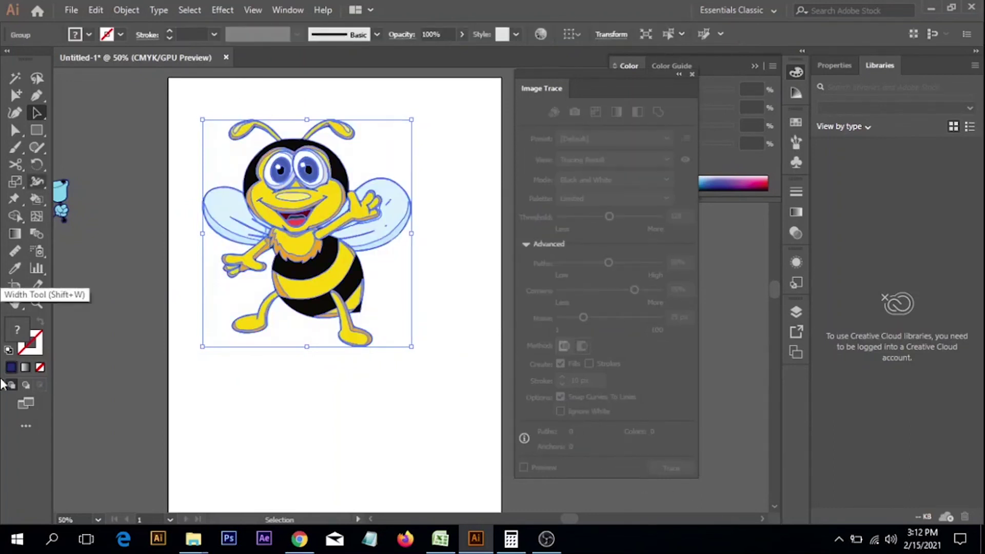
# Scale the expanded bee down proportionally and move it off the artboard, below the blue pencil.
pyautogui.click(468, 338)
pyautogui.scroll(2, 455, 354)
pyautogui.moveTo(451, 414); pyautogui.dragTo(183, 184)
pyautogui.moveTo(311, 318); pyautogui.dragTo(286, 378)
pyautogui.keyDown('alt'); pyautogui.keyDown('shift'); pyautogui.moveTo(388, 237); pyautogui.dragTo(342, 311); pyautogui.keyUp('shift'); pyautogui.keyUp('alt')
pyautogui.moveTo(290, 386)
pyautogui.mouseDown()
pyautogui.moveTo(486, 306)
pyautogui.moveTo(244, 377)
pyautogui.mouseUp()
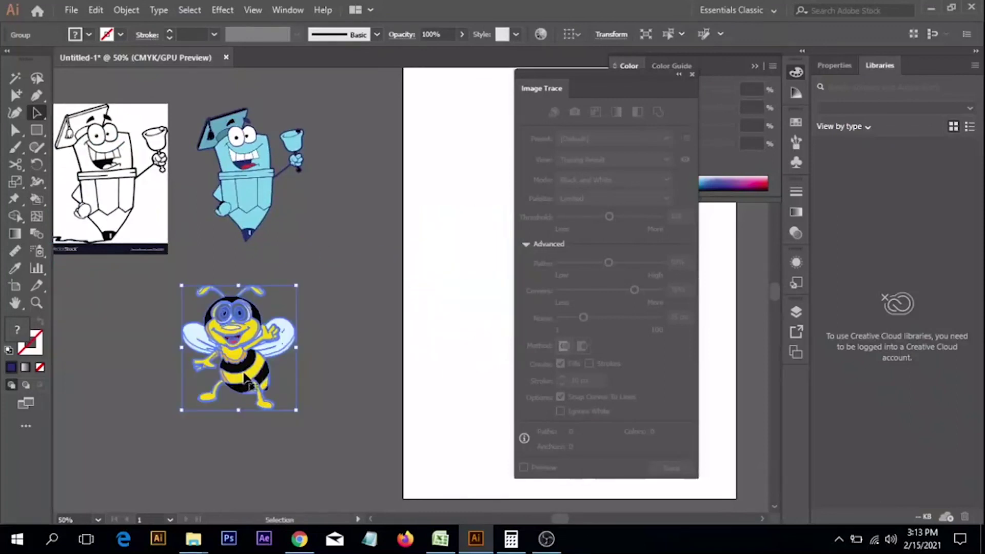
# Move the bee back onto the artboard, near its left edge.
pyautogui.click(322, 344)
pyautogui.hotkey('ctrl', '=')
pyautogui.moveTo(194, 467); pyautogui.dragTo(318, 368)
pyautogui.hotkey('ctrl', '=')
pyautogui.moveTo(196, 423); pyautogui.dragTo(299, 352)
pyautogui.moveTo(349, 291); pyautogui.dragTo(322, 334)
pyautogui.moveTo(359, 272); pyautogui.dragTo(303, 307)
pyautogui.hotkey('ctrl', 'z')
pyautogui.moveTo(506, 225); pyautogui.dragTo(114, 385)
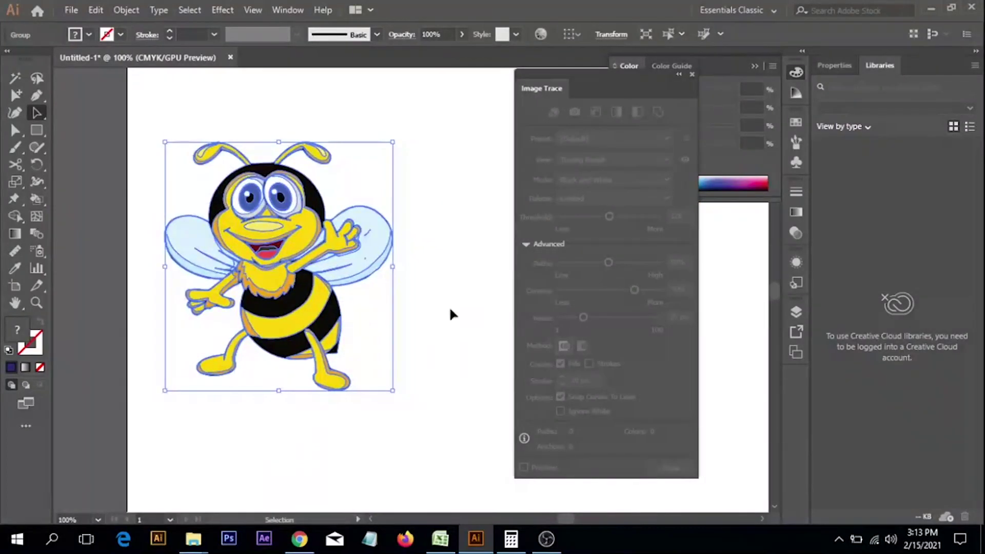
# Ungroup the bee artwork into separate shapes and clear the selection.
pyautogui.click(451, 313)
pyautogui.hotkey('ctrl', '=')
pyautogui.hotkey('ctrl', '=')
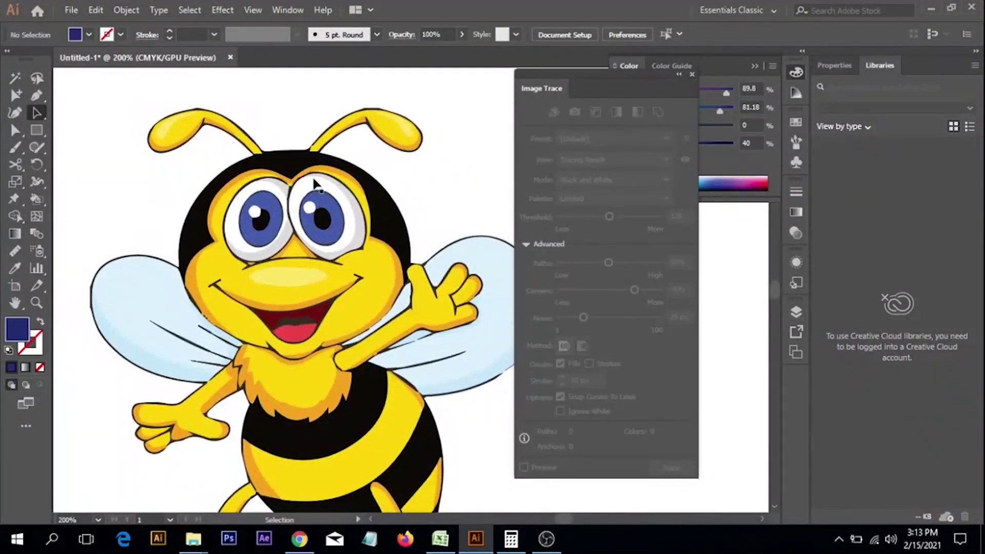
pyautogui.click(314, 181)
pyautogui.rightClick(315, 184)
pyautogui.click(376, 303)
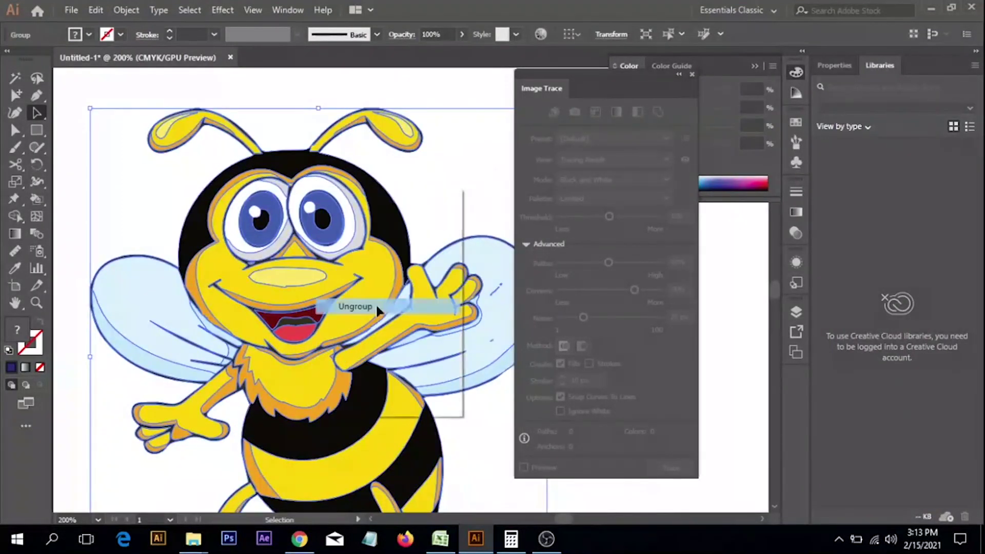
pyautogui.click(432, 191)
pyautogui.click(313, 238)
pyautogui.click(417, 163)
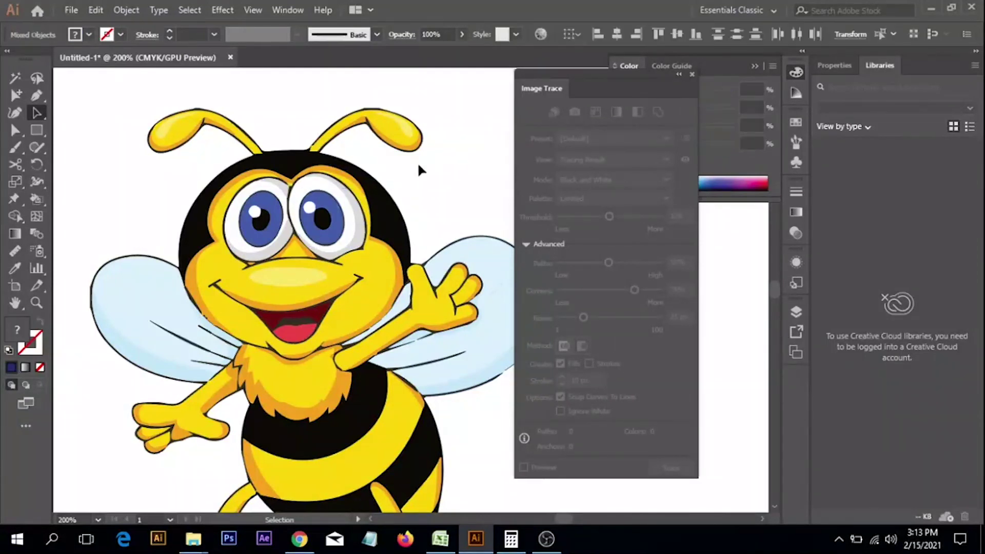
# Examine the separate vector shapes of the bee's eyes and their dark outline by selecting them individually.
pyautogui.click(307, 184)
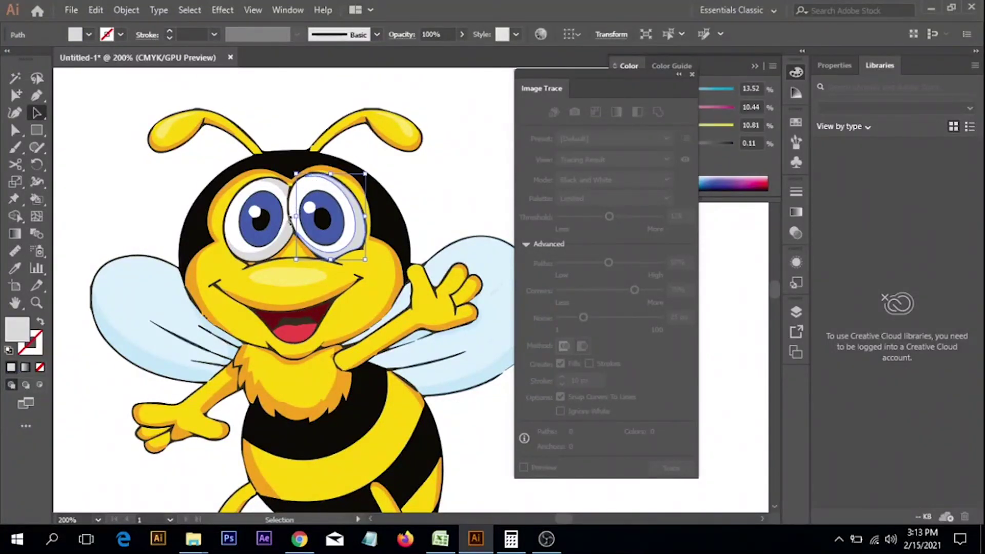
pyautogui.hotkey('ctrl', '+')
pyautogui.hotkey('ctrl', '+')
pyautogui.click(97, 284)
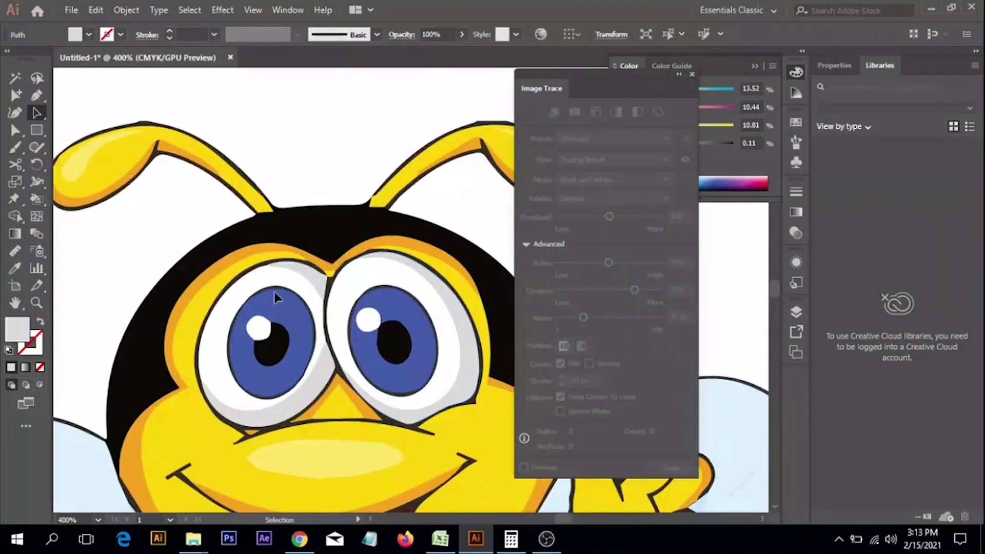
pyautogui.click(329, 323)
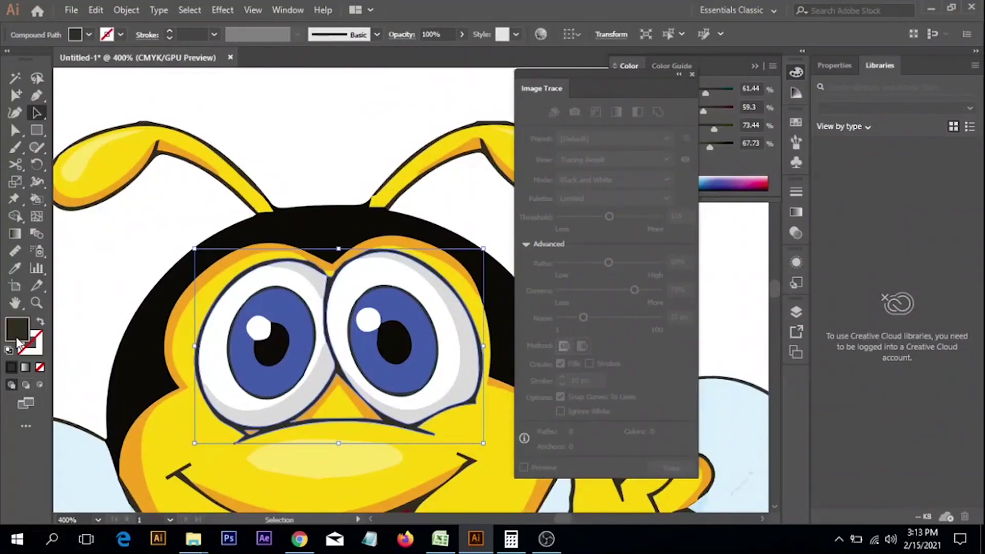
pyautogui.hotkey('ctrl', 'shift', 'a')
pyautogui.click(385, 353)
pyautogui.click(389, 385)
# Select the bee's yellow face shape, set its fill's K value to 0%, and undo the trial magenta increase.
pyautogui.press('space')
pyautogui.moveTo(395, 469); pyautogui.dragTo(360, 369)
pyautogui.click(356, 430)
pyautogui.press('space')
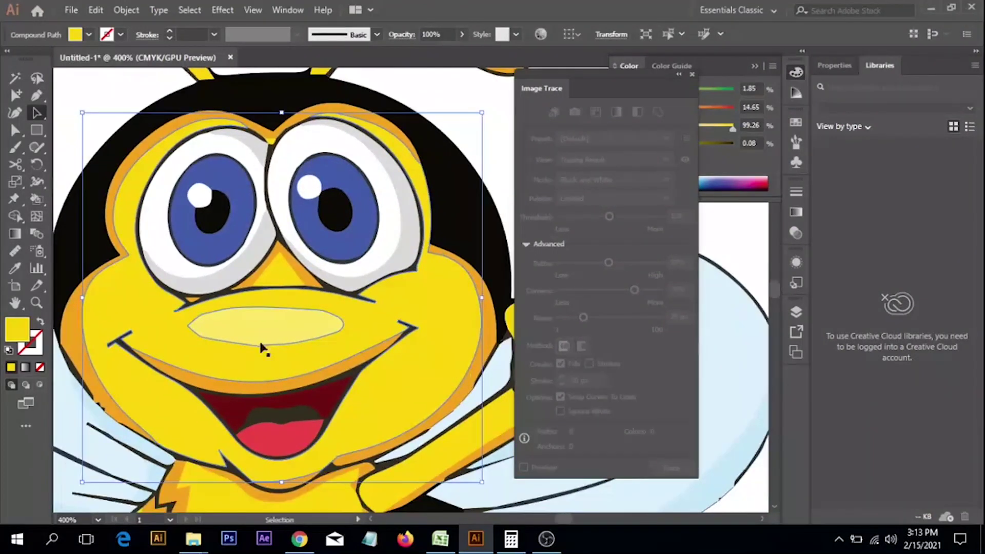
pyautogui.click(722, 65)
pyautogui.moveTo(666, 144)
pyautogui.mouseDown()
pyautogui.moveTo(676, 144)
pyautogui.moveTo(659, 147)
pyautogui.mouseUp()
pyautogui.moveTo(671, 110); pyautogui.dragTo(689, 110)
pyautogui.keyDown('alt'); pyautogui.click(449, 350); pyautogui.keyUp('alt')
pyautogui.hotkey('ctrl', 'z')
pyautogui.keyDown('ctrl'); pyautogui.click(462, 403); pyautogui.keyUp('ctrl')
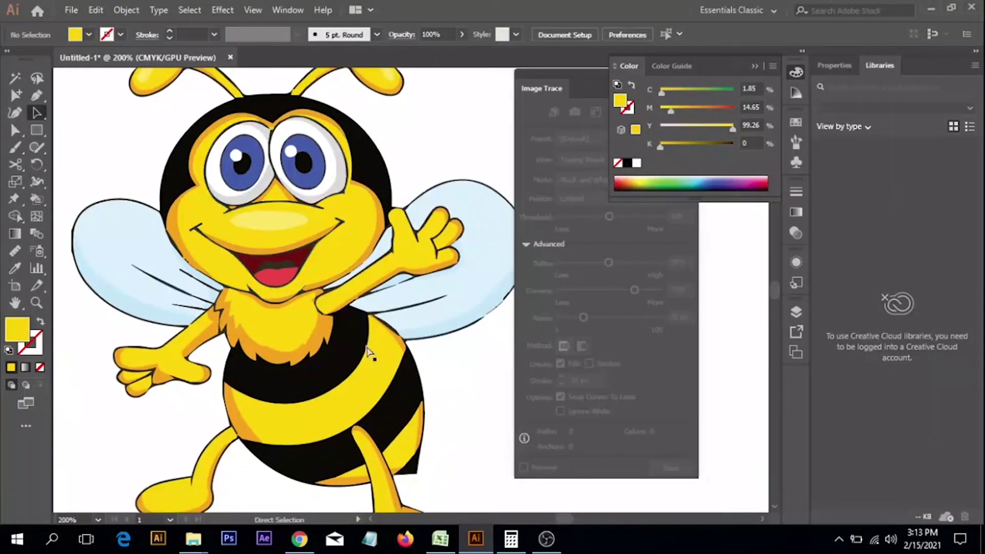
# Select all of the bee's separate shapes and reposition them together on the artboard.
pyautogui.hotkey('ctrl', '-')
pyautogui.hotkey('ctrl', '-')
pyautogui.hotkey('ctrl', '-')
pyautogui.moveTo(366, 307); pyautogui.dragTo(347, 318)
pyautogui.moveTo(431, 400); pyautogui.dragTo(318, 438)
pyautogui.moveTo(428, 430); pyautogui.dragTo(219, 227)
pyautogui.moveTo(346, 347); pyautogui.dragTo(320, 333)
# Move the blue pencil character onto the artboard, above and to the left of the bee.
pyautogui.moveTo(99, 306)
pyautogui.mouseDown()
pyautogui.moveTo(236, 317)
pyautogui.moveTo(330, 350)
pyautogui.moveTo(363, 385)
pyautogui.mouseUp()
pyautogui.click(195, 309)
pyautogui.moveTo(193, 330)
pyautogui.mouseDown()
pyautogui.moveTo(127, 361)
pyautogui.moveTo(480, 359)
pyautogui.moveTo(533, 348)
pyautogui.mouseUp()
pyautogui.keyDown('ctrl'); pyautogui.keyDown('alt'); pyautogui.click(392, 349); pyautogui.keyUp('alt'); pyautogui.keyUp('ctrl')
pyautogui.keyDown('ctrl'); pyautogui.keyDown('alt'); pyautogui.click(392, 350); pyautogui.keyUp('alt'); pyautogui.keyUp('ctrl')
pyautogui.moveTo(385, 348); pyautogui.dragTo(353, 382)
pyautogui.moveTo(259, 301)
pyautogui.mouseDown()
pyautogui.moveTo(430, 304)
pyautogui.moveTo(425, 290)
pyautogui.moveTo(321, 333)
pyautogui.mouseUp()
pyautogui.click(408, 340)
pyautogui.moveTo(404, 318)
pyautogui.mouseDown()
pyautogui.moveTo(363, 325)
pyautogui.moveTo(258, 377)
pyautogui.mouseUp()
pyautogui.keyDown('ctrl'); pyautogui.click(362, 325); pyautogui.keyUp('ctrl')
pyautogui.keyDown('ctrl'); pyautogui.click(363, 326); pyautogui.keyUp('ctrl')
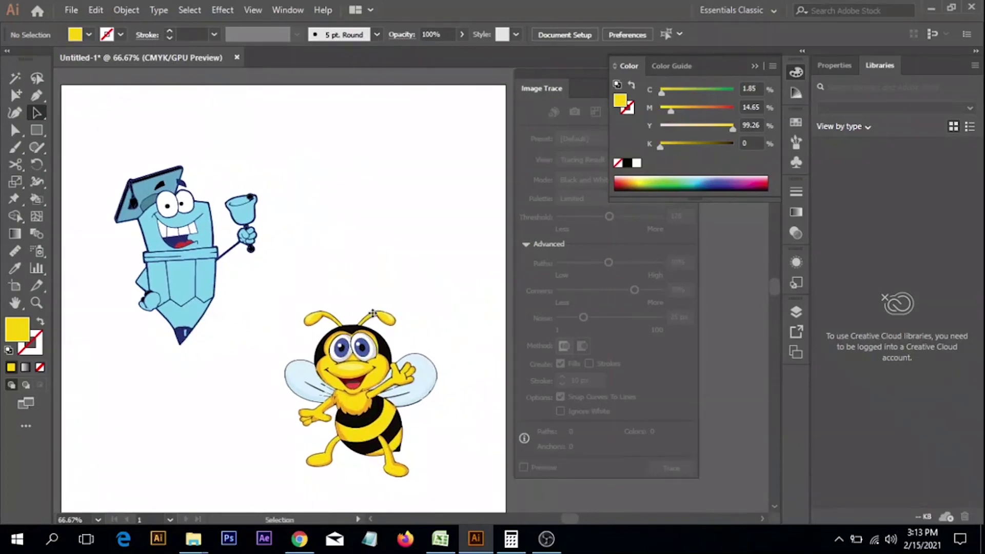